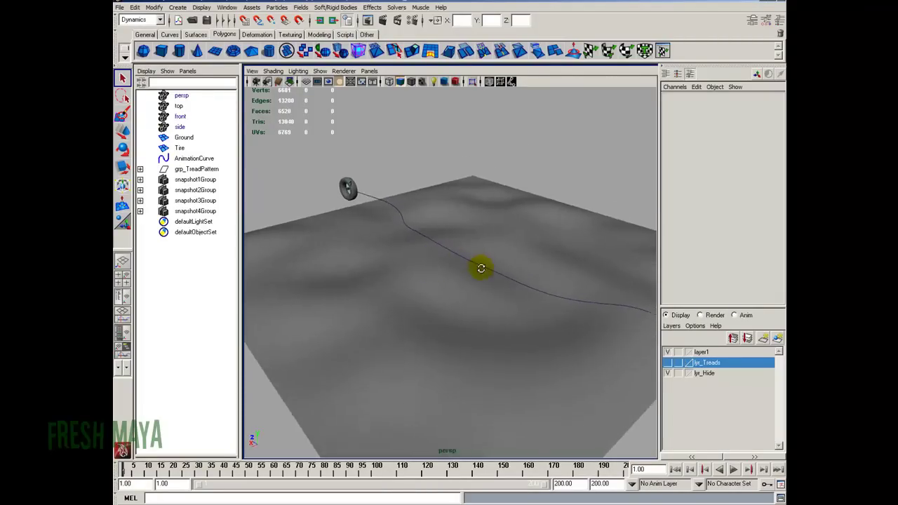
# Save the scene as TireTracks_4 with Save Scene As, then select the Ground plane.
pyautogui.keyDown('alt'); pyautogui.moveTo(554, 254); pyautogui.dragTo(372, 310); pyautogui.keyUp('alt')
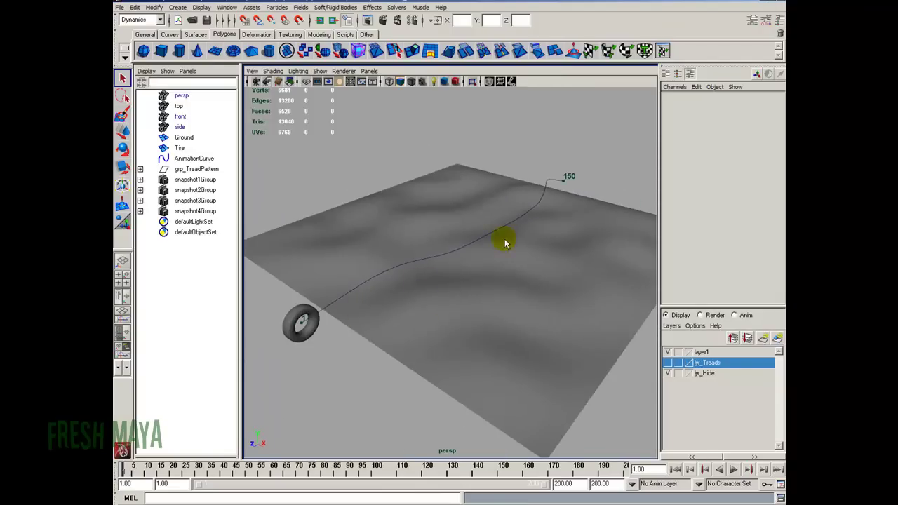
pyautogui.keyDown('alt'); pyautogui.moveTo(423, 273); pyautogui.dragTo(253, 121); pyautogui.keyUp('alt')
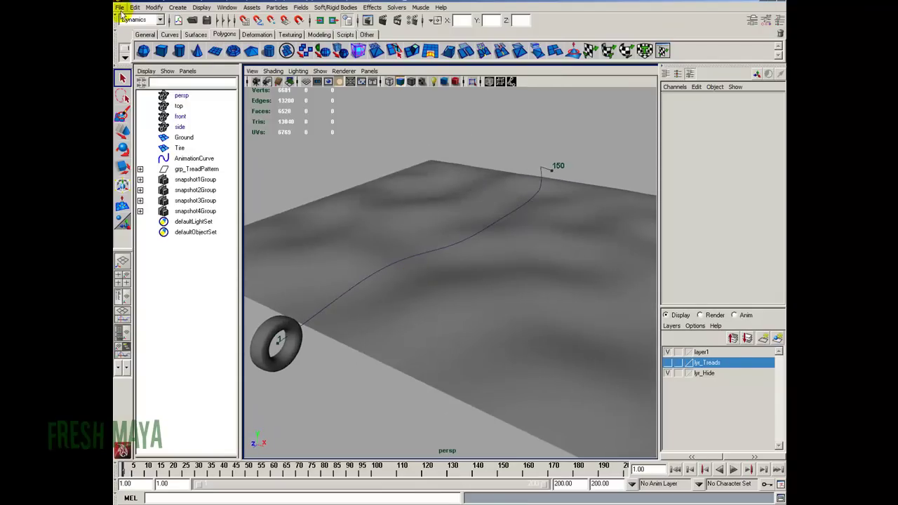
pyautogui.click(119, 7)
pyautogui.click(143, 56)
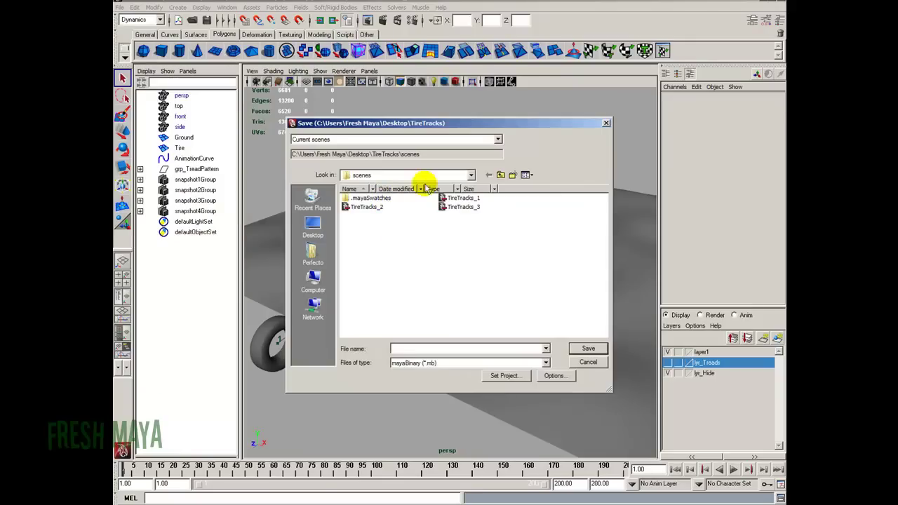
pyautogui.click(463, 207)
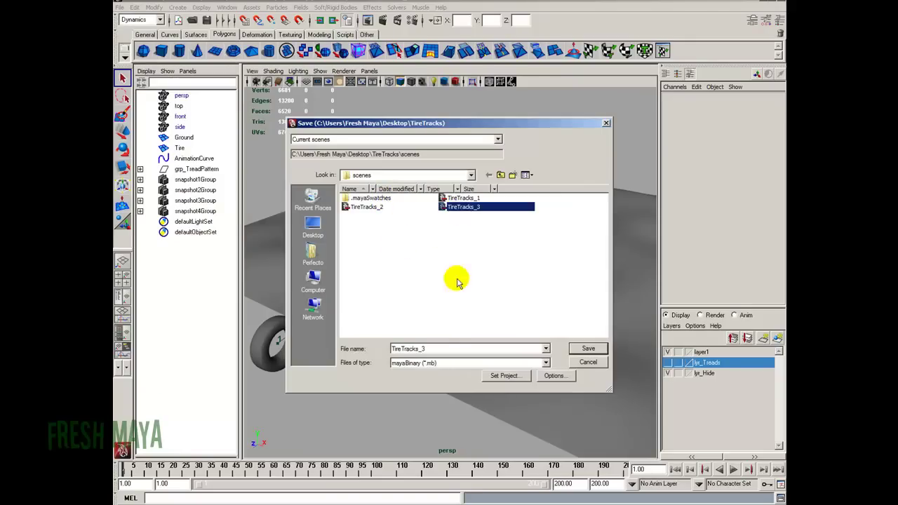
pyautogui.click(431, 348)
pyautogui.press('BackSpace')
pyautogui.write('4')
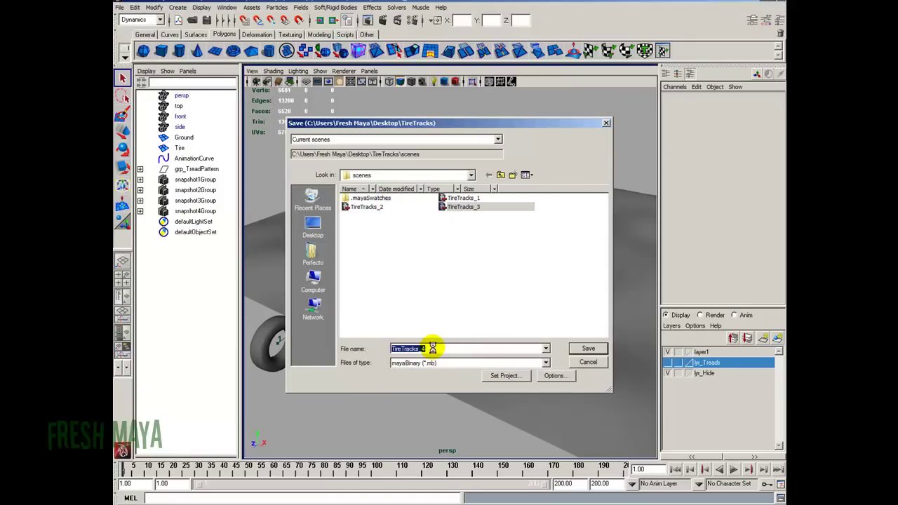
pyautogui.press('Return')
pyautogui.keyDown('alt'); pyautogui.moveTo(497, 317); pyautogui.dragTo(423, 232); pyautogui.keyUp('alt')
pyautogui.click(483, 284)
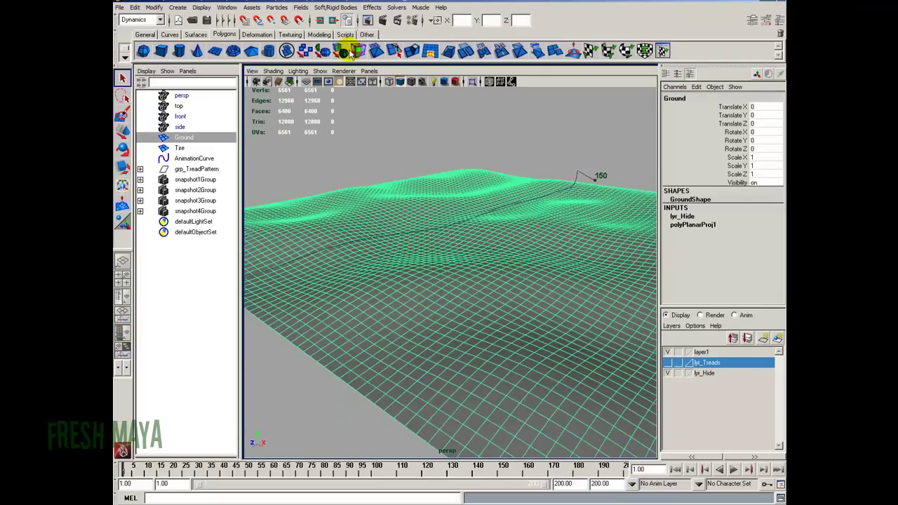
# Keep Dynamics as the active menu set.
pyautogui.click(336, 7)
pyautogui.click(337, 7)
pyautogui.click(140, 20)
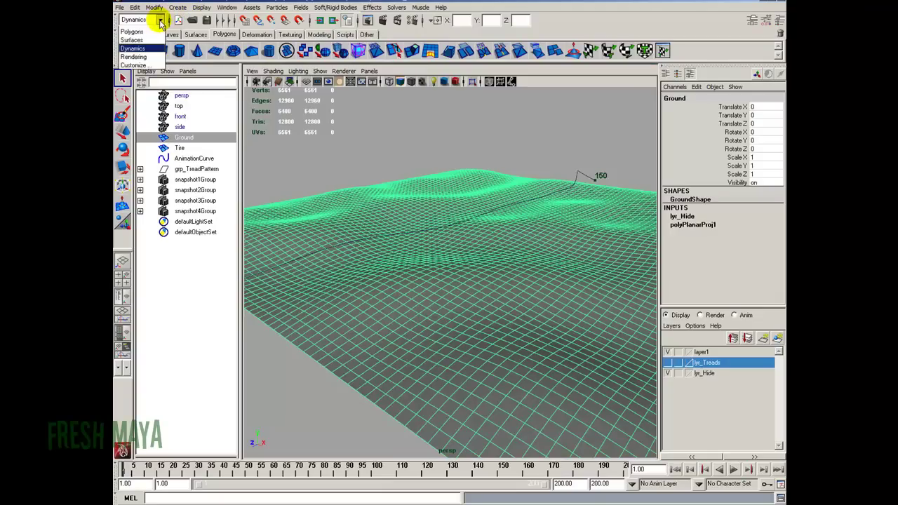
pyautogui.click(140, 55)
pyautogui.click(344, 7)
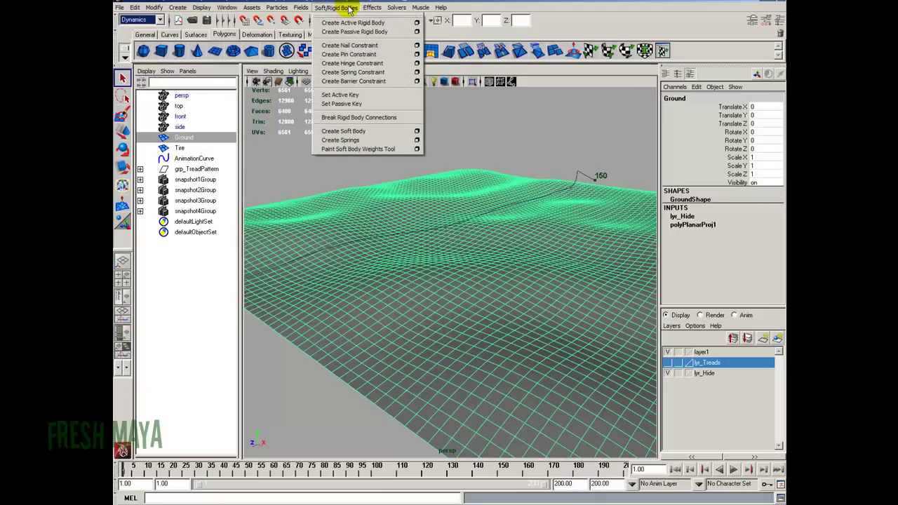
# Create a soft body from Ground with reset default options and Make soft mode.
pyautogui.click(417, 131)
pyautogui.click(426, 114)
pyautogui.click(433, 127)
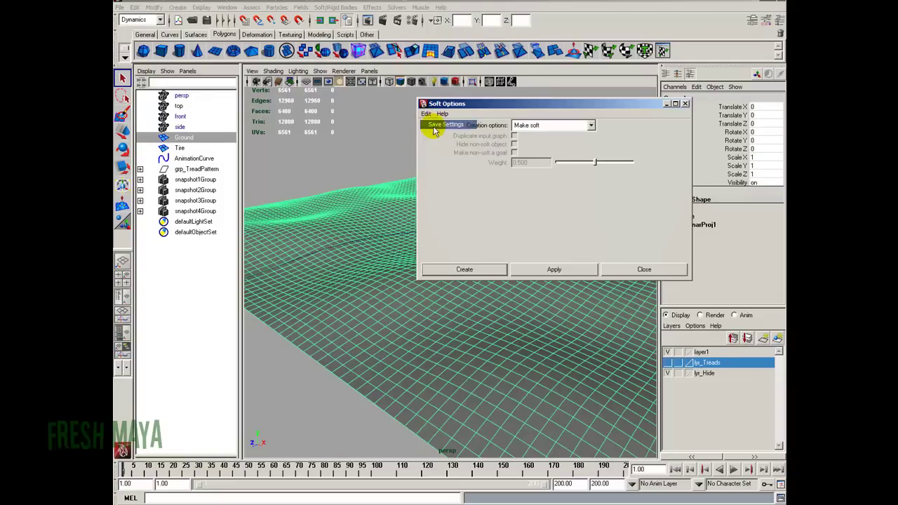
pyautogui.click(426, 116)
pyautogui.click(436, 136)
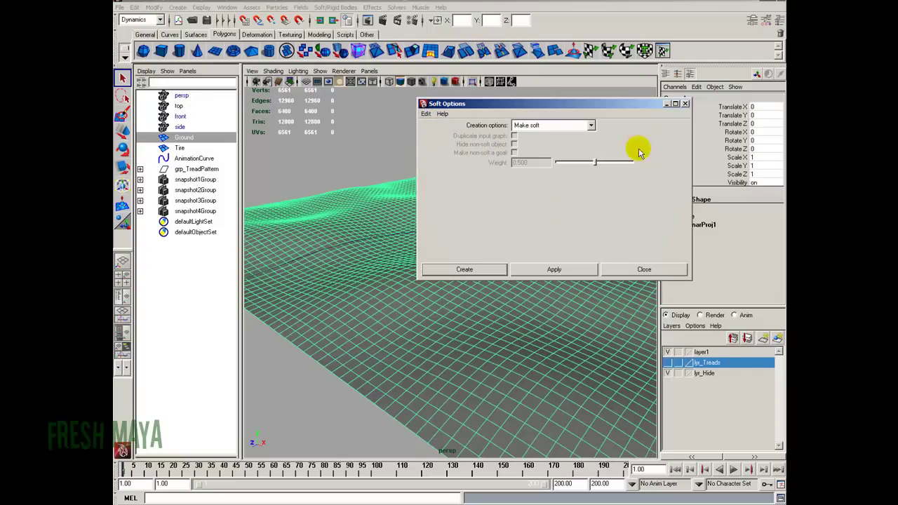
pyautogui.click(593, 126)
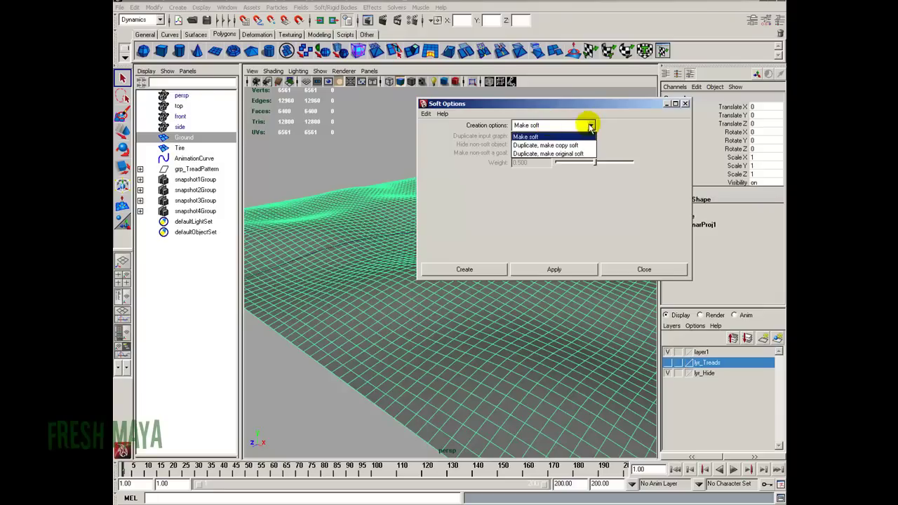
pyautogui.click(540, 127)
pyautogui.click(484, 269)
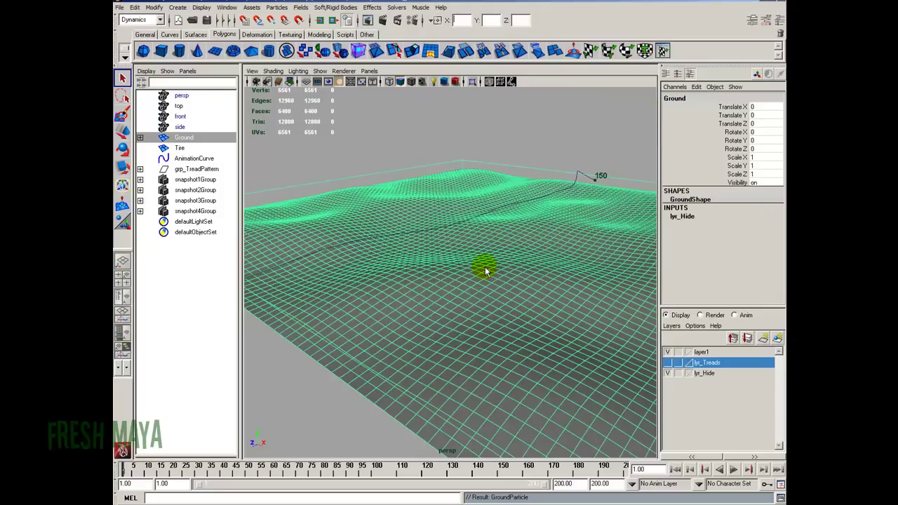
# Deselect the ground and orbit in to inspect the soft ground and tire.
pyautogui.keyDown('alt'); pyautogui.moveTo(463, 209); pyautogui.dragTo(374, 190); pyautogui.keyUp('alt')
pyautogui.click(375, 190)
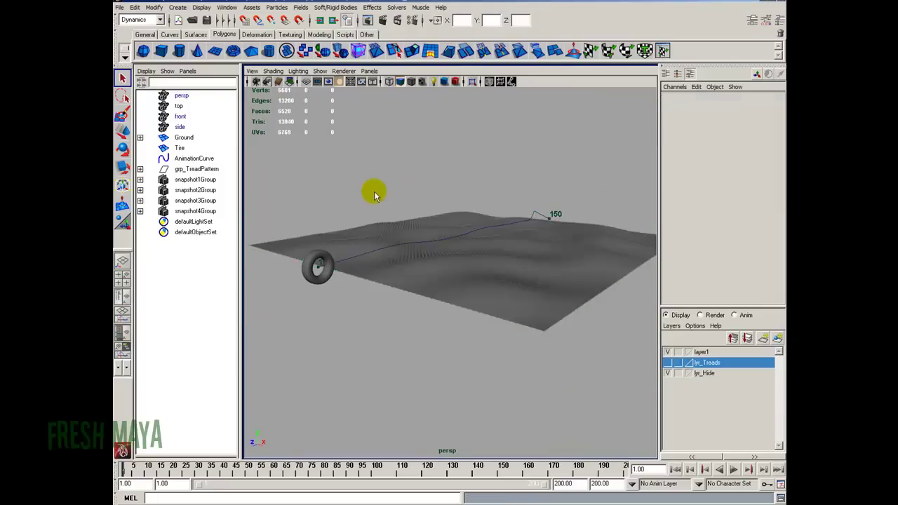
pyautogui.keyDown('alt'); pyautogui.moveTo(375, 190); pyautogui.dragTo(438, 240, button='right'); pyautogui.keyUp('alt')
pyautogui.keyDown('alt'); pyautogui.moveTo(437, 241); pyautogui.dragTo(421, 263); pyautogui.keyUp('alt')
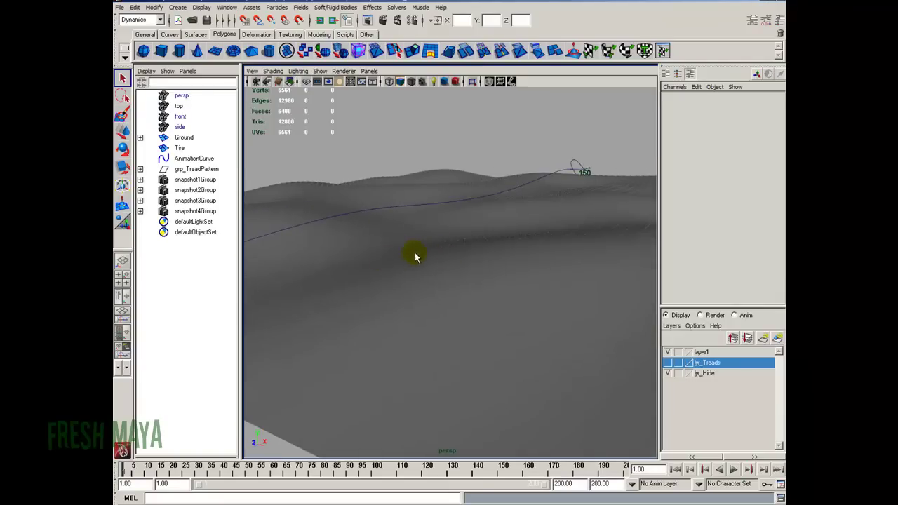
pyautogui.keyDown('alt'); pyautogui.moveTo(414, 256); pyautogui.dragTo(420, 301); pyautogui.keyUp('alt')
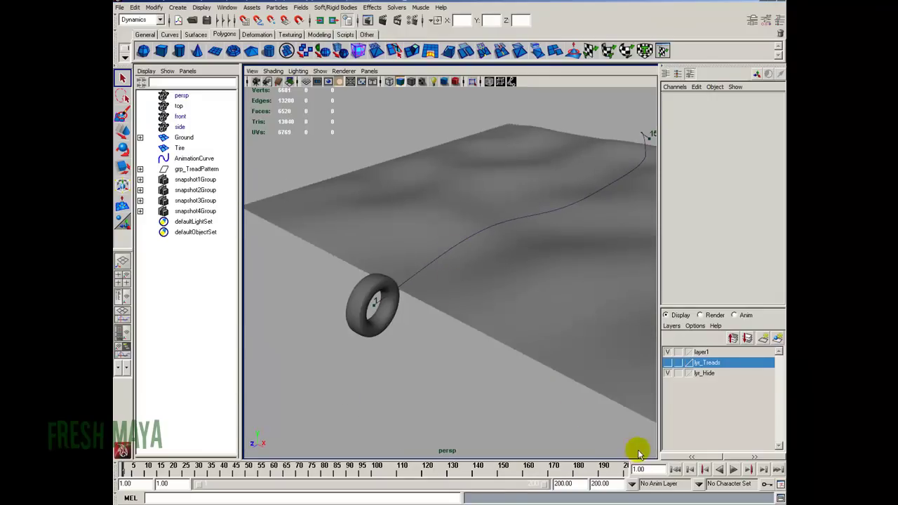
# Play the tire animation, return to frame 1, and inspect the ground and tire.
pyautogui.click(734, 469)
pyautogui.click(734, 469)
pyautogui.click(675, 469)
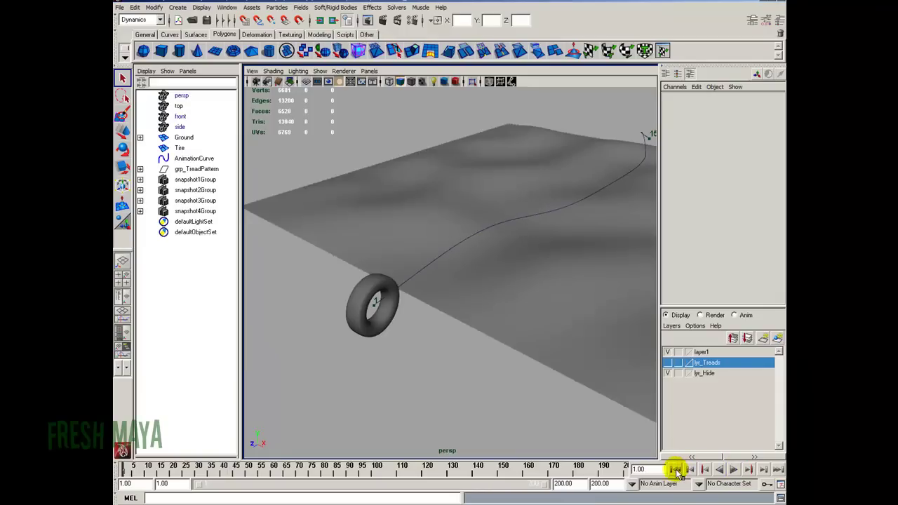
pyautogui.keyDown('alt'); pyautogui.moveTo(439, 349); pyautogui.dragTo(381, 267); pyautogui.keyUp('alt')
pyautogui.click(385, 270)
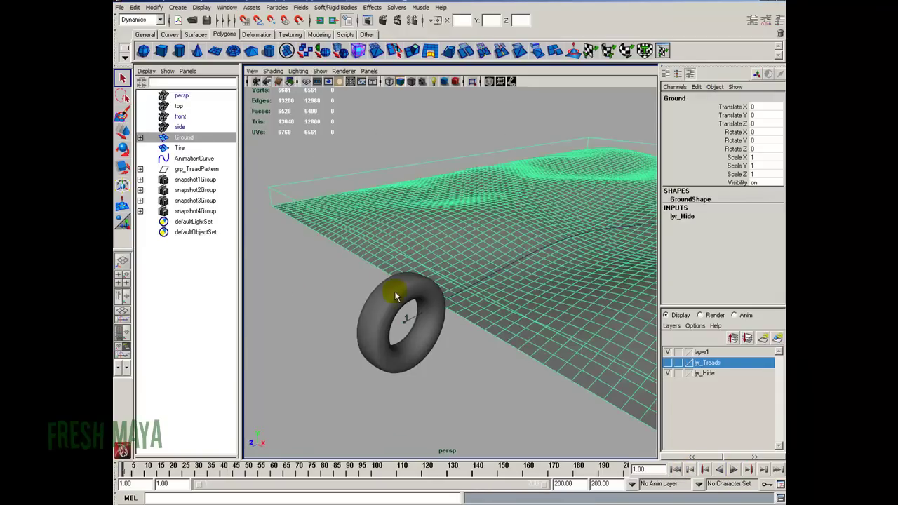
pyautogui.click(395, 296)
pyautogui.keyDown('alt'); pyautogui.moveTo(451, 275); pyautogui.dragTo(421, 295); pyautogui.keyUp('alt')
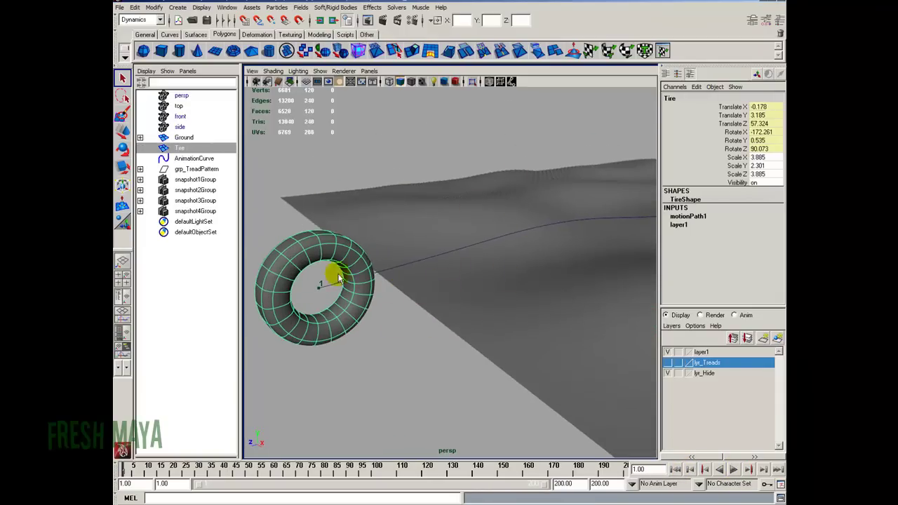
pyautogui.click(385, 349)
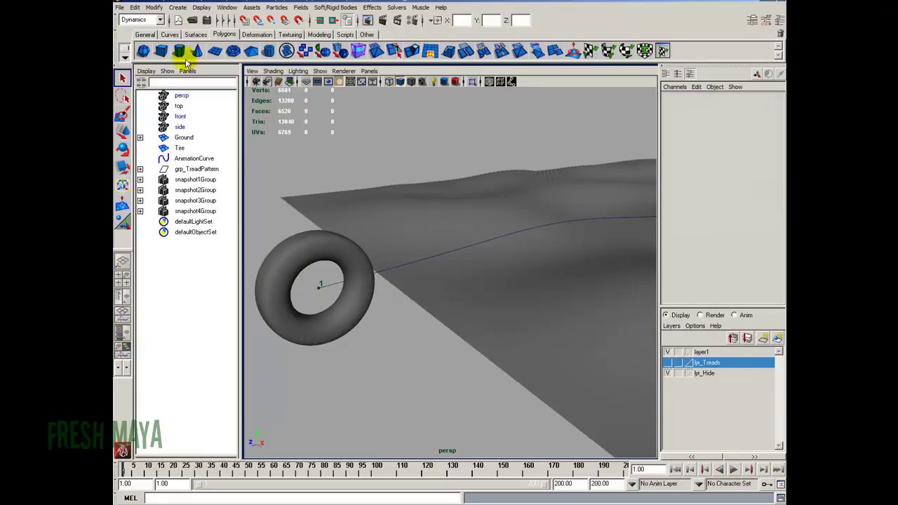
# Select GroundParticle plus Tire in the Outliner and apply Particles > Make Collide.
pyautogui.click(179, 138)
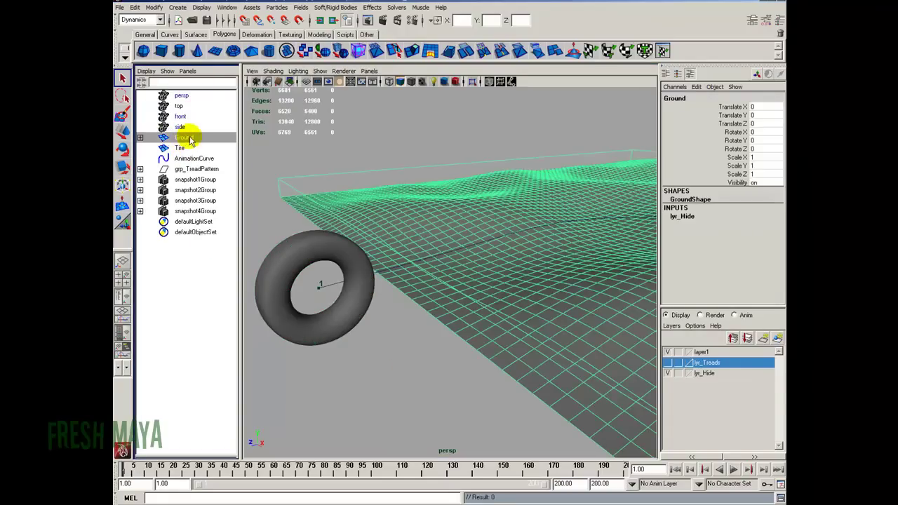
pyautogui.click(141, 137)
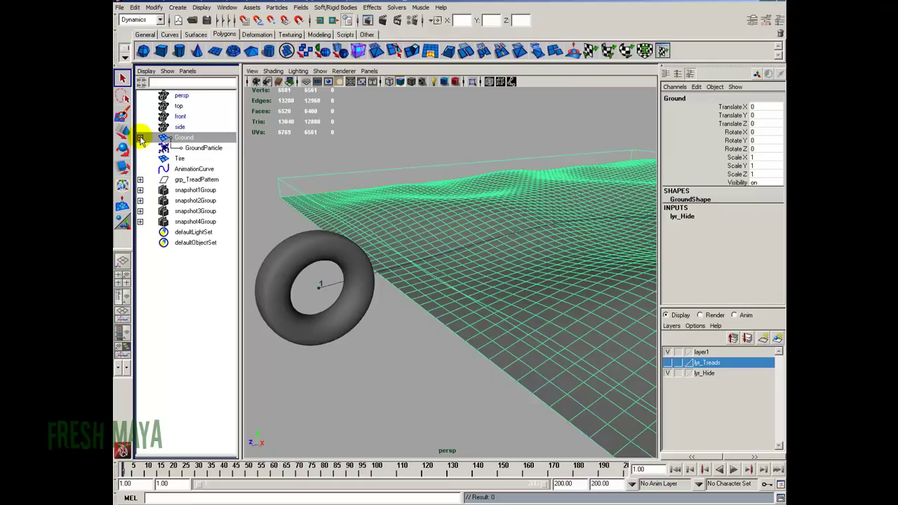
pyautogui.click(198, 148)
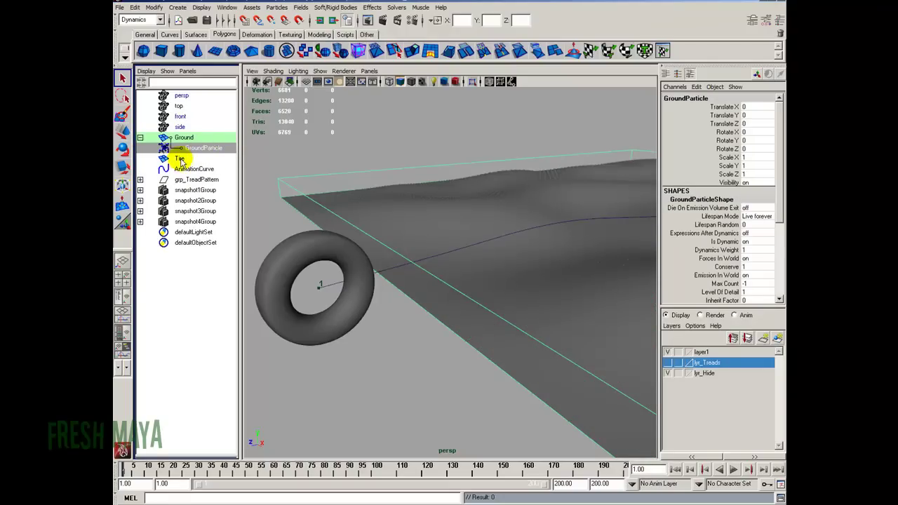
pyautogui.click(180, 160)
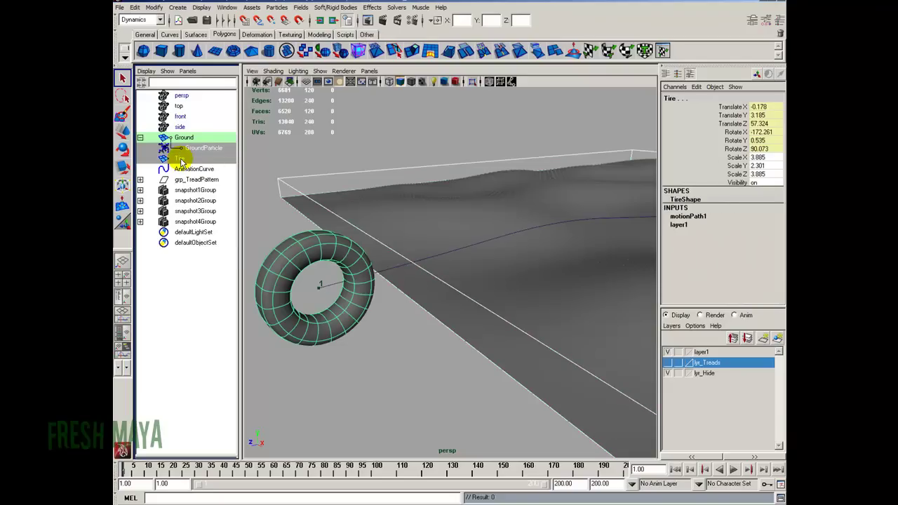
pyautogui.click(279, 9)
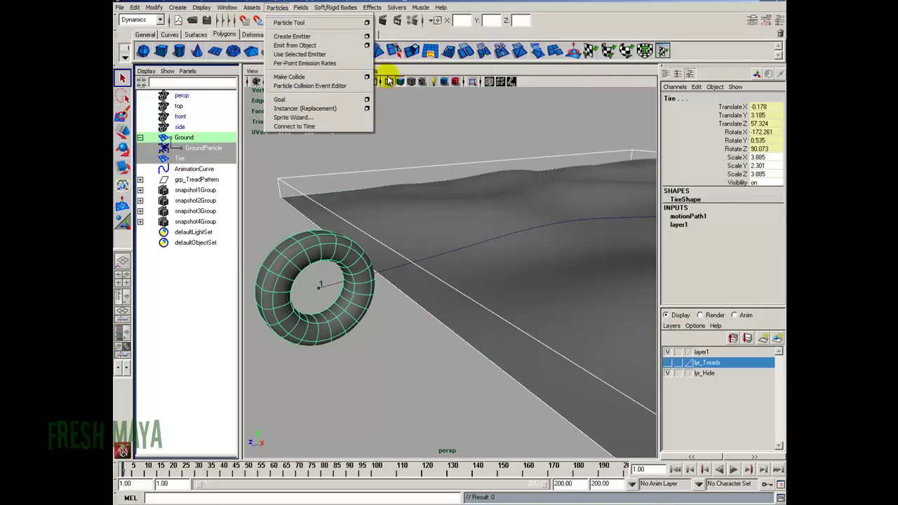
pyautogui.click(307, 77)
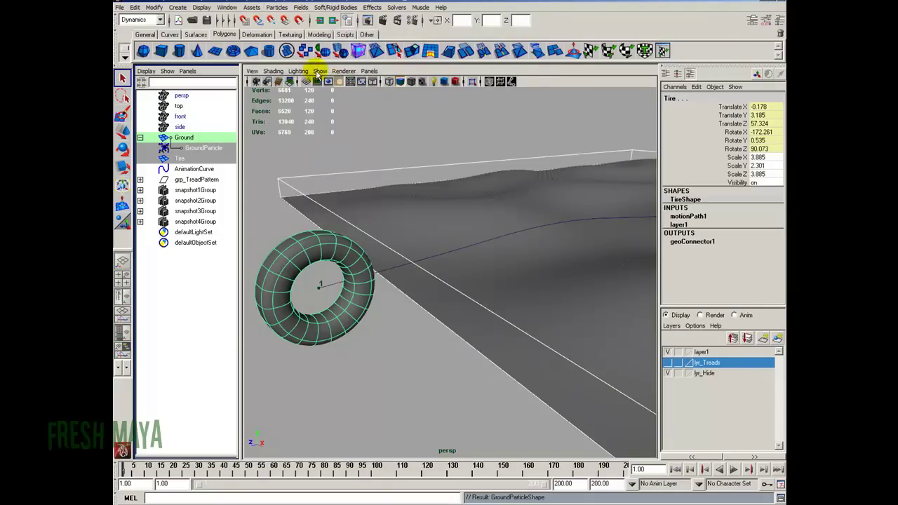
pyautogui.click(383, 136)
pyautogui.keyDown('alt'); pyautogui.moveTo(383, 136); pyautogui.dragTo(475, 304); pyautogui.keyUp('alt')
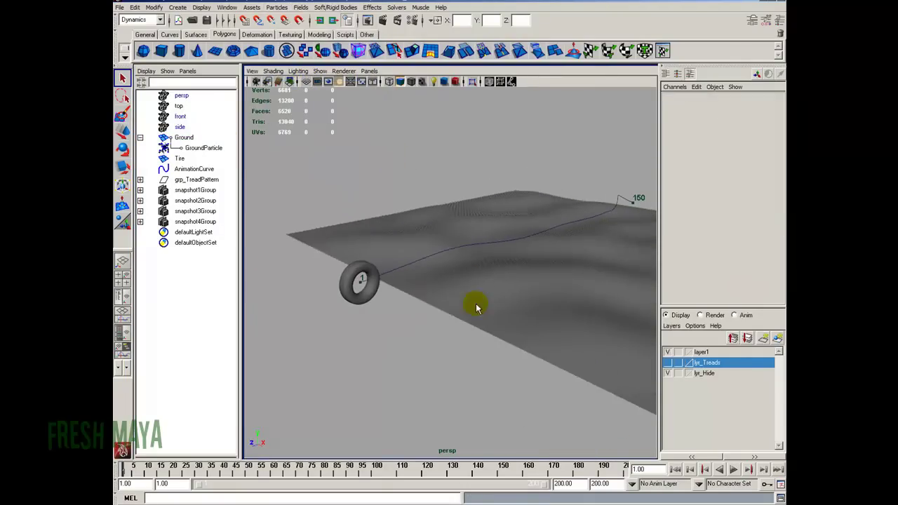
pyautogui.click(733, 469)
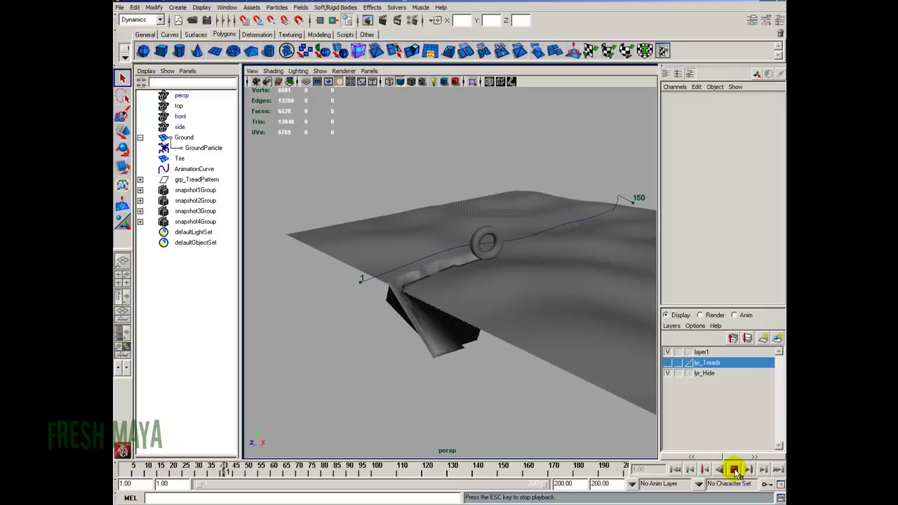
pyautogui.click(733, 469)
pyautogui.keyDown('alt'); pyautogui.moveTo(519, 309); pyautogui.dragTo(624, 434); pyautogui.keyUp('alt')
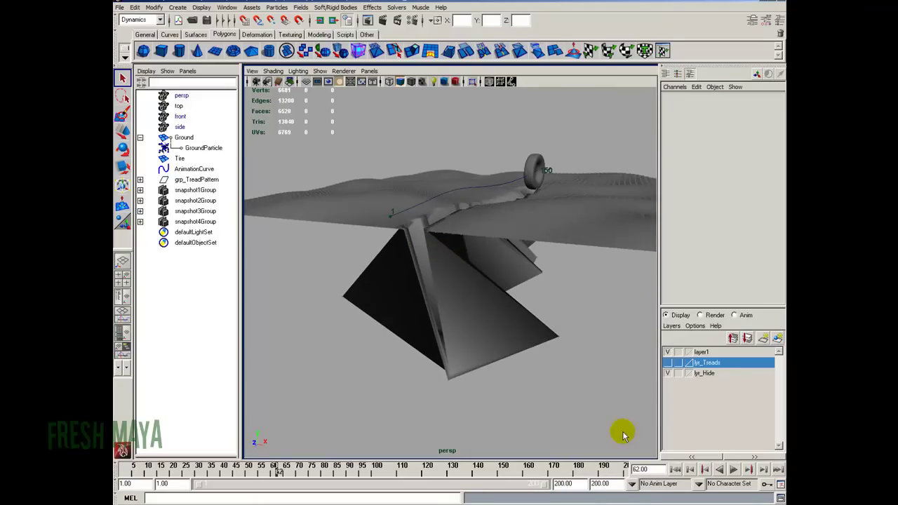
pyautogui.click(675, 469)
pyautogui.keyDown('alt'); pyautogui.moveTo(475, 325); pyautogui.dragTo(415, 302); pyautogui.keyUp('alt')
# Set GroundParticleShape's Conserve to 0 in the Channel Box and clear the selection.
pyautogui.click(196, 148)
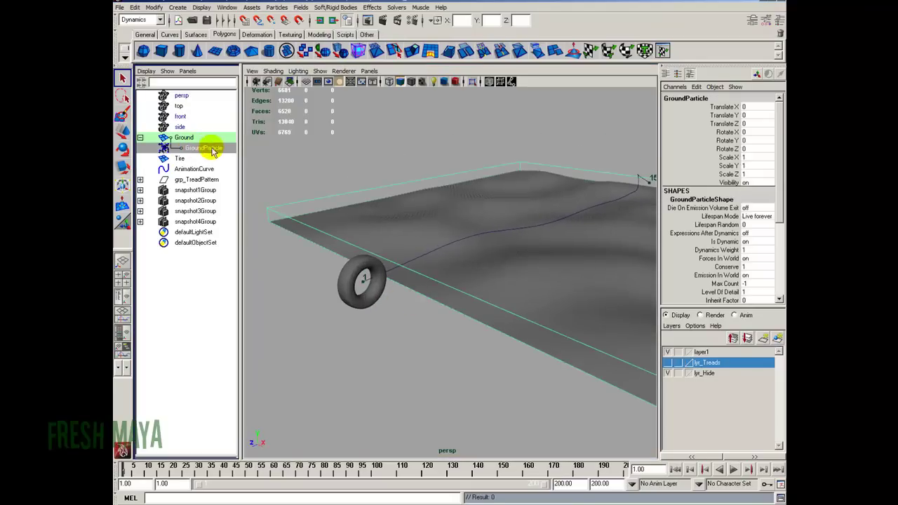
pyautogui.moveTo(778, 190); pyautogui.dragTo(780, 212)
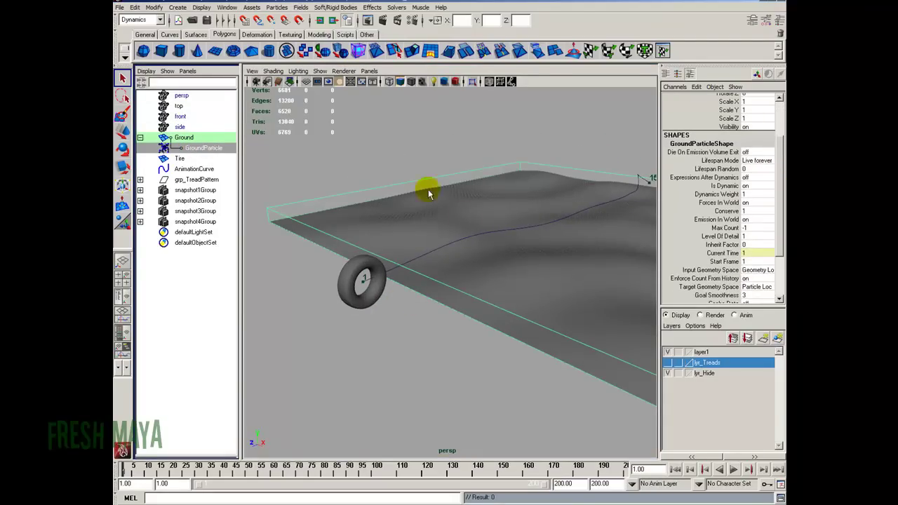
pyautogui.click(733, 201)
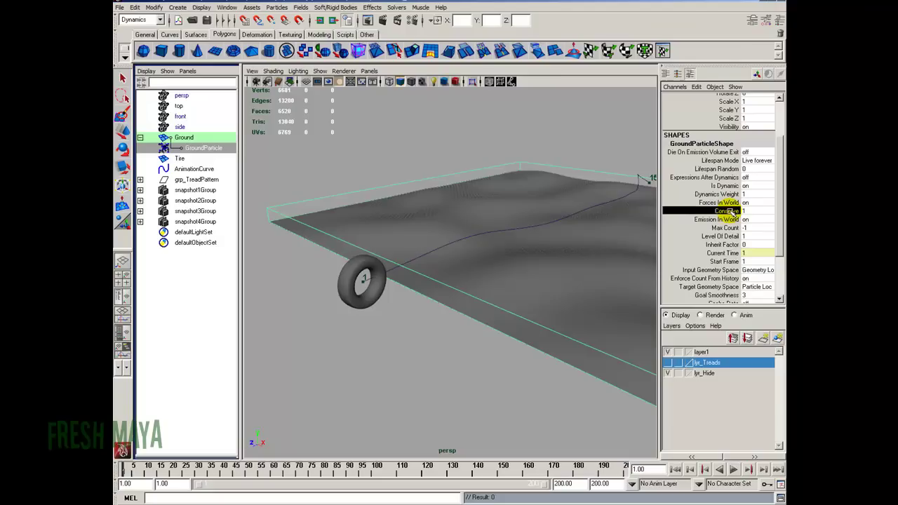
pyautogui.click(726, 211)
pyautogui.click(745, 210)
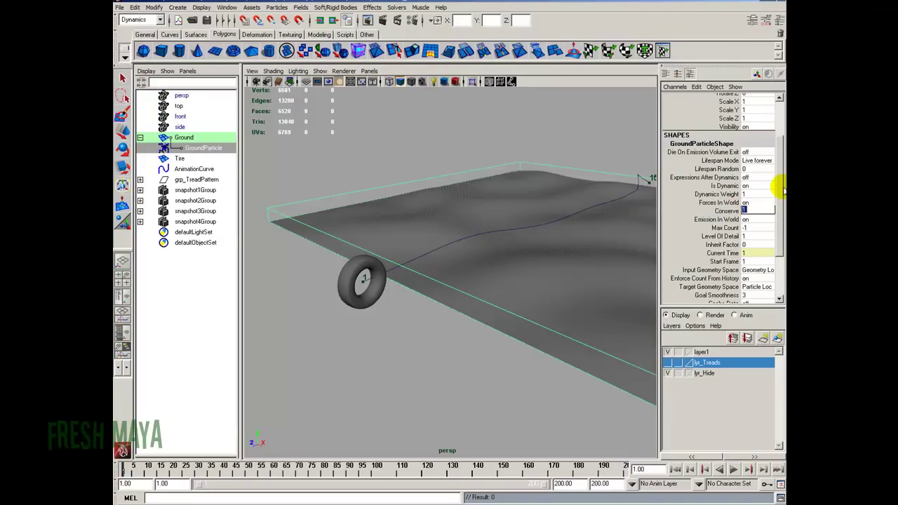
pyautogui.press('Return')
pyautogui.click(538, 155)
pyautogui.keyDown('alt'); pyautogui.moveTo(538, 155); pyautogui.dragTo(529, 277); pyautogui.keyUp('alt')
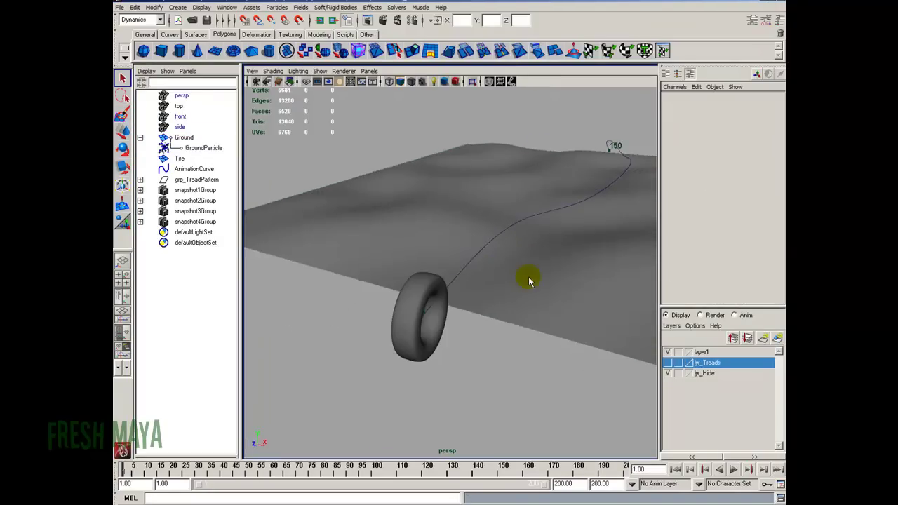
pyautogui.click(734, 469)
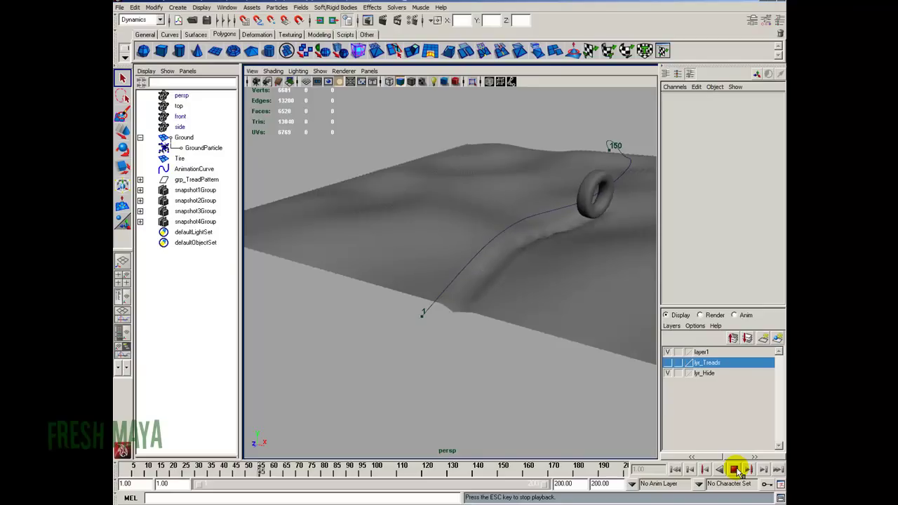
pyautogui.click(733, 469)
pyautogui.keyDown('alt'); pyautogui.moveTo(505, 310); pyautogui.dragTo(359, 359); pyautogui.keyUp('alt')
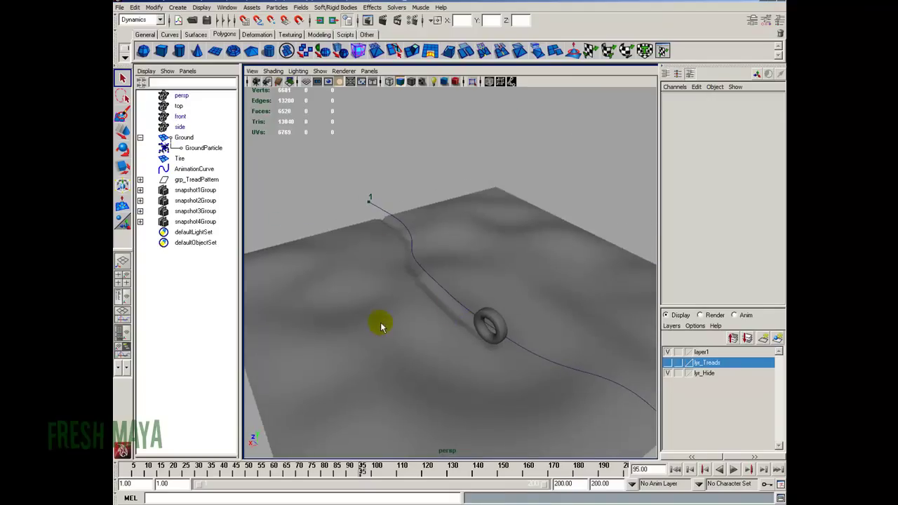
pyautogui.keyDown('alt'); pyautogui.moveTo(377, 323); pyautogui.dragTo(437, 341); pyautogui.keyUp('alt')
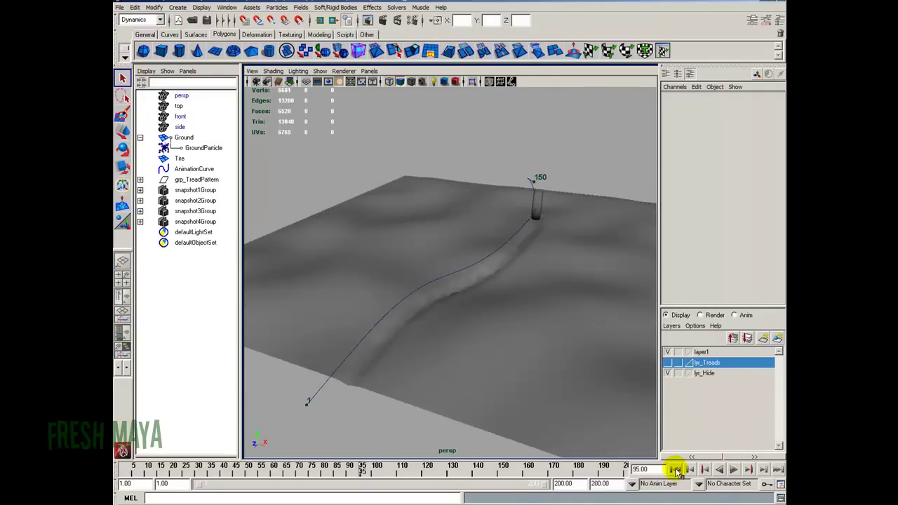
pyautogui.click(674, 470)
pyautogui.keyDown('alt'); pyautogui.moveTo(511, 335); pyautogui.dragTo(479, 301); pyautogui.keyUp('alt')
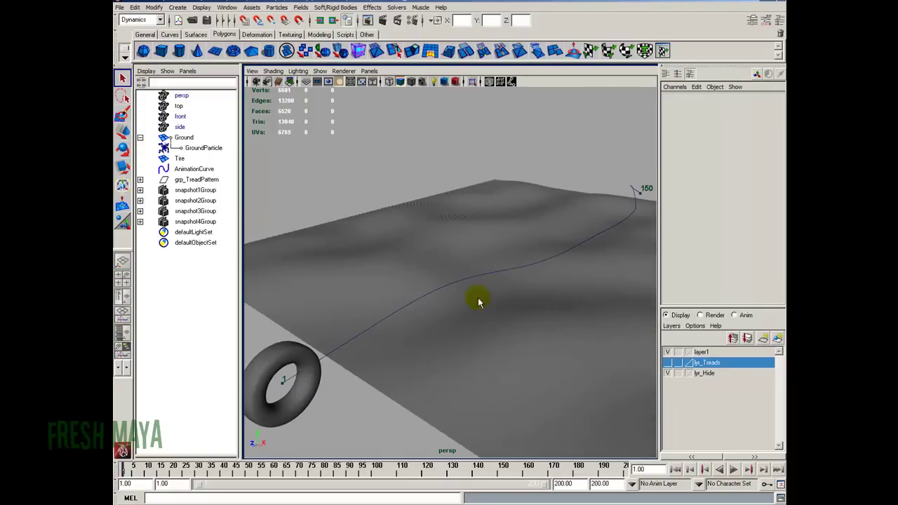
pyautogui.keyDown('alt'); pyautogui.moveTo(468, 351); pyautogui.dragTo(391, 351, button='right'); pyautogui.keyUp('alt')
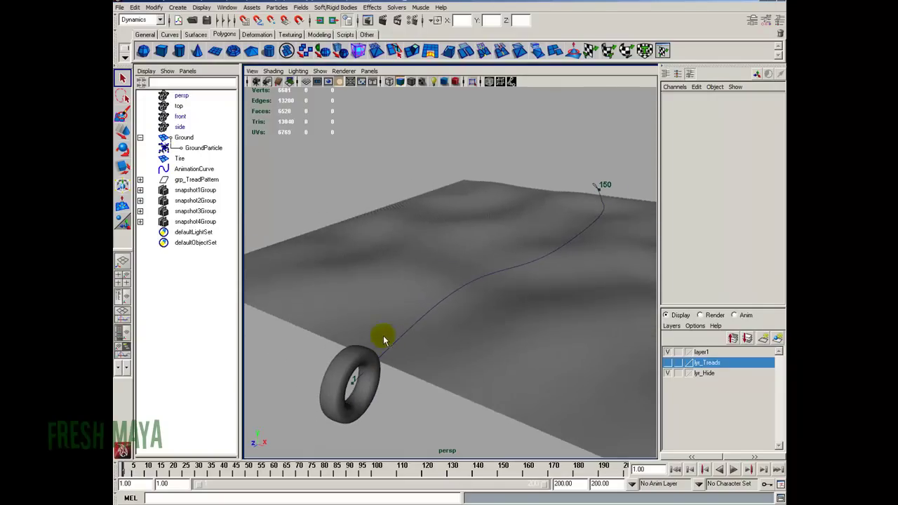
# Select the Ground object in the Outliner.
pyautogui.click(445, 255)
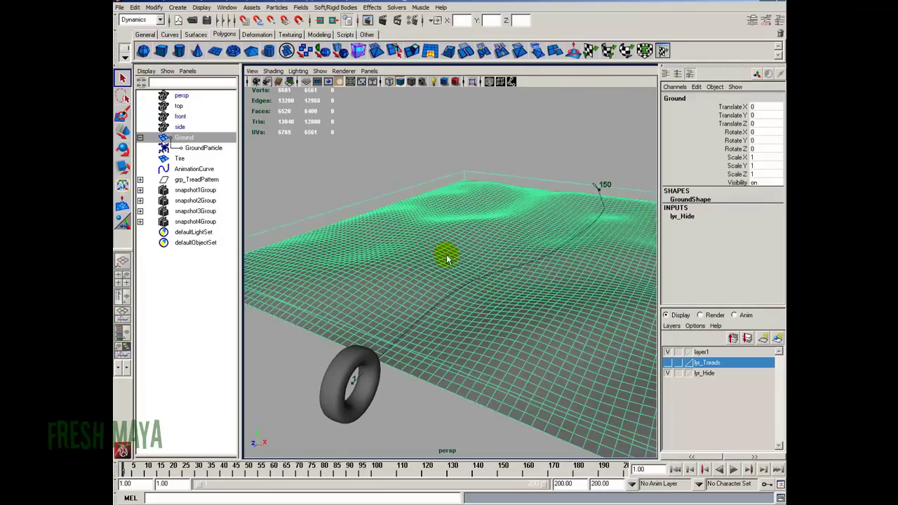
pyautogui.keyDown('alt'); pyautogui.moveTo(444, 254); pyautogui.dragTo(423, 323, button='right'); pyautogui.keyUp('alt')
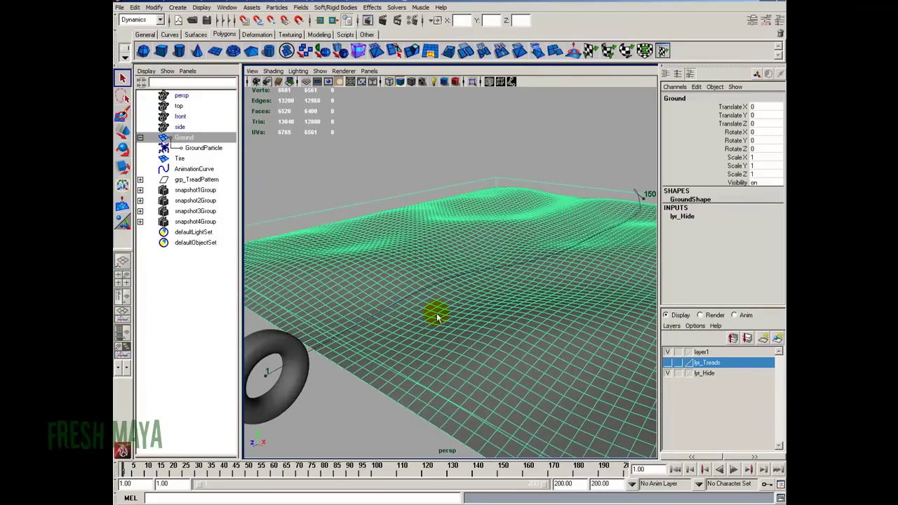
pyautogui.click(180, 147)
pyautogui.click(179, 138)
pyautogui.moveTo(176, 152)
pyautogui.mouseDown(button='middle')
pyautogui.moveTo(179, 135)
pyautogui.moveTo(186, 142)
pyautogui.mouseUp(button='middle')
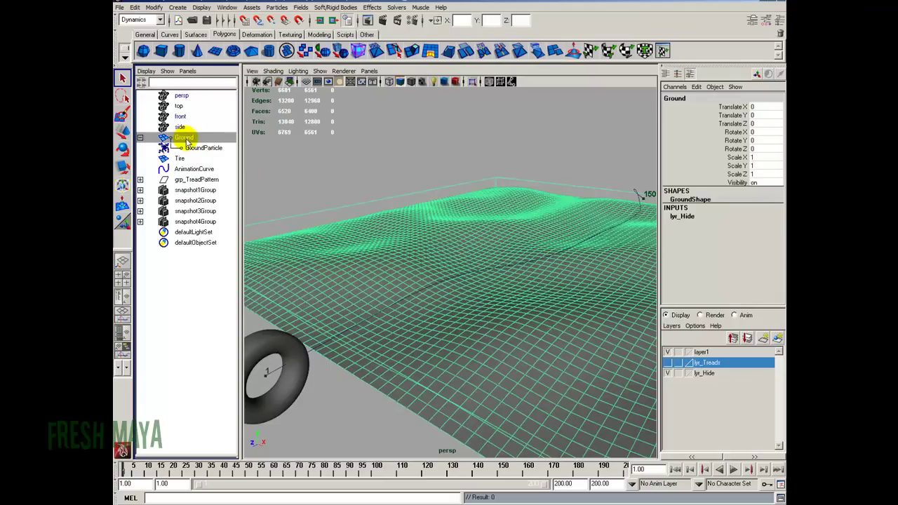
# Create springs with reset defaults, Wireframe creation method and wire walk length 5.
pyautogui.click(342, 6)
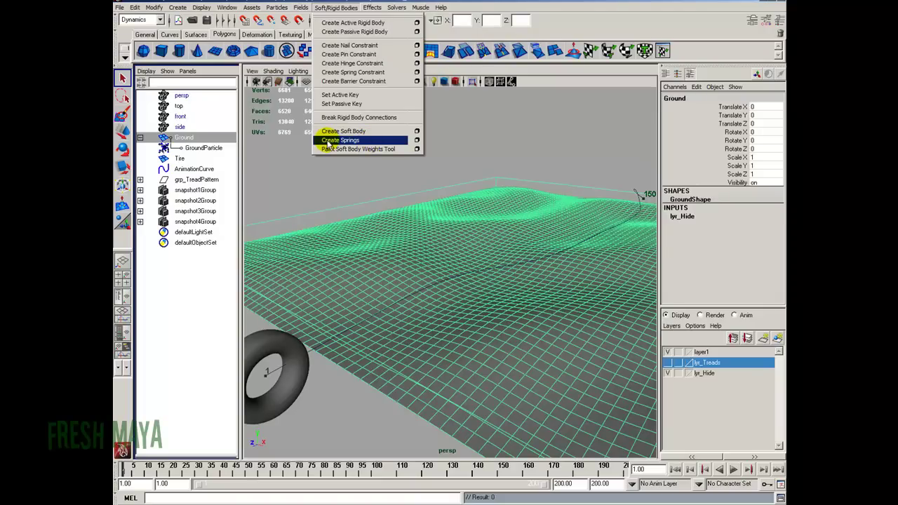
pyautogui.click(417, 139)
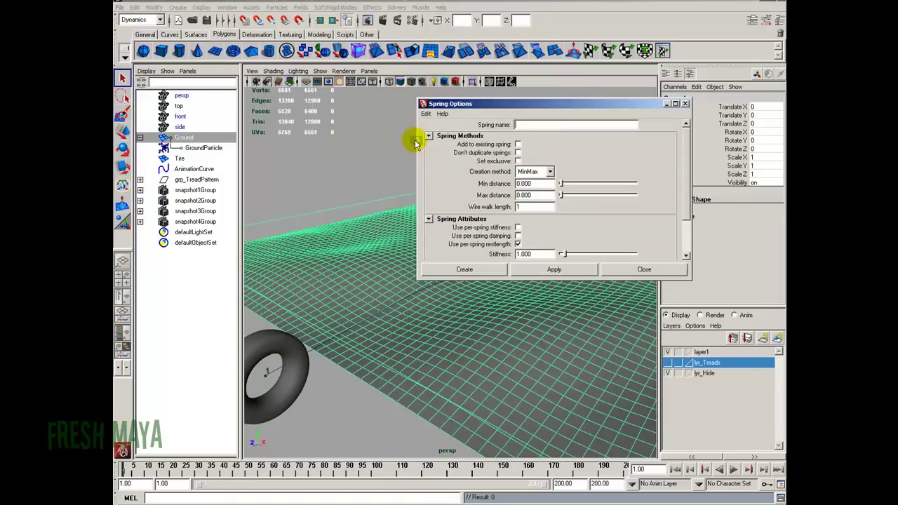
pyautogui.click(426, 114)
pyautogui.click(428, 132)
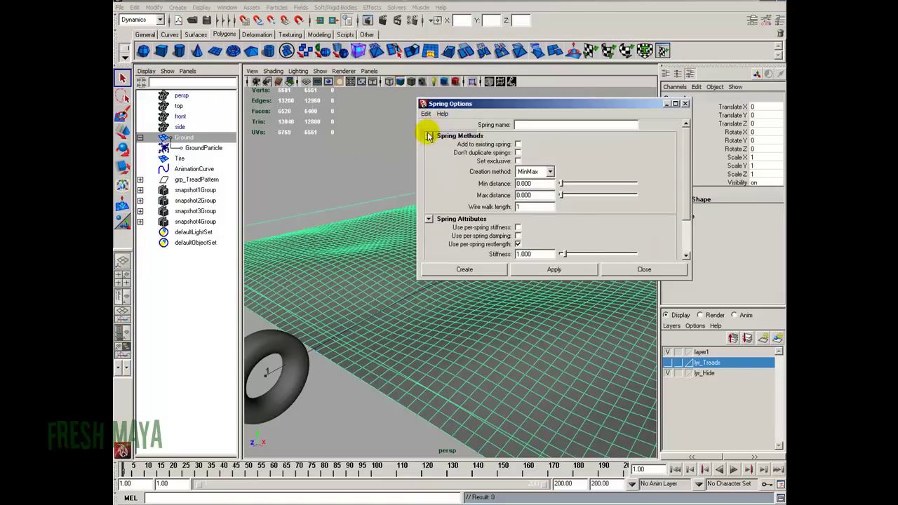
pyautogui.click(550, 172)
pyautogui.click(539, 204)
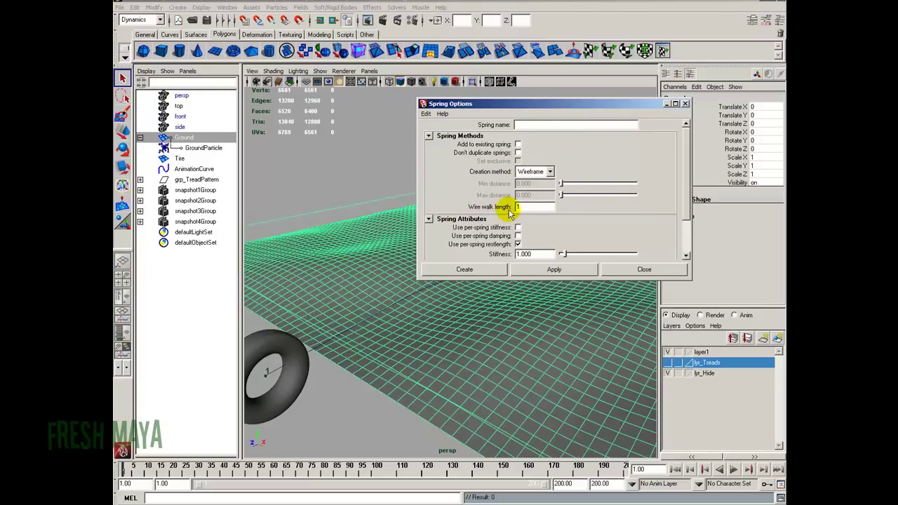
pyautogui.click(413, 307)
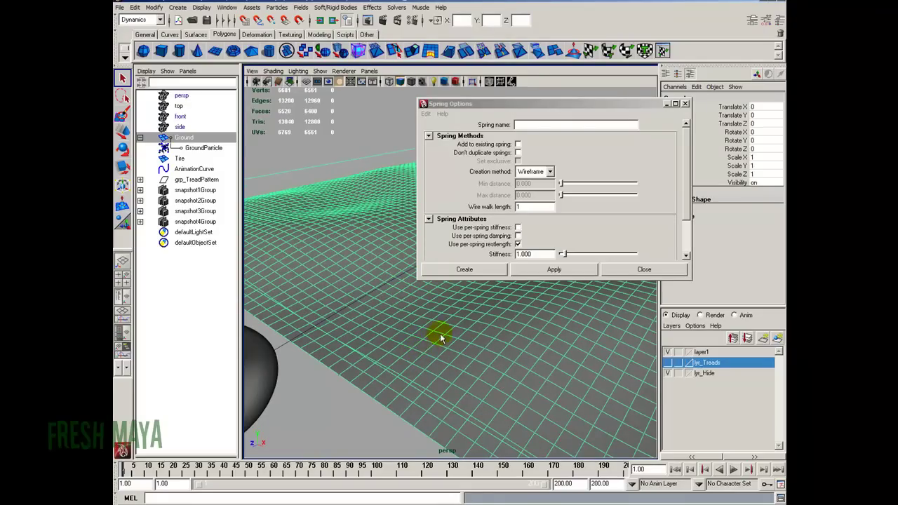
pyautogui.click(530, 206)
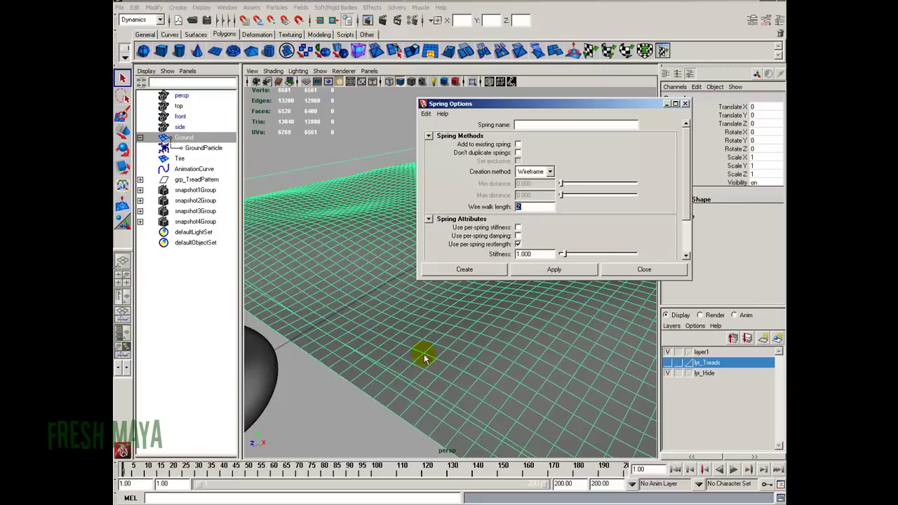
pyautogui.write('5')
pyautogui.press('Return')
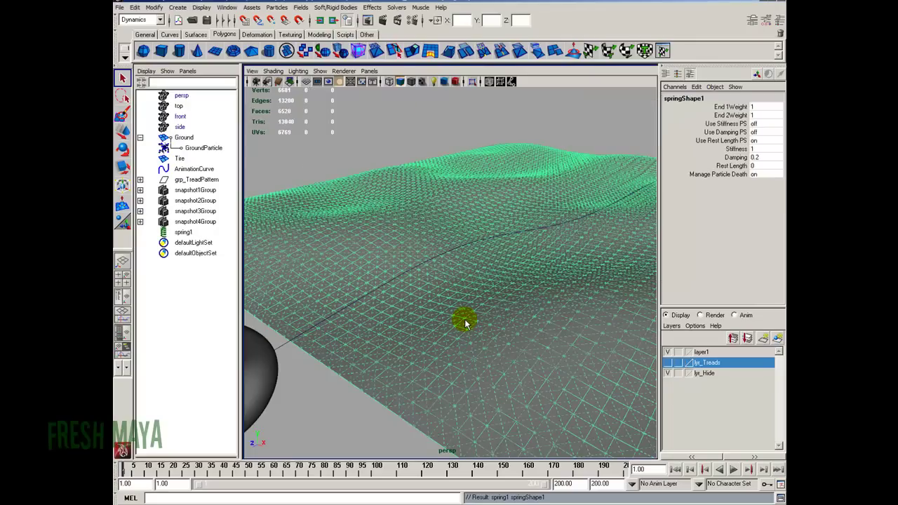
pyautogui.keyDown('alt'); pyautogui.moveTo(435, 365); pyautogui.dragTo(455, 254); pyautogui.keyUp('alt')
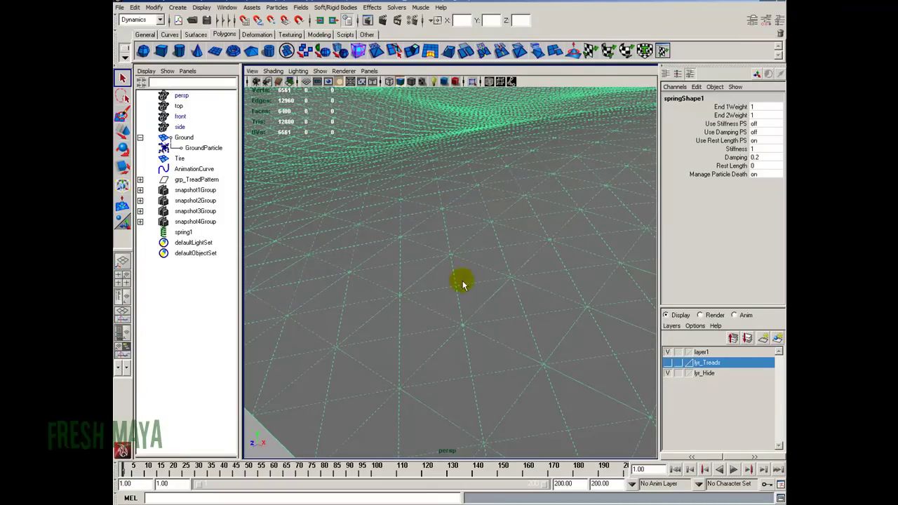
pyautogui.keyDown('alt'); pyautogui.moveTo(536, 312); pyautogui.dragTo(433, 323); pyautogui.keyUp('alt')
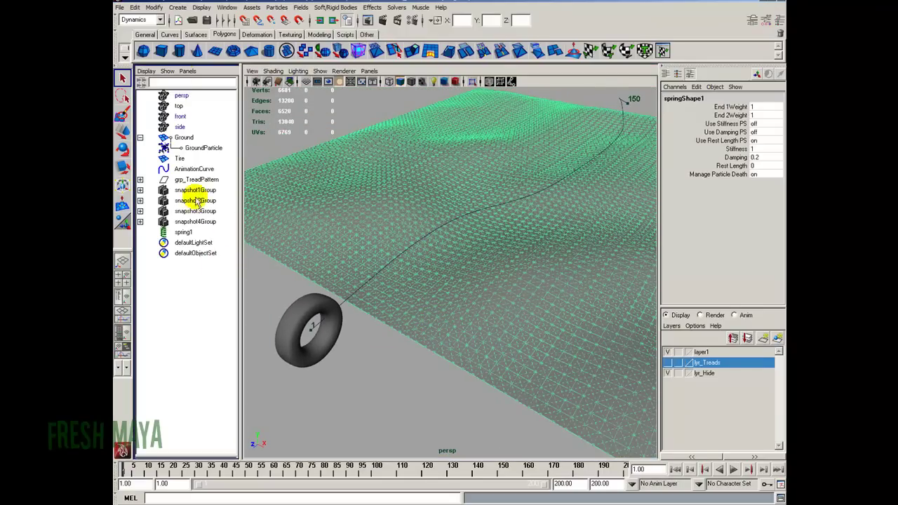
pyautogui.click(194, 233)
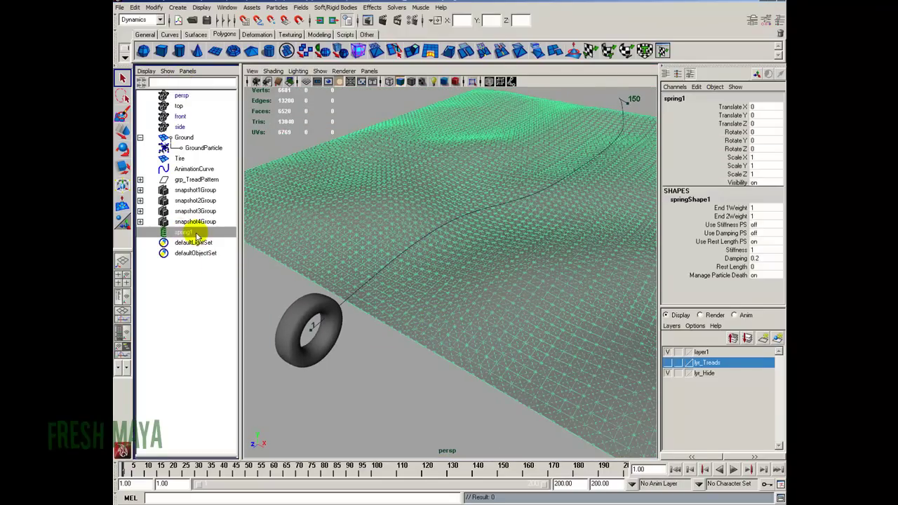
pyautogui.click(734, 252)
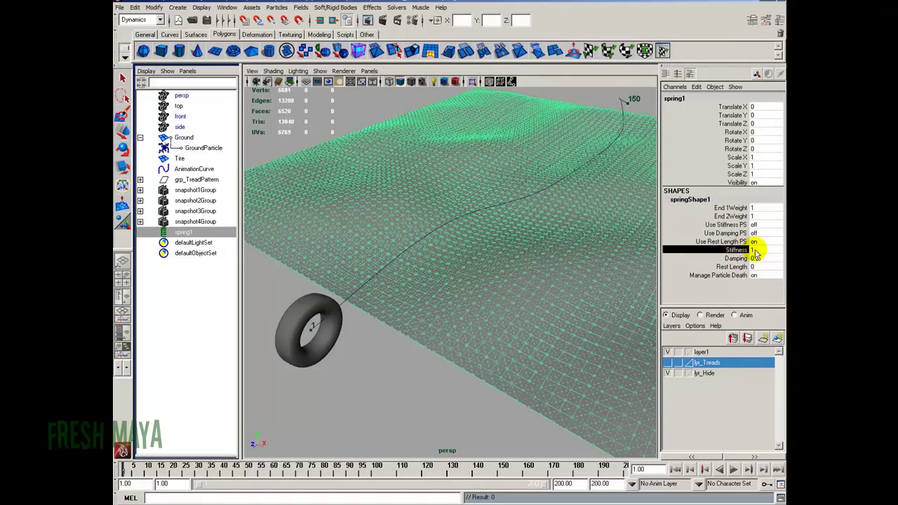
pyautogui.doubleClick(754, 250)
pyautogui.press('Return')
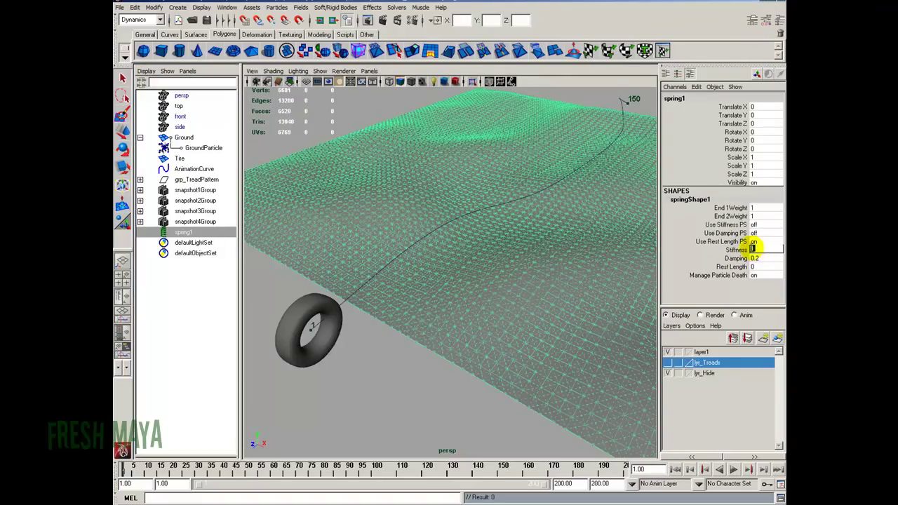
pyautogui.keyDown('alt'); pyautogui.moveTo(555, 282); pyautogui.dragTo(471, 302); pyautogui.keyUp('alt')
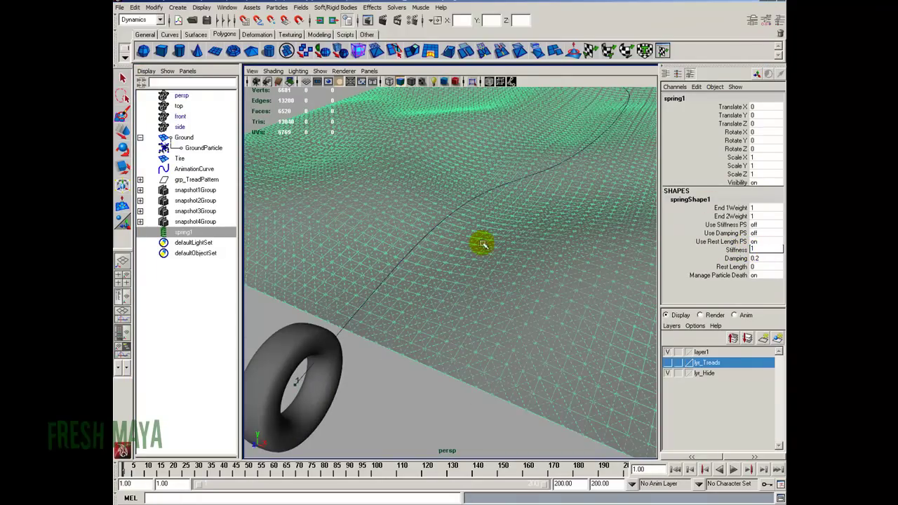
pyautogui.scroll(-6, 483, 244)
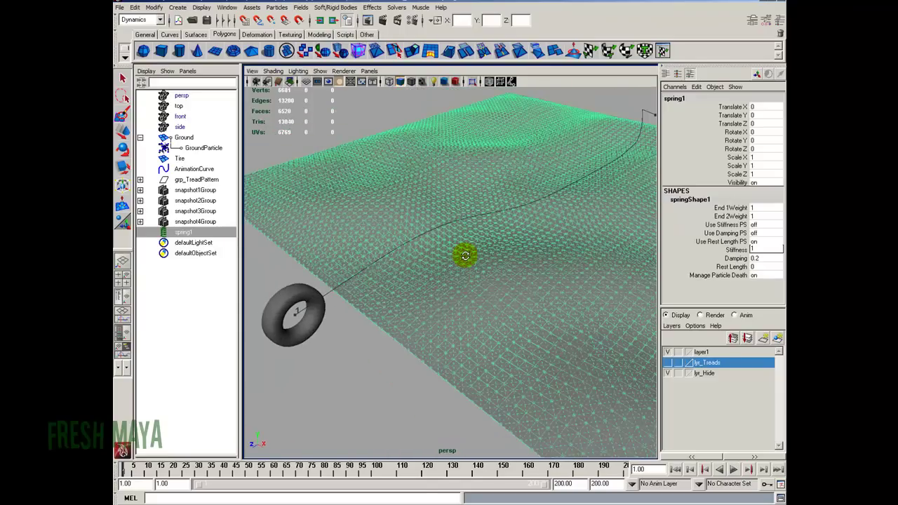
pyautogui.keyDown('alt'); pyautogui.moveTo(465, 256); pyautogui.dragTo(443, 256); pyautogui.keyUp('alt')
pyautogui.keyDown('alt'); pyautogui.moveTo(443, 257); pyautogui.dragTo(470, 260, button='right'); pyautogui.keyUp('alt')
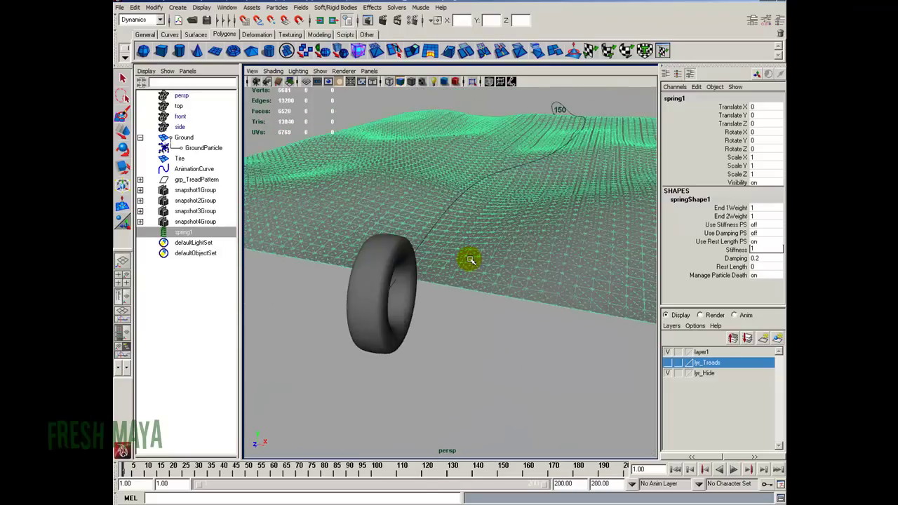
pyautogui.moveTo(470, 260)
pyautogui.keyDown('alt'); pyautogui.mouseDown()
pyautogui.moveTo(467, 285)
pyautogui.moveTo(441, 304)
pyautogui.moveTo(473, 249)
pyautogui.moveTo(433, 259)
pyautogui.moveTo(463, 275)
pyautogui.moveTo(461, 267)
pyautogui.mouseUp(); pyautogui.keyUp('alt')
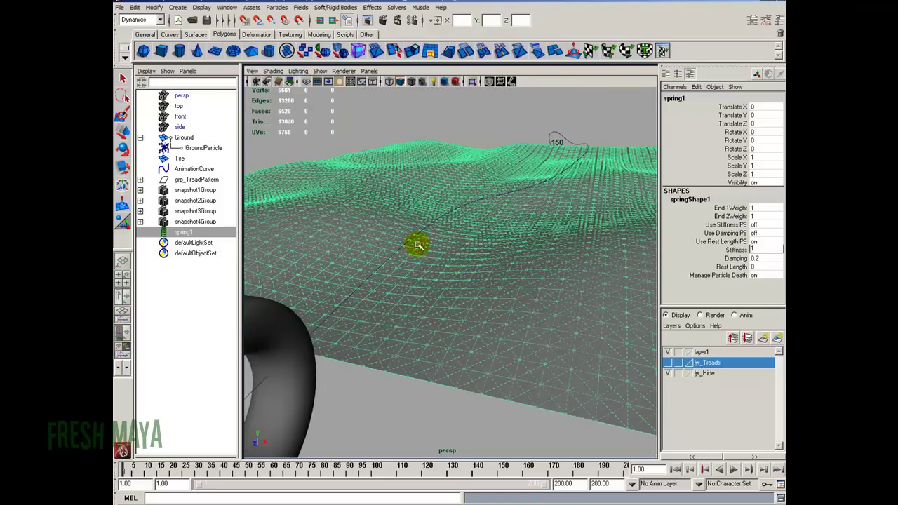
pyautogui.click(762, 250)
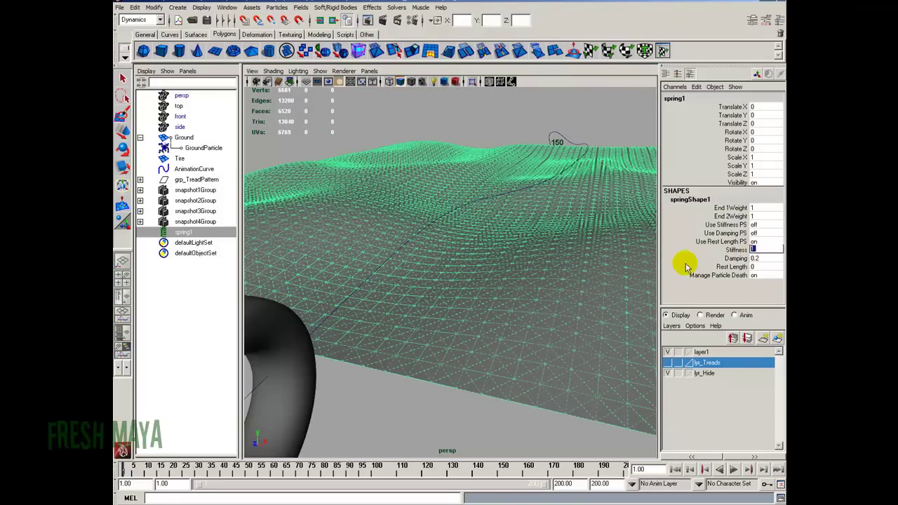
pyautogui.keyDown('alt'); pyautogui.moveTo(459, 260); pyautogui.dragTo(437, 184); pyautogui.keyUp('alt')
pyautogui.click(430, 142)
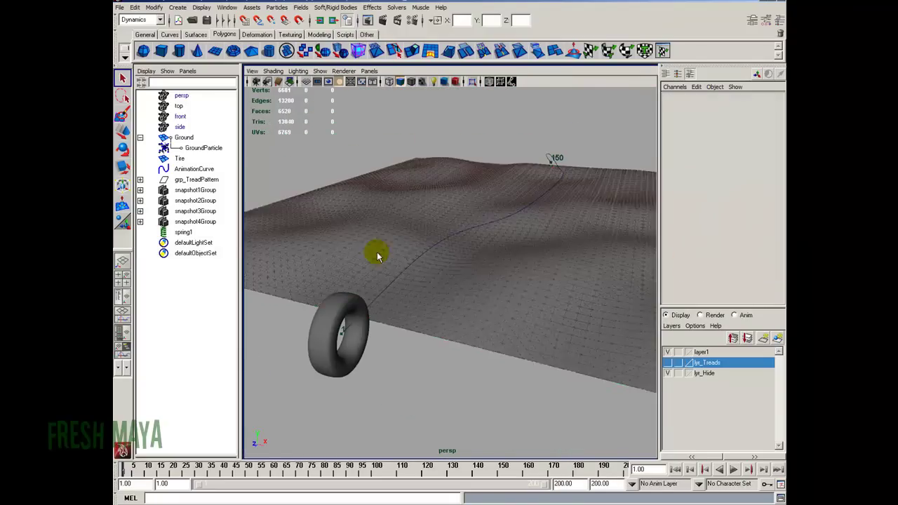
pyautogui.keyDown('alt'); pyautogui.moveTo(376, 256); pyautogui.dragTo(430, 245, button='right'); pyautogui.keyUp('alt')
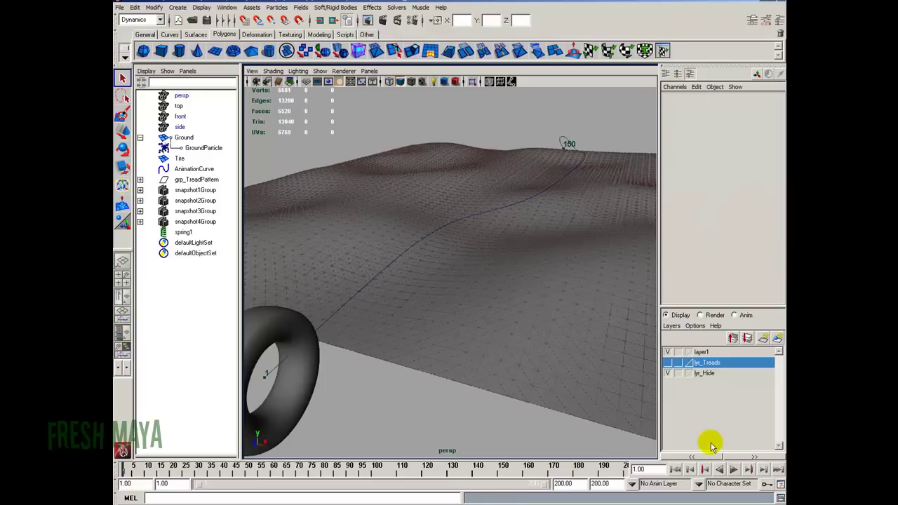
# Play the animation to frame 74 and test-render the dented ground.
pyautogui.click(734, 468)
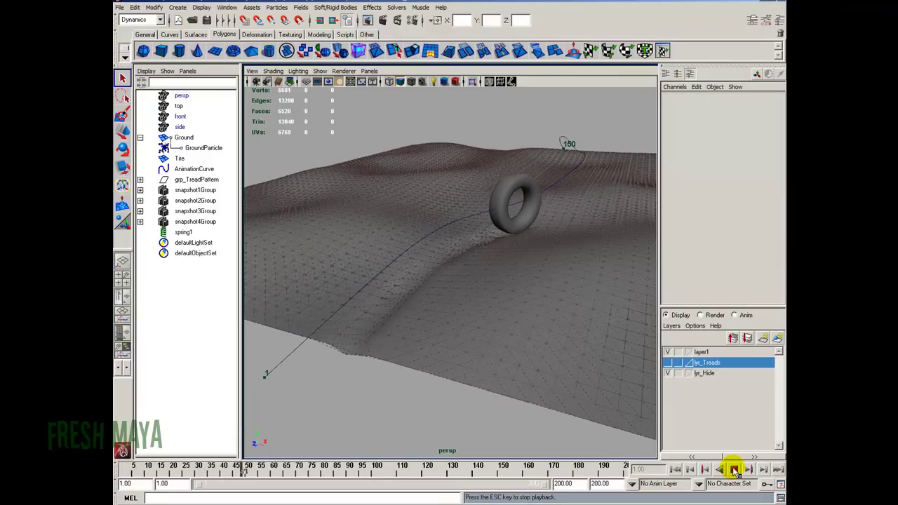
pyautogui.click(734, 468)
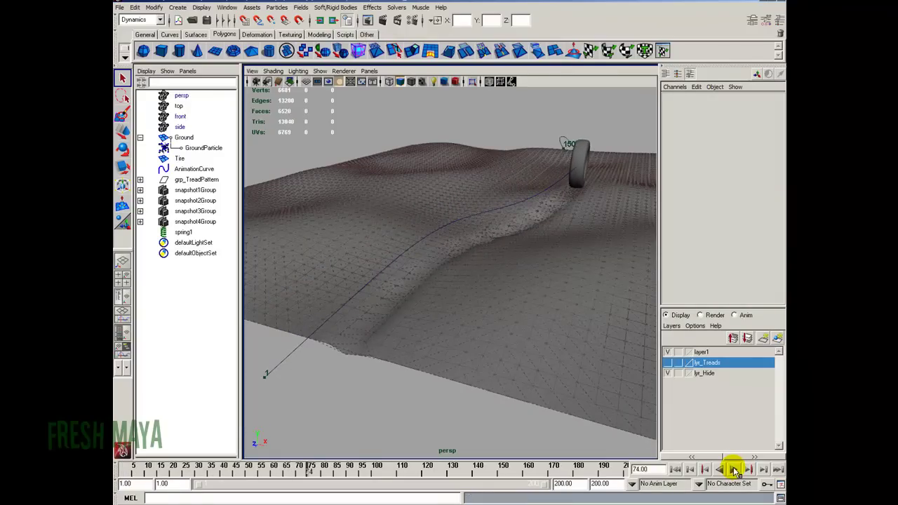
pyautogui.keyDown('alt'); pyautogui.moveTo(559, 284); pyautogui.dragTo(386, 295); pyautogui.keyUp('alt')
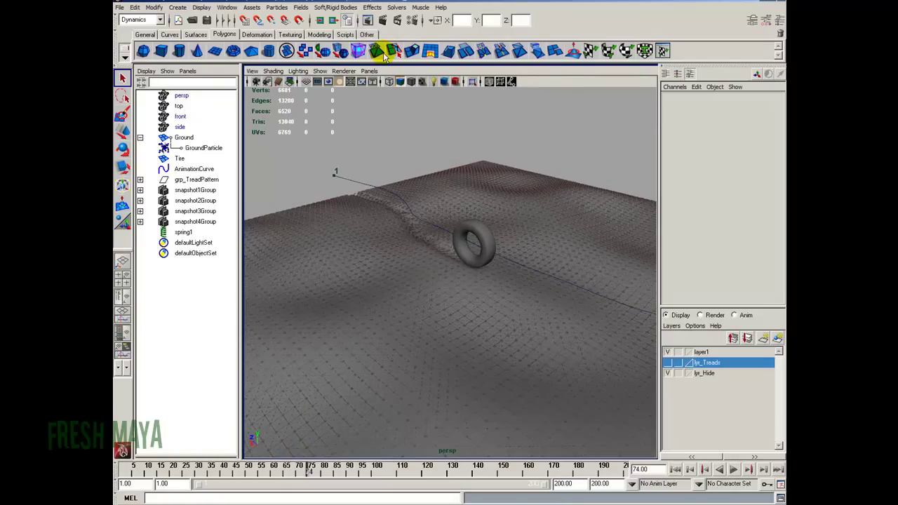
pyautogui.click(383, 19)
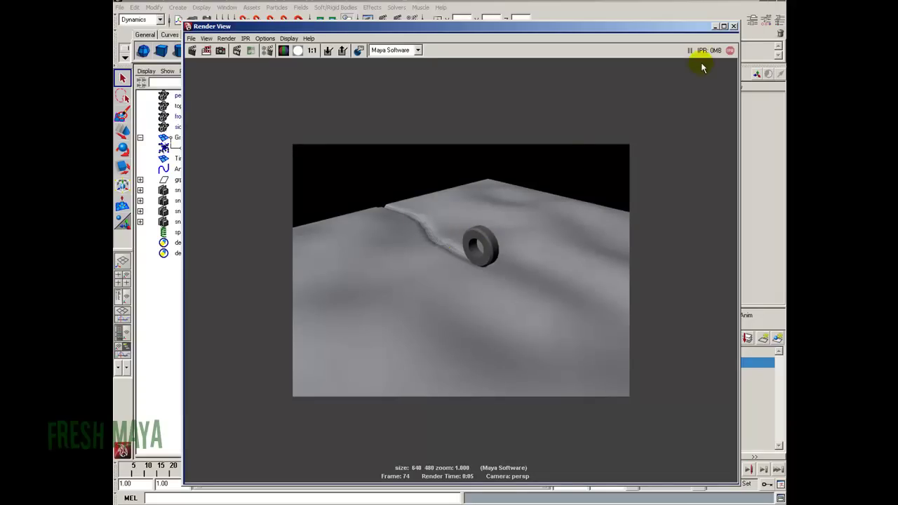
pyautogui.click(734, 26)
# Advance playback to frame 96 and test-render the groove behind the tire.
pyautogui.click(733, 469)
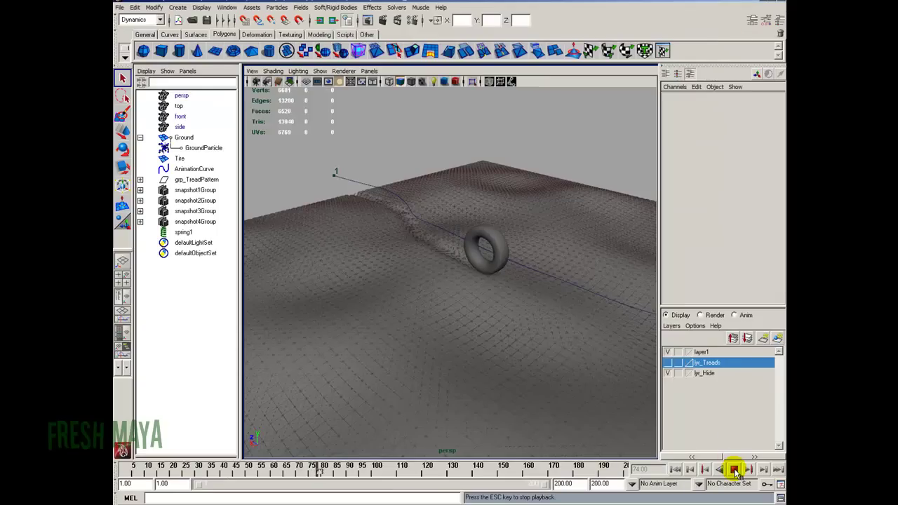
pyautogui.click(734, 470)
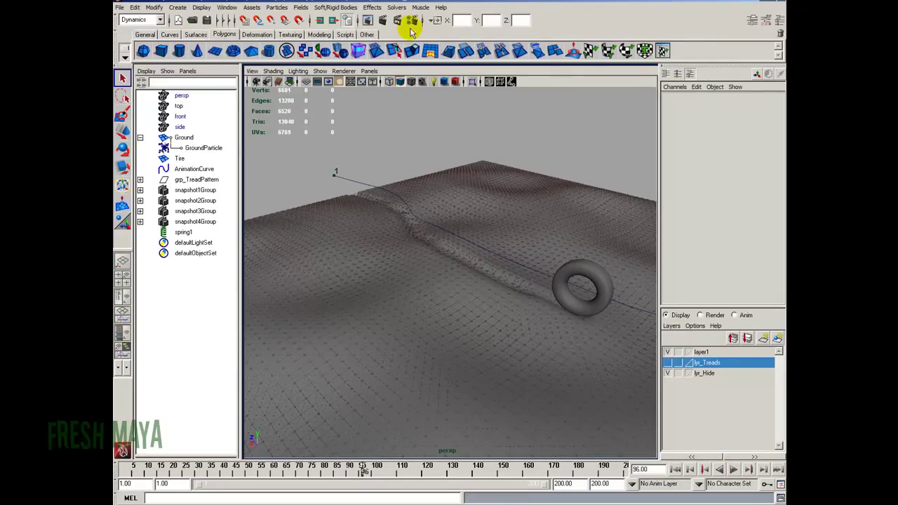
pyautogui.click(383, 21)
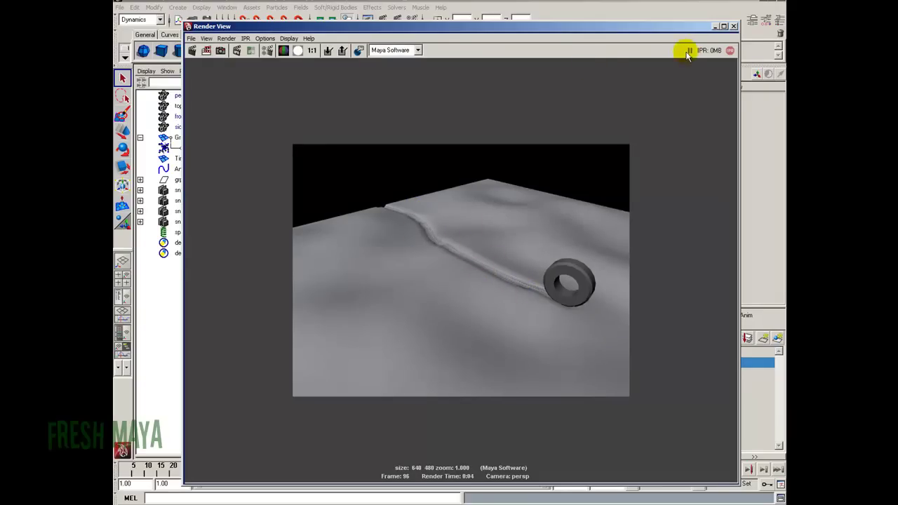
pyautogui.click(733, 26)
pyautogui.keyDown('alt'); pyautogui.moveTo(460, 273); pyautogui.dragTo(397, 302); pyautogui.keyUp('alt')
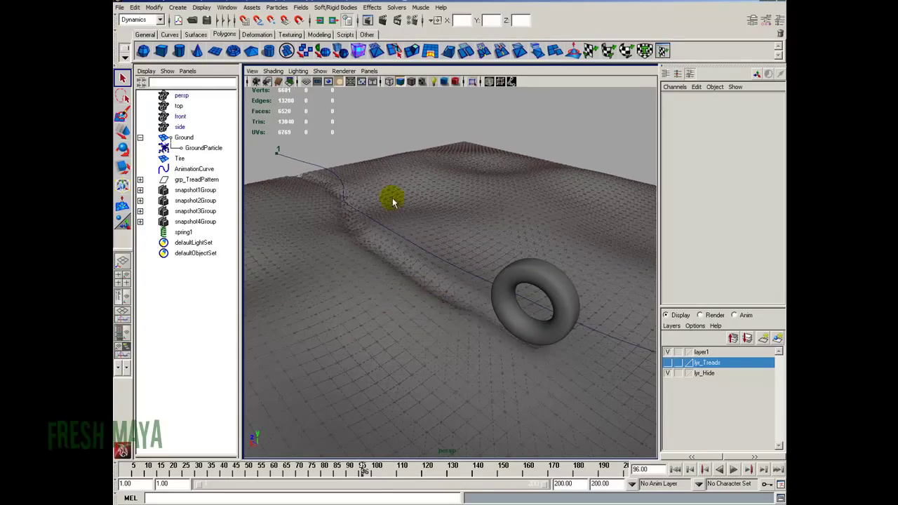
# Uncheck Show > Dynamics to hide the particles, then switch to the Texturing shelf.
pyautogui.click(320, 71)
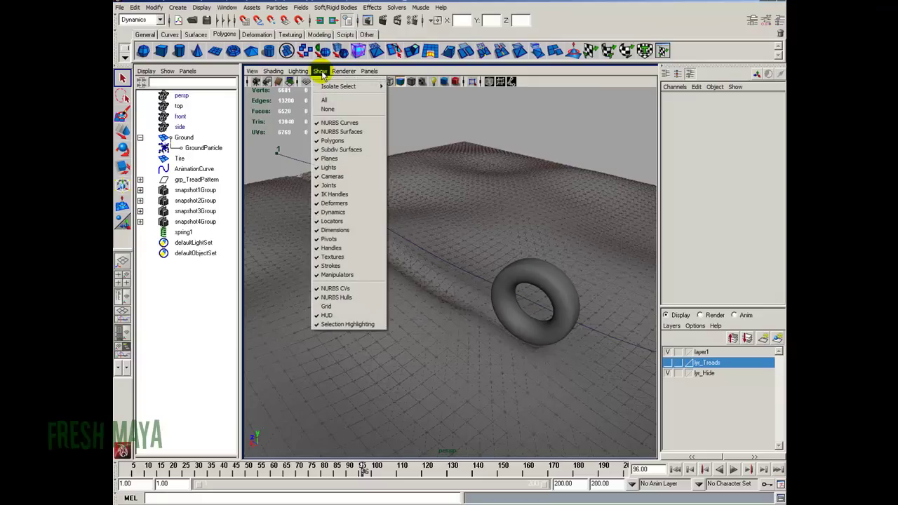
pyautogui.click(352, 214)
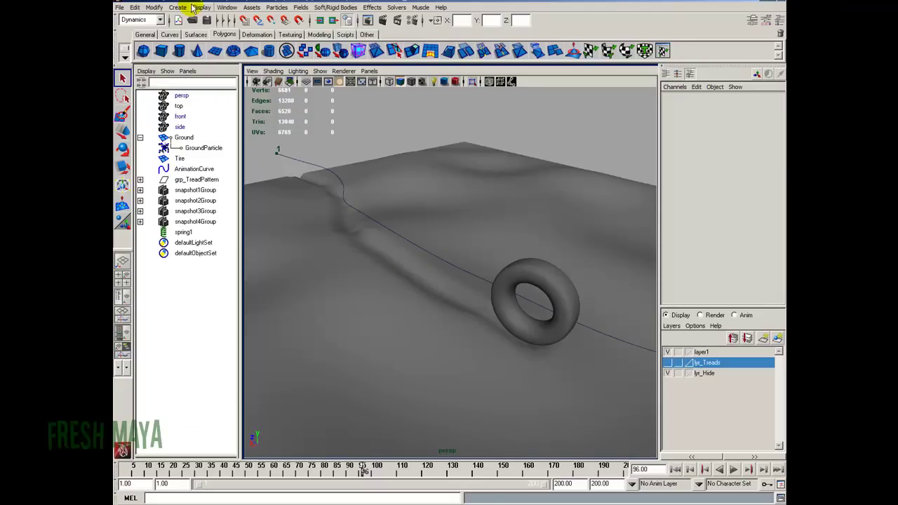
pyautogui.click(290, 34)
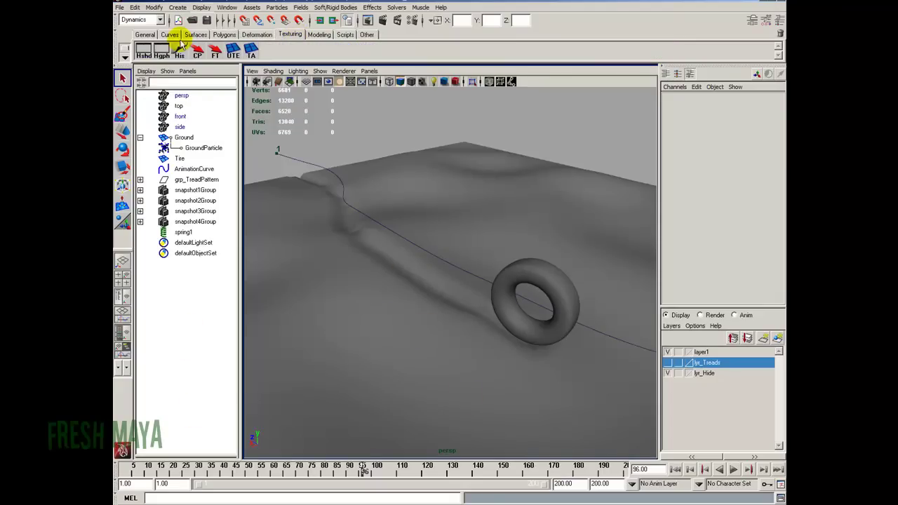
# In Hypershade, graph shdr_Ground and change bump2d1's Bump Depth from -0.020 to -0.010.
pyautogui.click(146, 50)
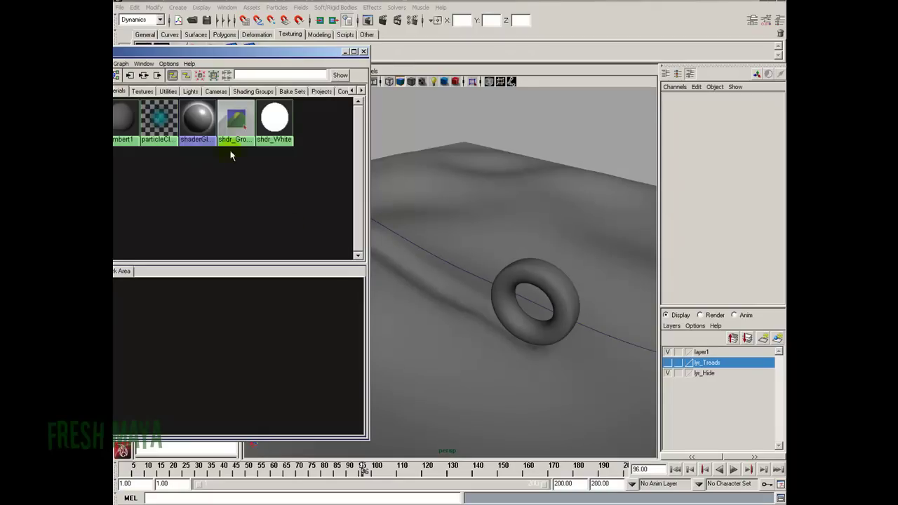
pyautogui.click(235, 121)
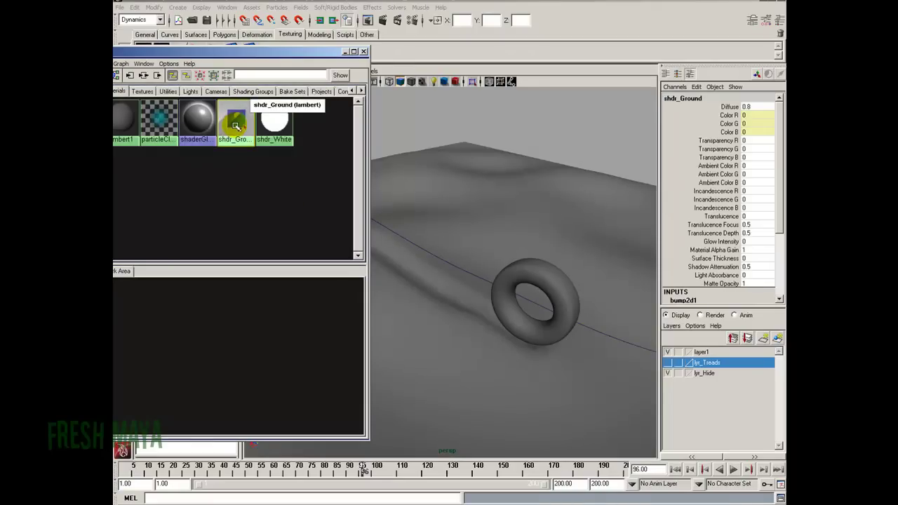
pyautogui.click(130, 77)
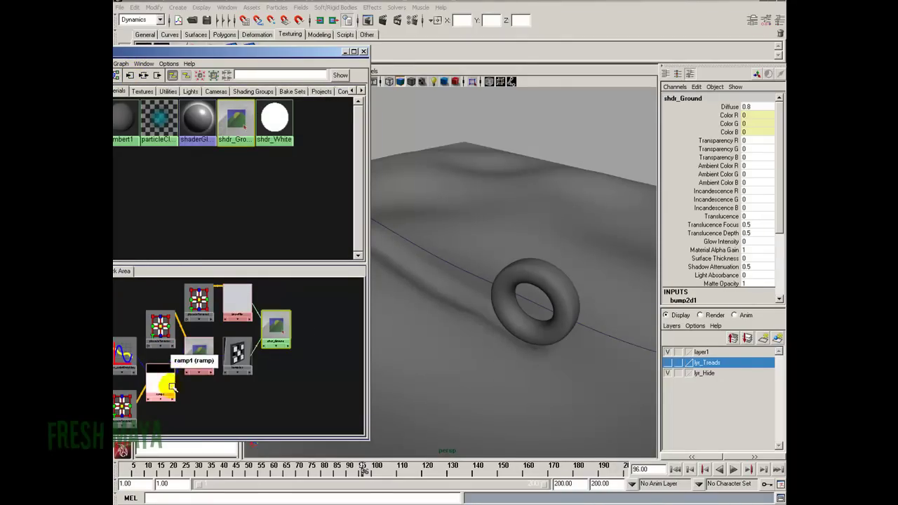
pyautogui.doubleClick(237, 349)
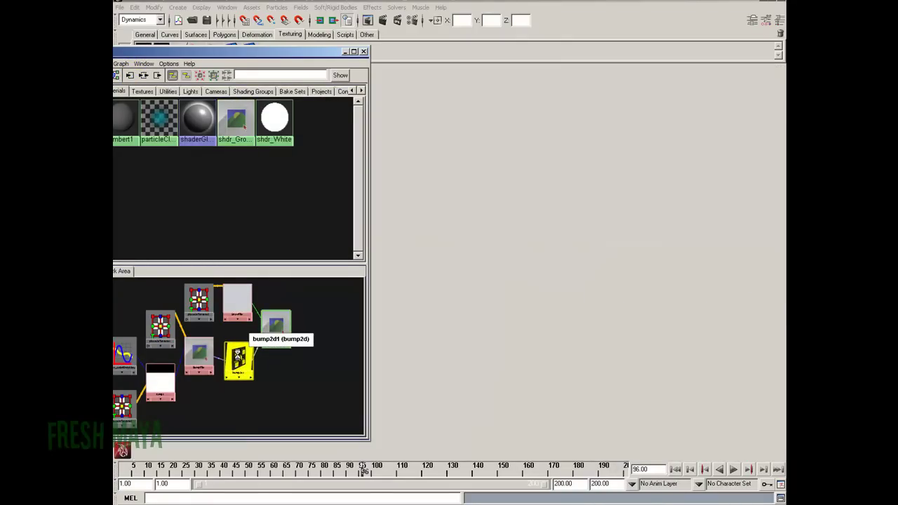
pyautogui.click(660, 208)
pyautogui.click(661, 208)
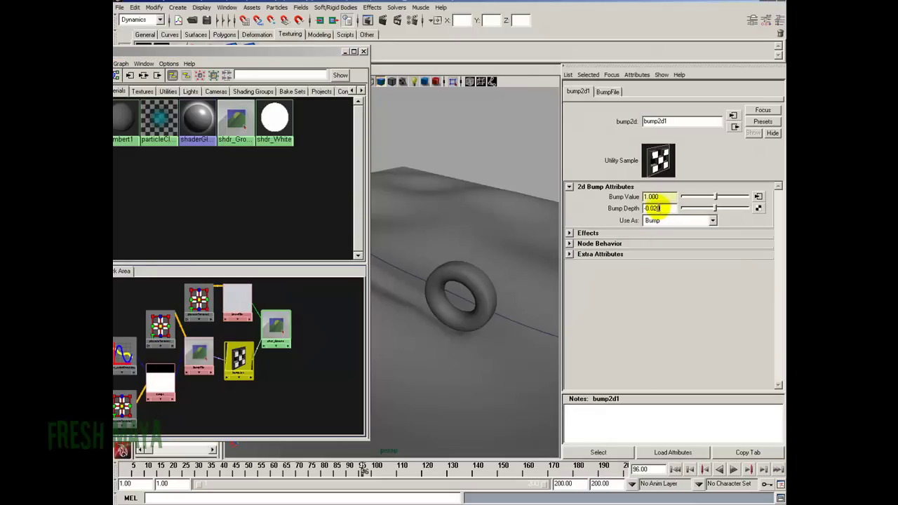
pyautogui.moveTo(654, 208); pyautogui.dragTo(665, 208)
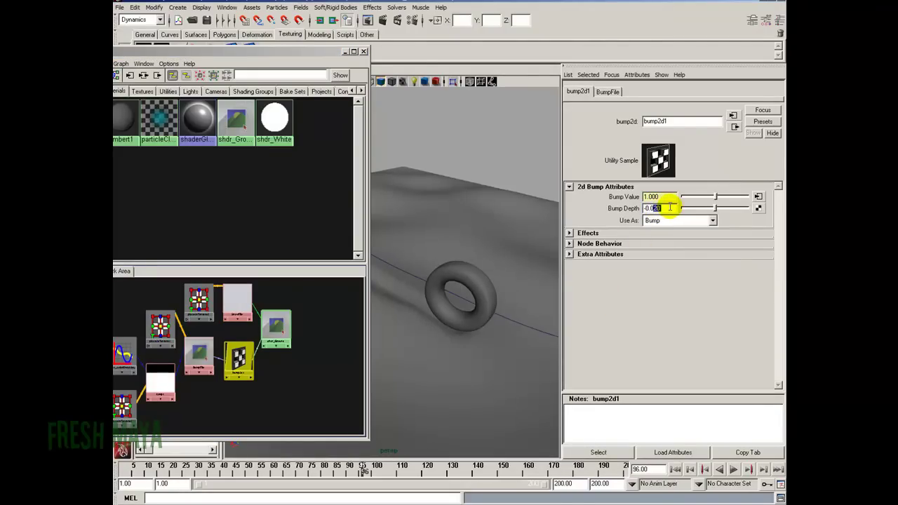
pyautogui.write('1')
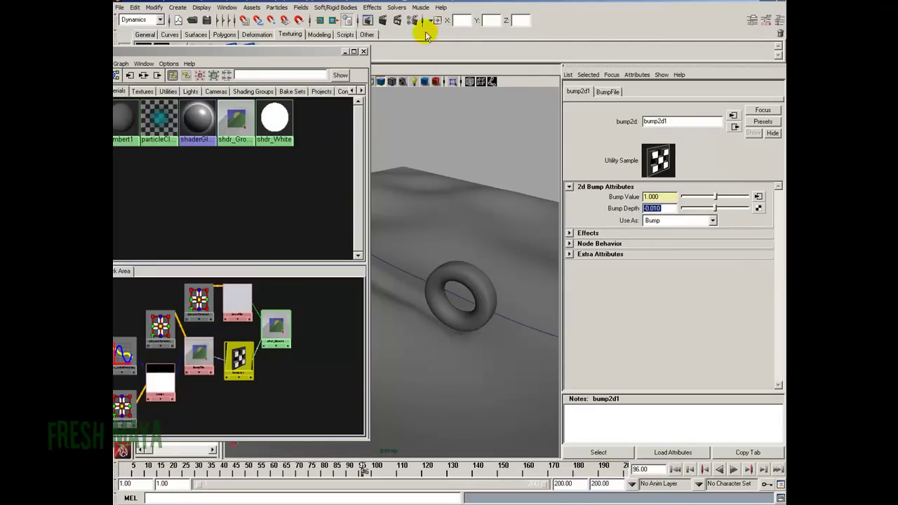
# Test-render the shallower bump and edit the Bump Depth digits again.
pyautogui.click(383, 19)
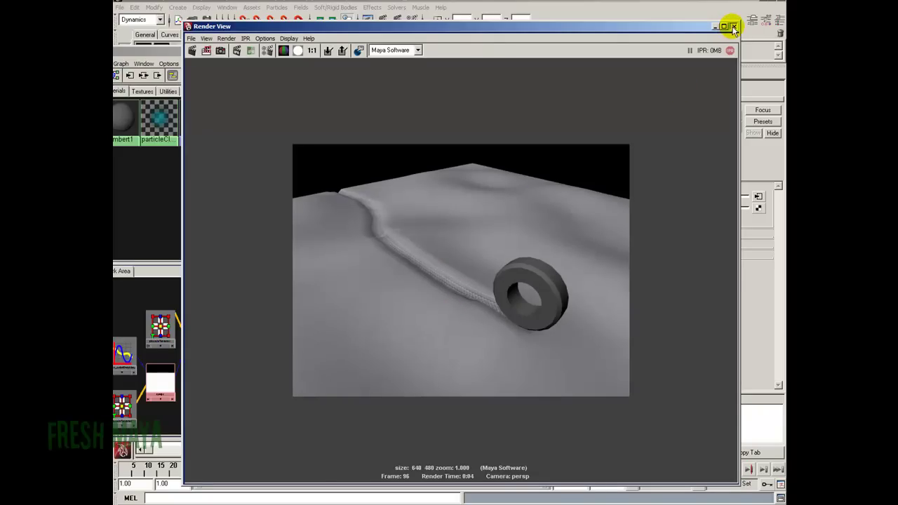
pyautogui.click(733, 27)
pyautogui.doubleClick(668, 208)
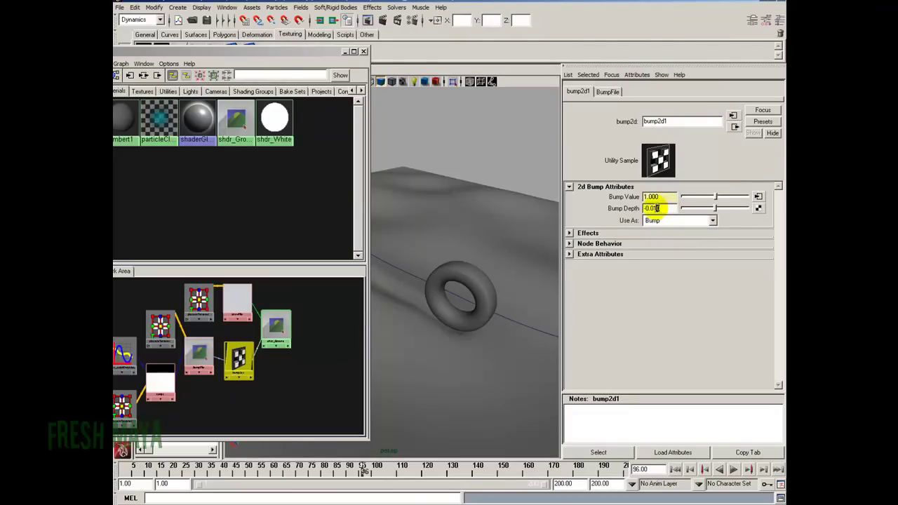
pyautogui.moveTo(657, 208); pyautogui.dragTo(692, 202)
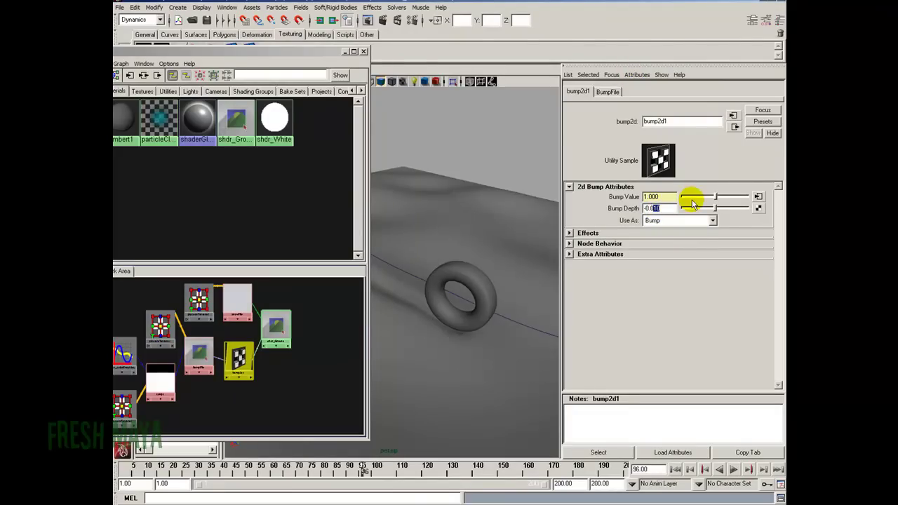
pyautogui.write('0')
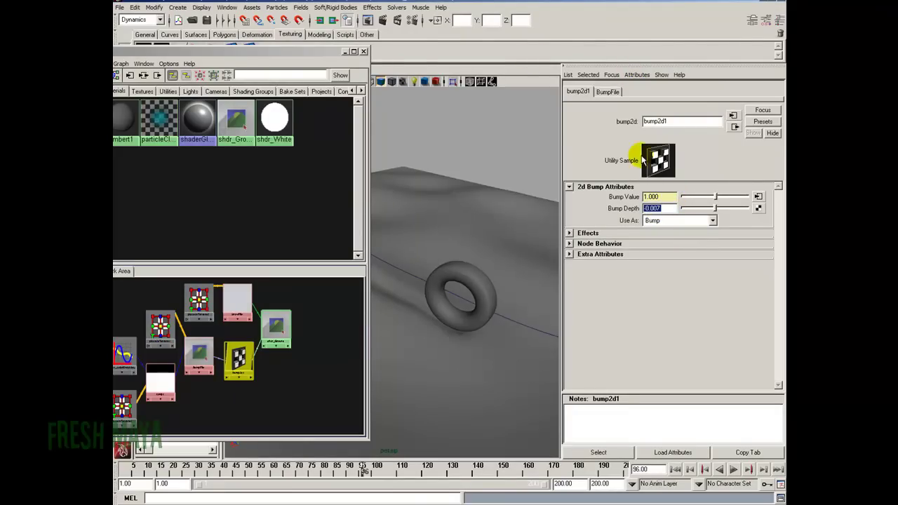
# Test-render again and change bump2d1's Bump Depth to -0.007.
pyautogui.click(385, 20)
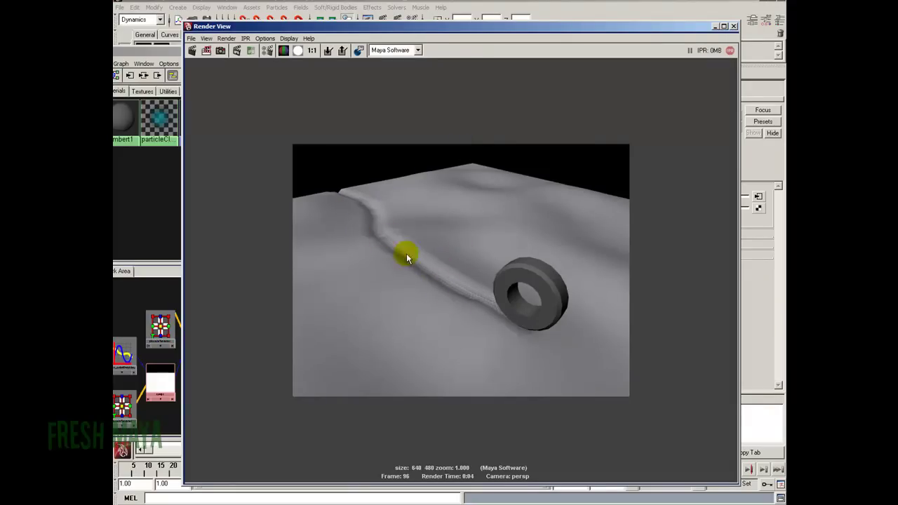
pyautogui.click(734, 26)
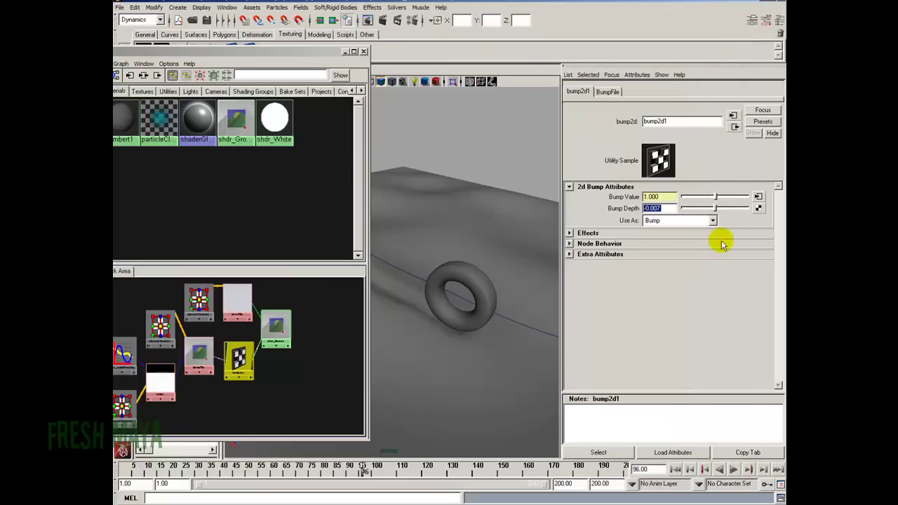
pyautogui.doubleClick(667, 208)
pyautogui.write('-0.007')
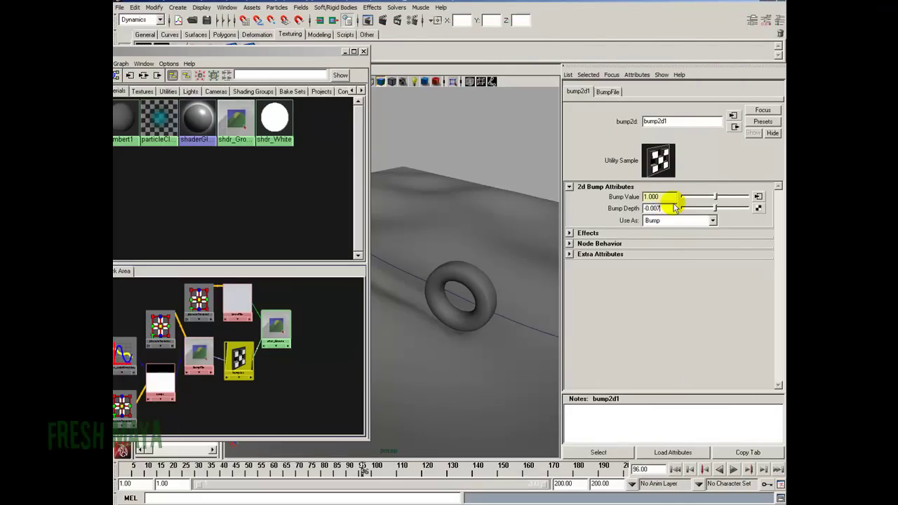
pyautogui.doubleClick(653, 209)
# Close Hypershade, play to frame 103, and test-render the finer tire track.
pyautogui.click(363, 52)
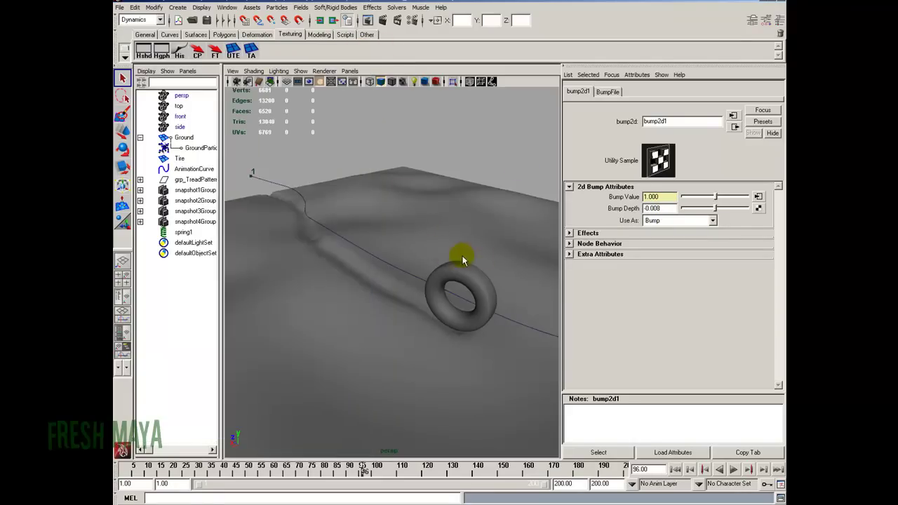
pyautogui.keyDown('alt'); pyautogui.moveTo(462, 260); pyautogui.dragTo(377, 269); pyautogui.keyUp('alt')
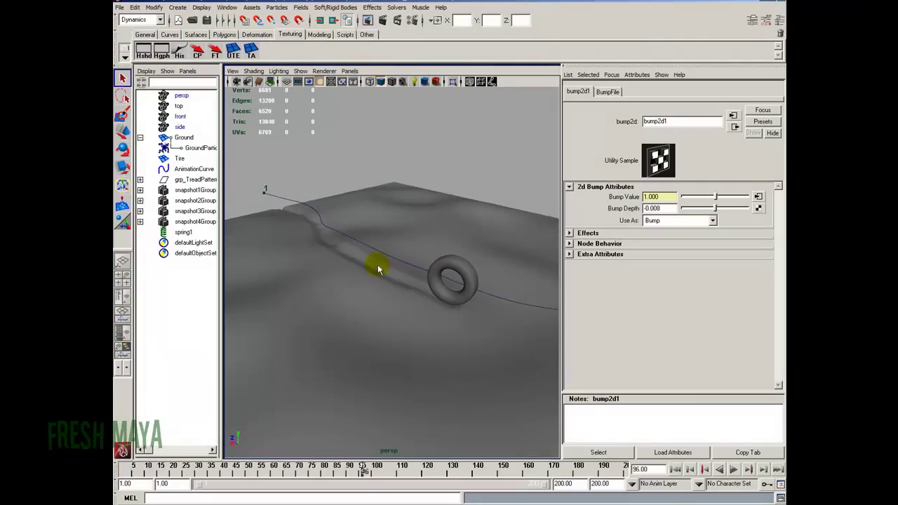
pyautogui.click(733, 470)
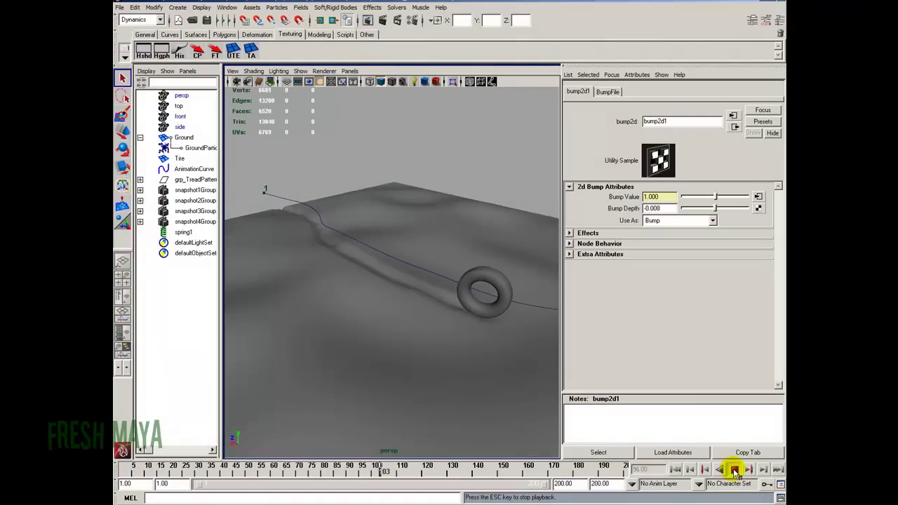
pyautogui.click(733, 470)
pyautogui.click(369, 20)
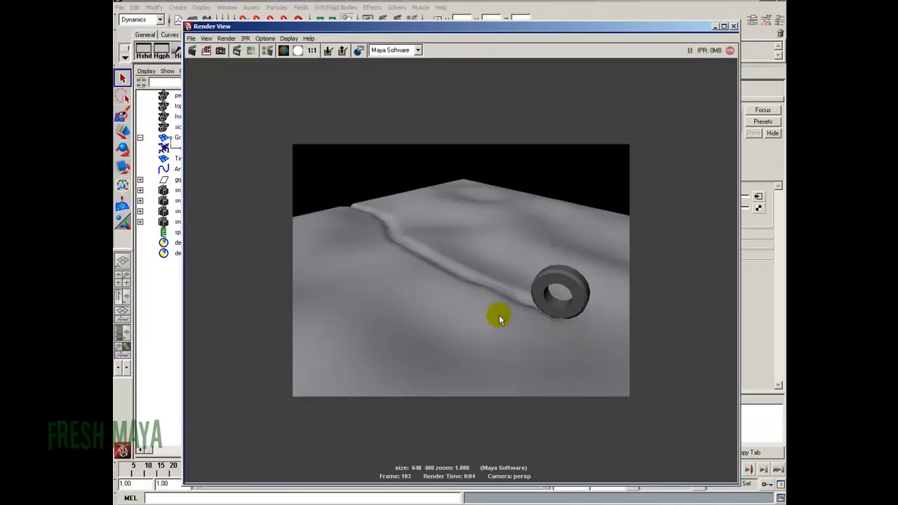
pyautogui.click(734, 26)
pyautogui.keyDown('alt'); pyautogui.moveTo(456, 312); pyautogui.dragTo(461, 261); pyautogui.keyUp('alt')
# Orbit around the tire track on the wavy ground and select the tire to load TireShape.
pyautogui.keyDown('alt'); pyautogui.moveTo(412, 284); pyautogui.dragTo(363, 311); pyautogui.keyUp('alt')
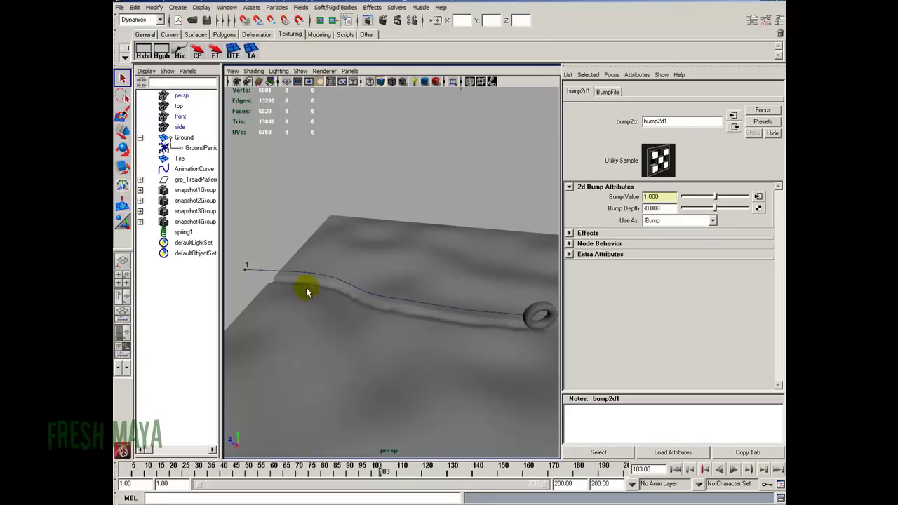
pyautogui.keyDown('alt'); pyautogui.moveTo(482, 317); pyautogui.dragTo(432, 317); pyautogui.keyUp('alt')
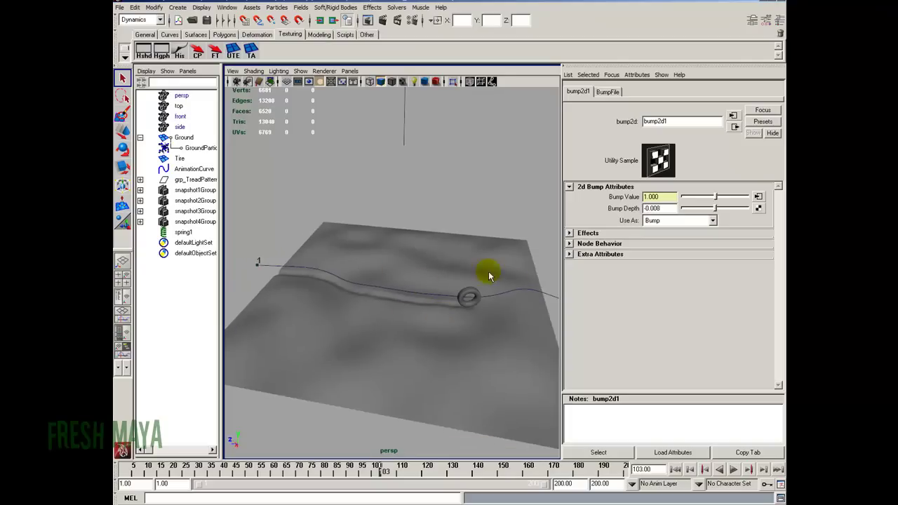
pyautogui.keyDown('alt'); pyautogui.moveTo(331, 337); pyautogui.dragTo(375, 332); pyautogui.keyUp('alt')
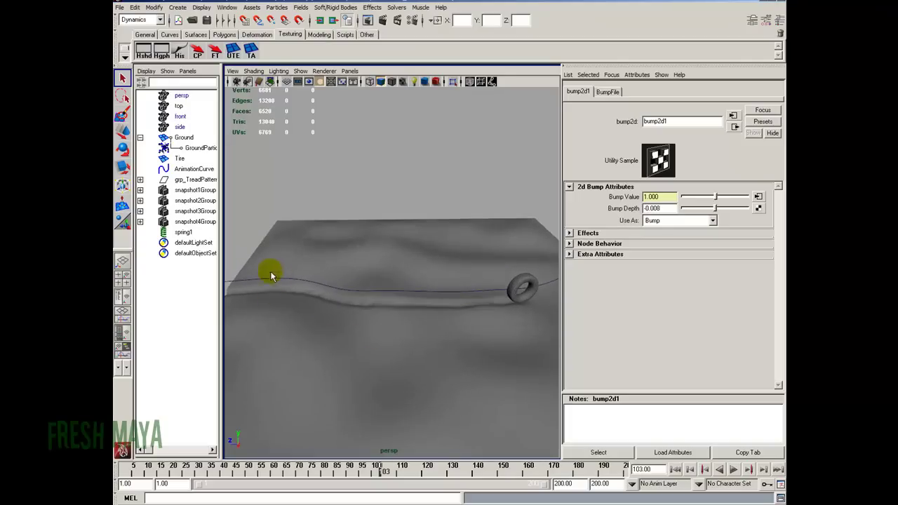
pyautogui.keyDown('alt'); pyautogui.moveTo(331, 301); pyautogui.dragTo(363, 286); pyautogui.keyUp('alt')
pyautogui.click(410, 293)
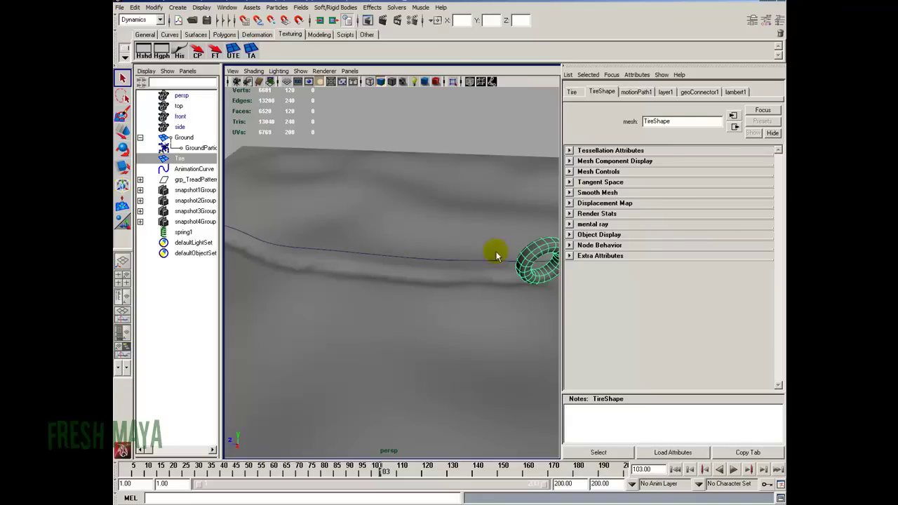
pyautogui.keyDown('alt'); pyautogui.moveTo(491, 251); pyautogui.dragTo(367, 239); pyautogui.keyUp('alt')
pyautogui.click(366, 239)
pyautogui.keyDown('alt'); pyautogui.moveTo(364, 274); pyautogui.dragTo(374, 245); pyautogui.keyUp('alt')
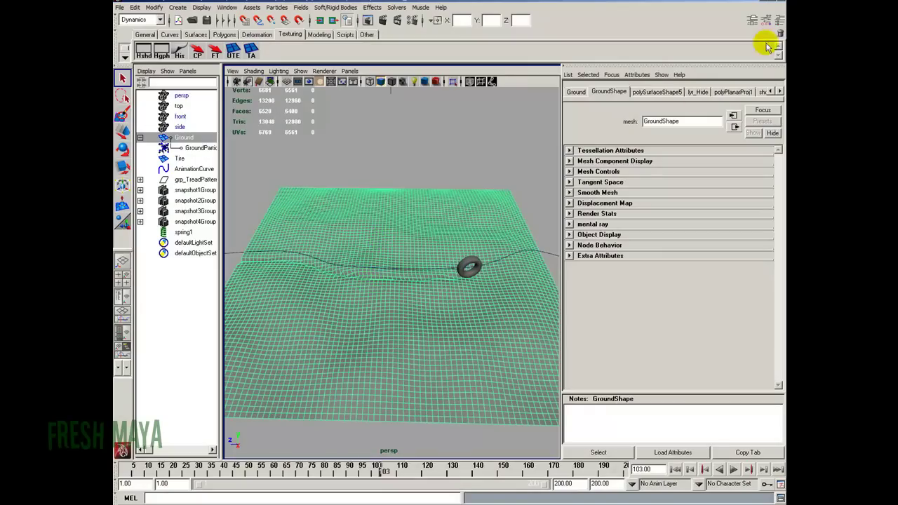
pyautogui.click(777, 19)
pyautogui.keyDown('alt'); pyautogui.moveTo(459, 263); pyautogui.dragTo(346, 218); pyautogui.keyUp('alt')
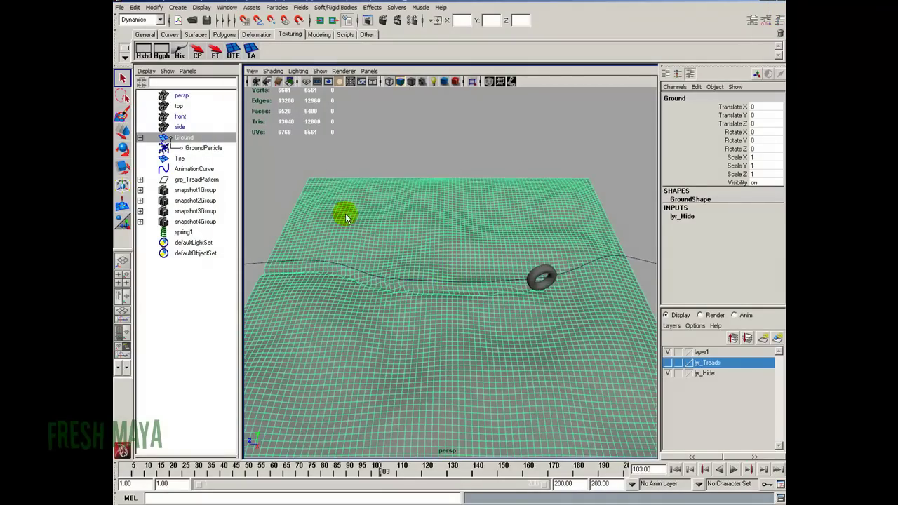
pyautogui.click(423, 217)
pyautogui.click(441, 206)
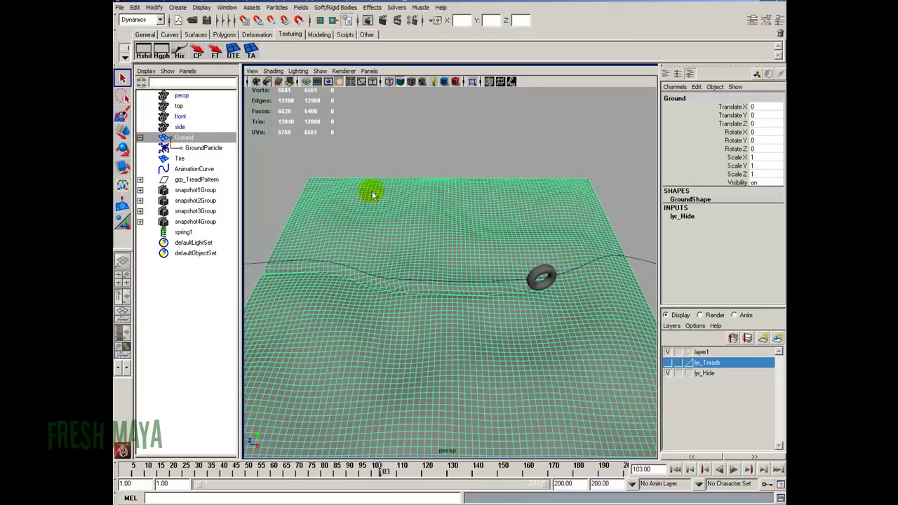
pyautogui.keyDown('alt'); pyautogui.moveTo(468, 222); pyautogui.dragTo(507, 256); pyautogui.keyUp('alt')
pyautogui.keyDown('alt'); pyautogui.moveTo(407, 282); pyautogui.dragTo(429, 331); pyautogui.keyUp('alt')
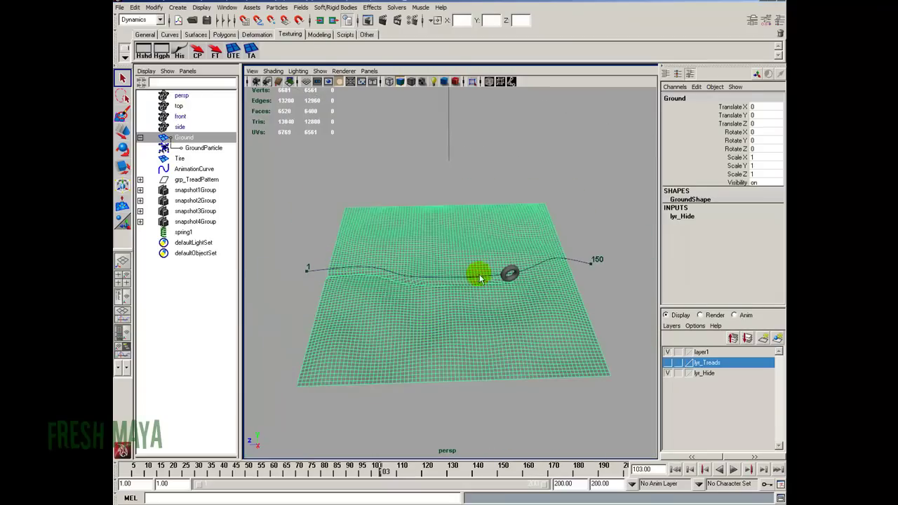
pyautogui.keyDown('alt'); pyautogui.moveTo(470, 279); pyautogui.dragTo(423, 188); pyautogui.keyUp('alt')
pyautogui.keyDown('alt'); pyautogui.moveTo(361, 260); pyautogui.dragTo(398, 253); pyautogui.keyUp('alt')
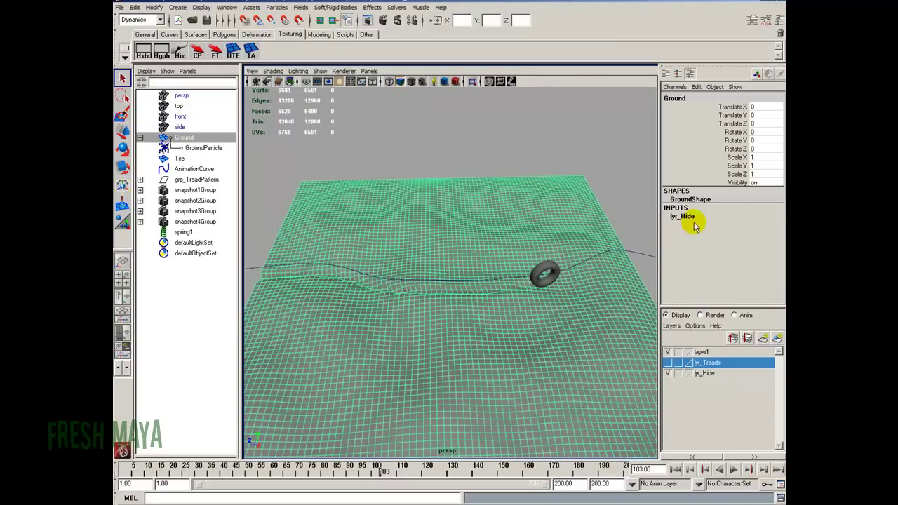
pyautogui.click(474, 152)
pyautogui.click(451, 215)
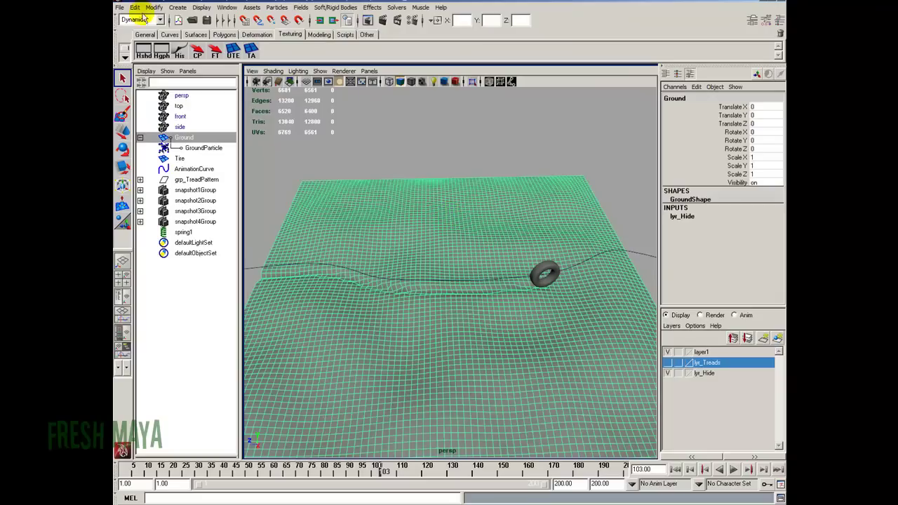
pyautogui.click(155, 7)
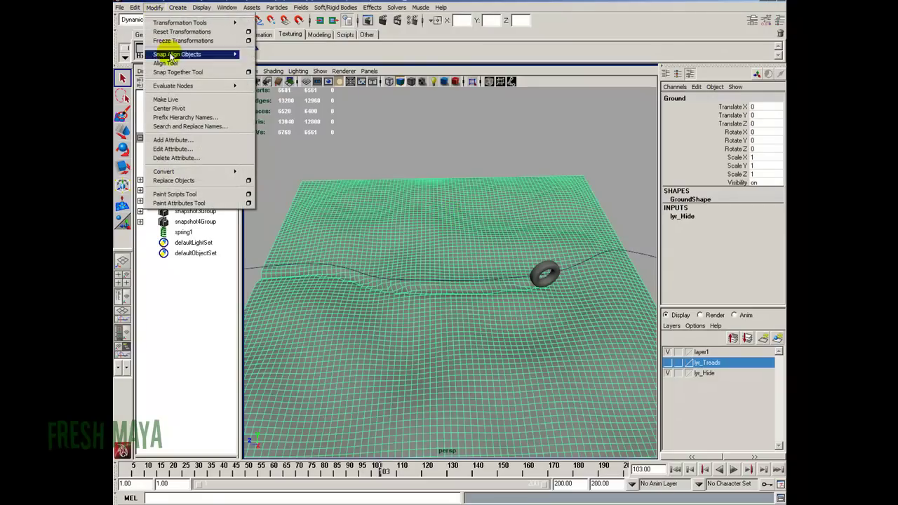
pyautogui.moveTo(177, 7)
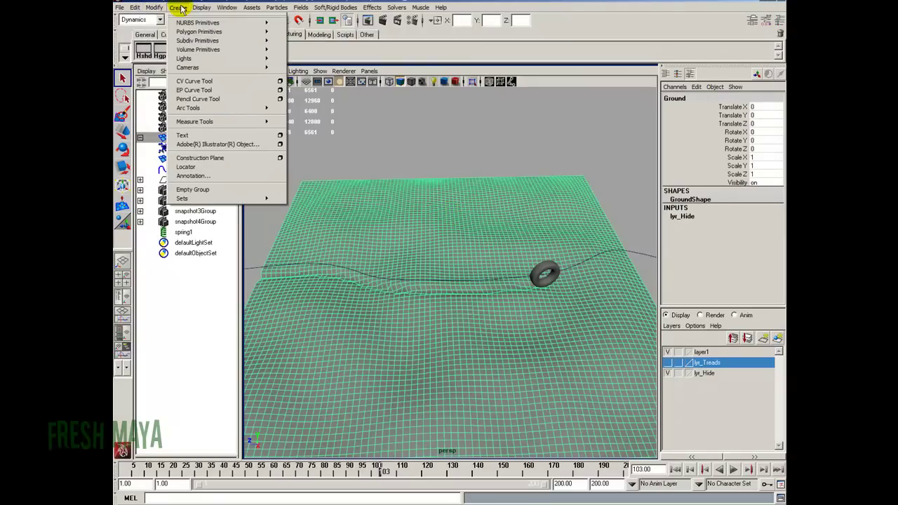
pyautogui.moveTo(237, 121)
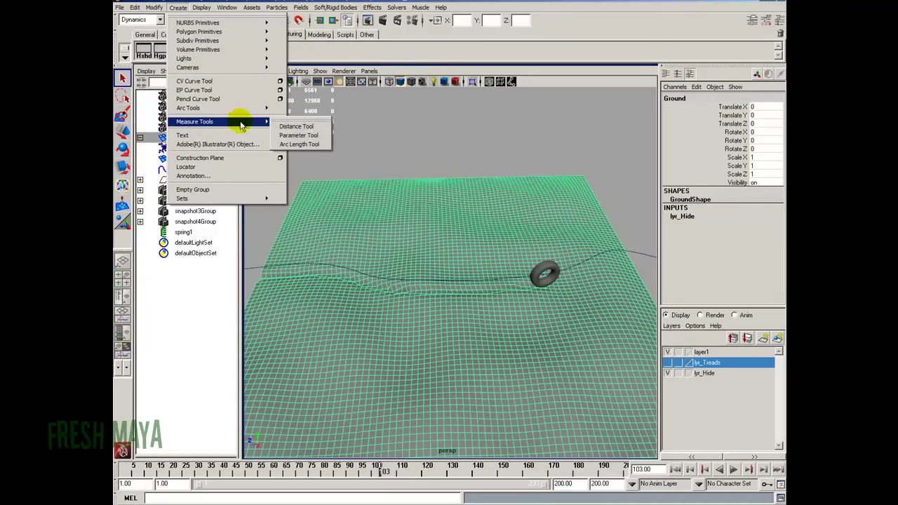
pyautogui.click(302, 127)
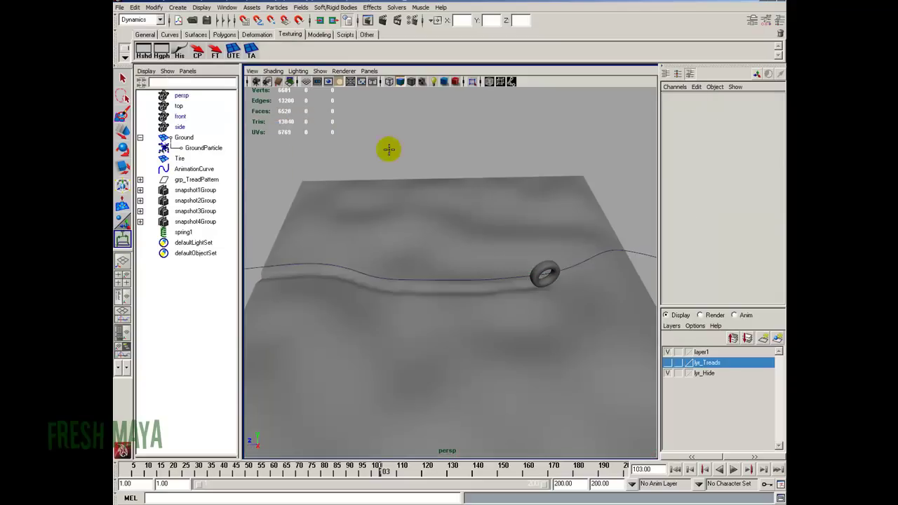
pyautogui.click(302, 177)
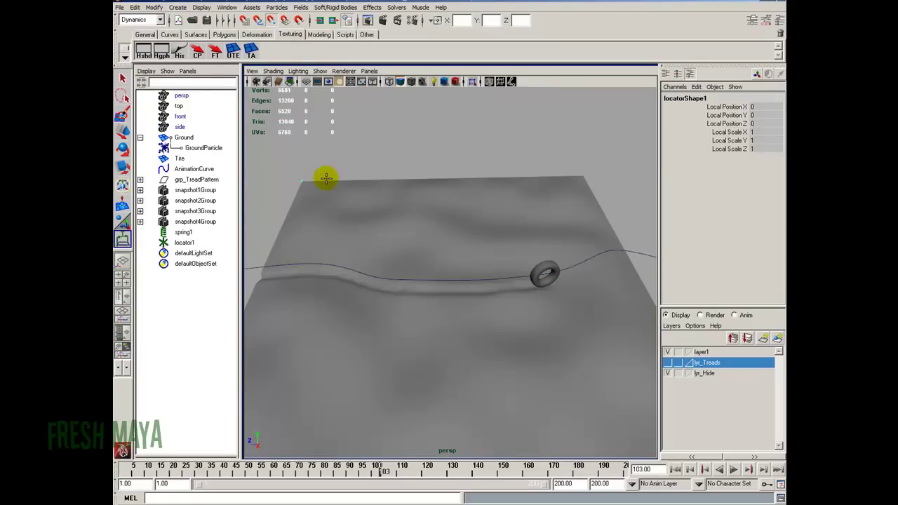
pyautogui.click(583, 173)
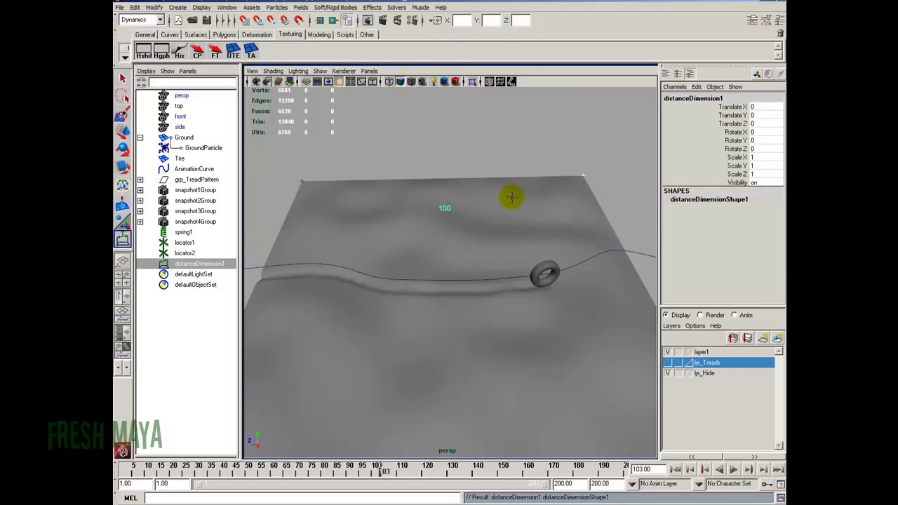
pyautogui.hotkey('ctrl', 'z')
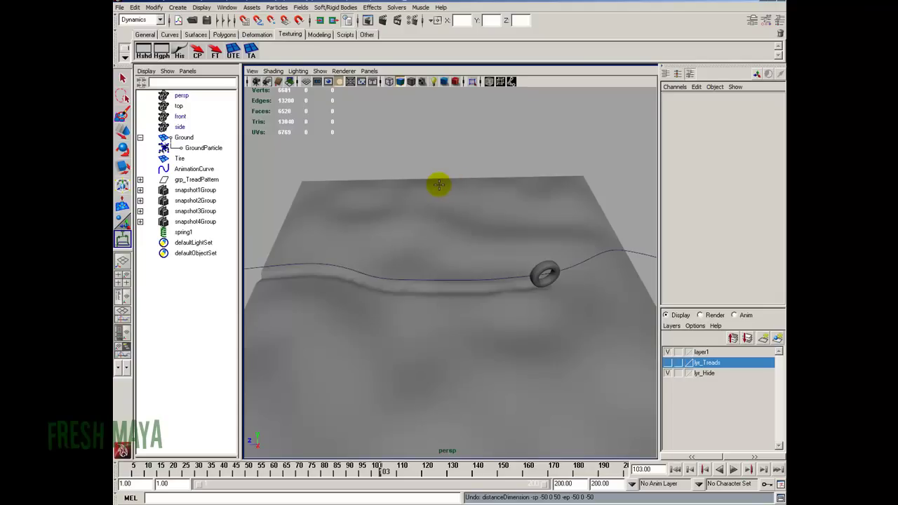
pyautogui.hotkey('ctrl', 'z')
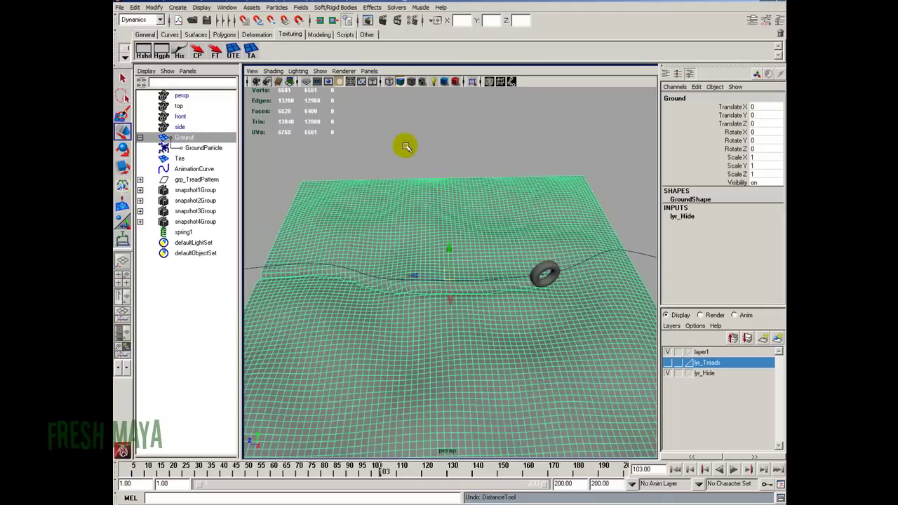
# Zoom in on the tire and select it to read its 3.885 × 2.301 × 3.885 scale.
pyautogui.click(406, 146)
pyautogui.keyDown('alt'); pyautogui.moveTo(458, 236); pyautogui.dragTo(459, 251); pyautogui.keyUp('alt')
pyautogui.click(548, 254)
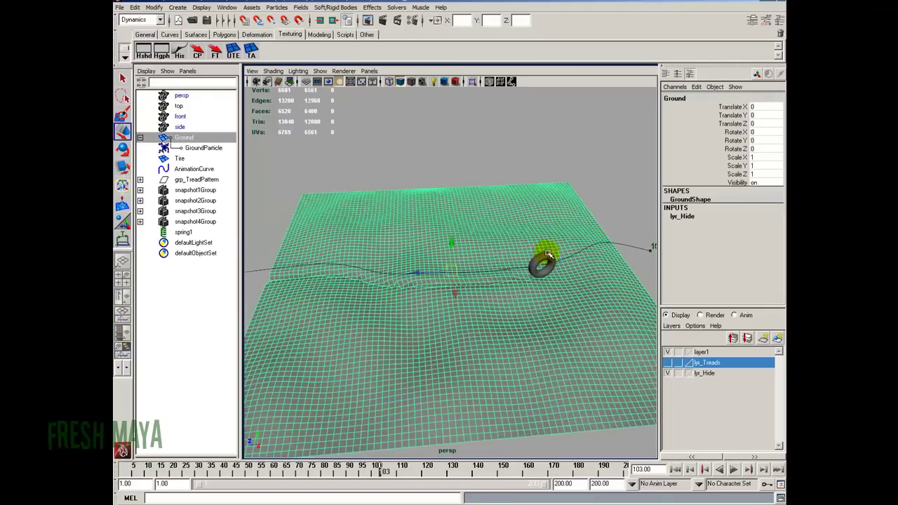
pyautogui.keyDown('alt'); pyautogui.moveTo(548, 254); pyautogui.dragTo(557, 262, button='right'); pyautogui.keyUp('alt')
pyautogui.keyDown('alt'); pyautogui.moveTo(601, 240); pyautogui.dragTo(491, 234, button='right'); pyautogui.keyUp('alt')
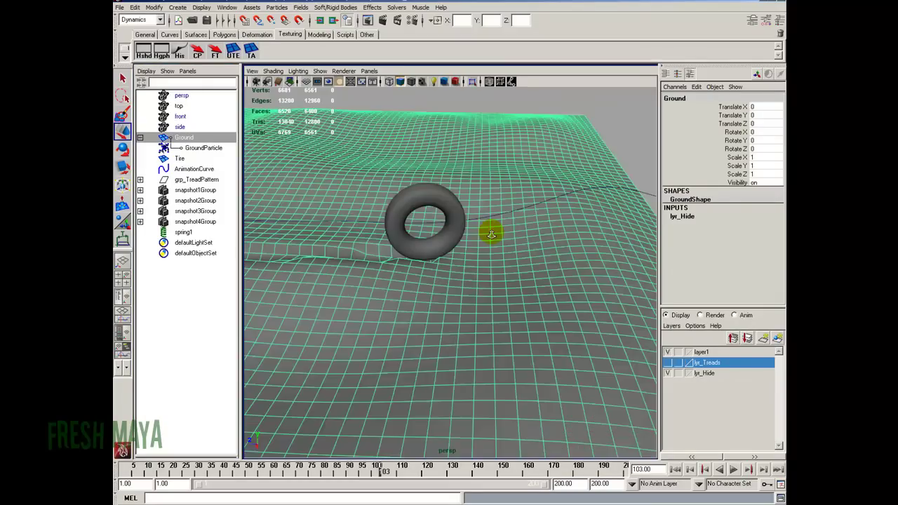
pyautogui.click(445, 202)
pyautogui.keyDown('alt'); pyautogui.moveTo(444, 202); pyautogui.dragTo(393, 232, button='right'); pyautogui.keyUp('alt')
pyautogui.keyDown('alt'); pyautogui.moveTo(393, 232); pyautogui.dragTo(405, 170); pyautogui.keyUp('alt')
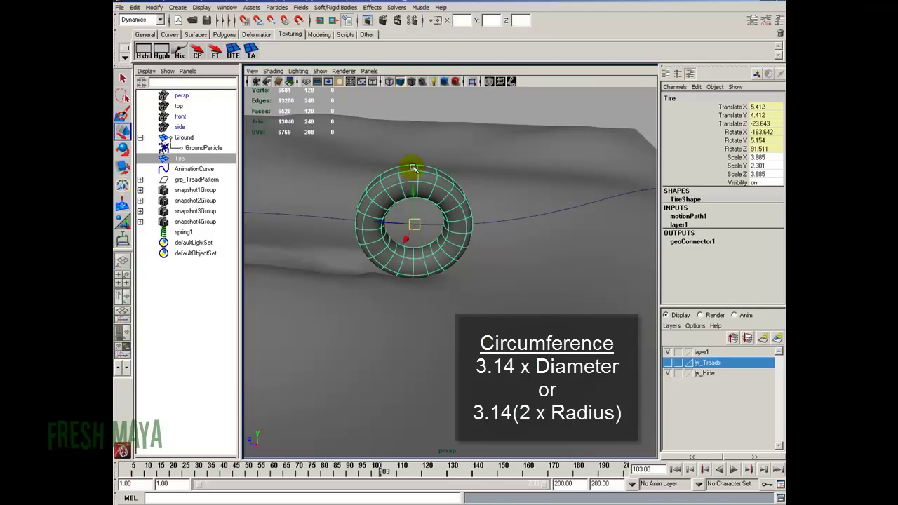
pyautogui.keyDown('alt'); pyautogui.moveTo(411, 167); pyautogui.dragTo(421, 197); pyautogui.keyUp('alt')
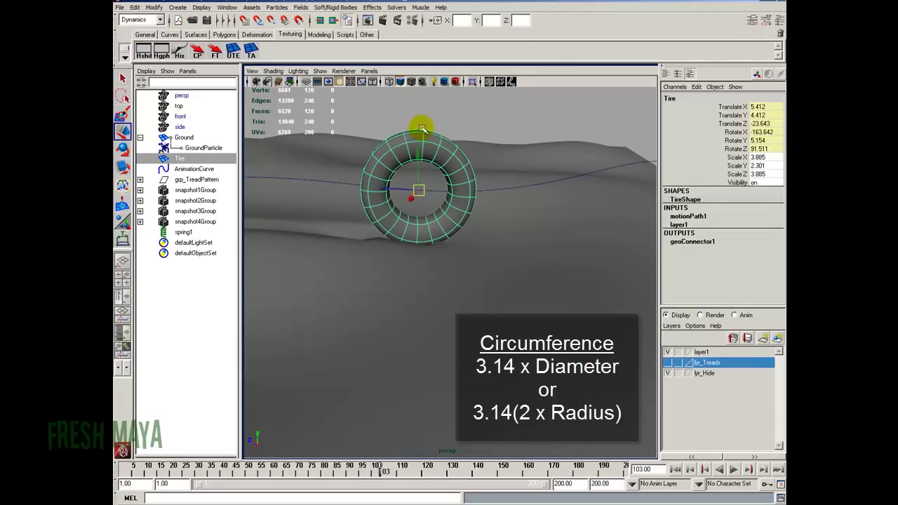
pyautogui.keyDown('alt'); pyautogui.moveTo(425, 178); pyautogui.dragTo(407, 234); pyautogui.keyUp('alt')
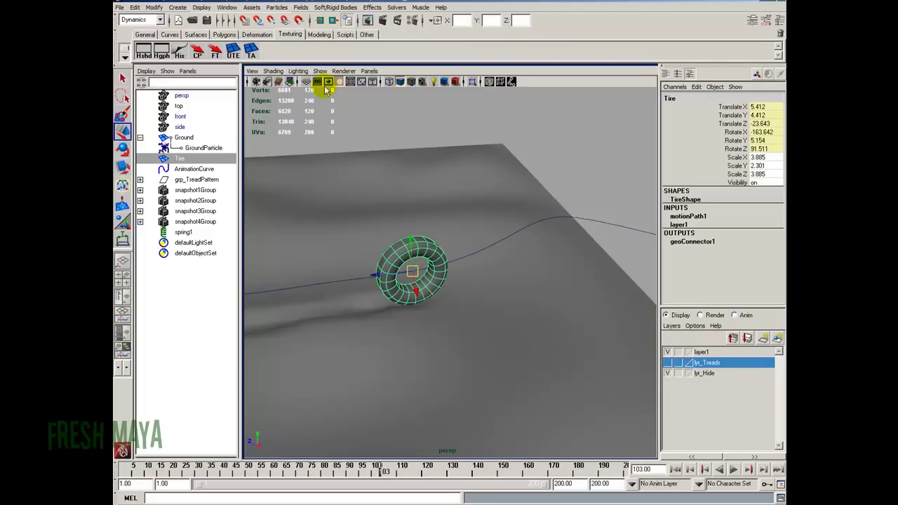
pyautogui.click(161, 19)
pyautogui.click(161, 20)
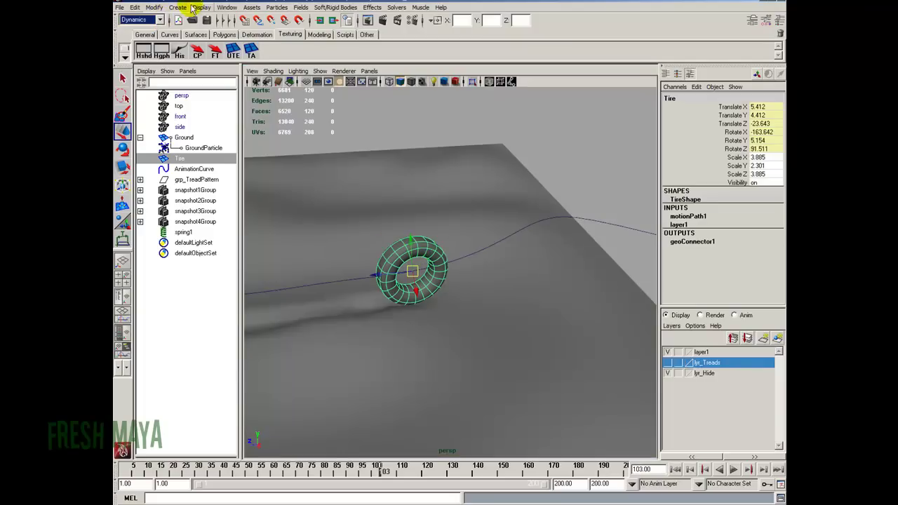
pyautogui.click(177, 7)
pyautogui.moveTo(210, 32)
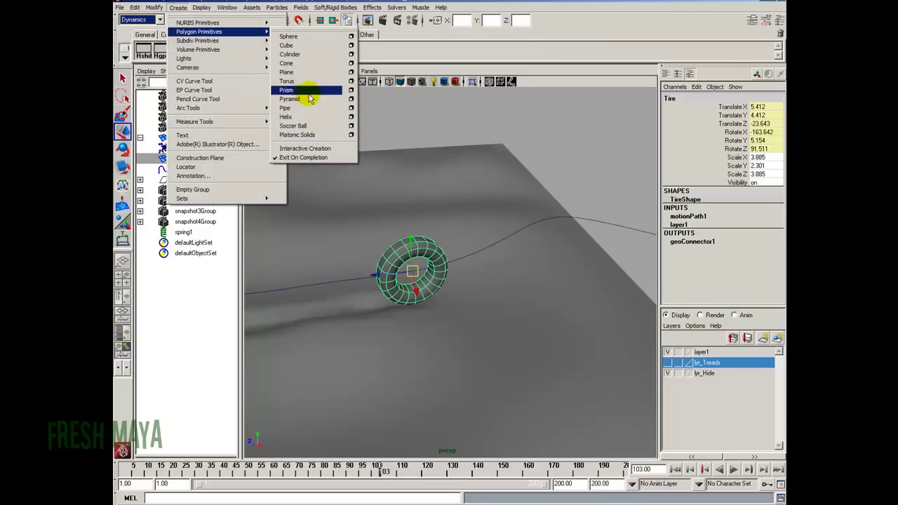
pyautogui.click(351, 108)
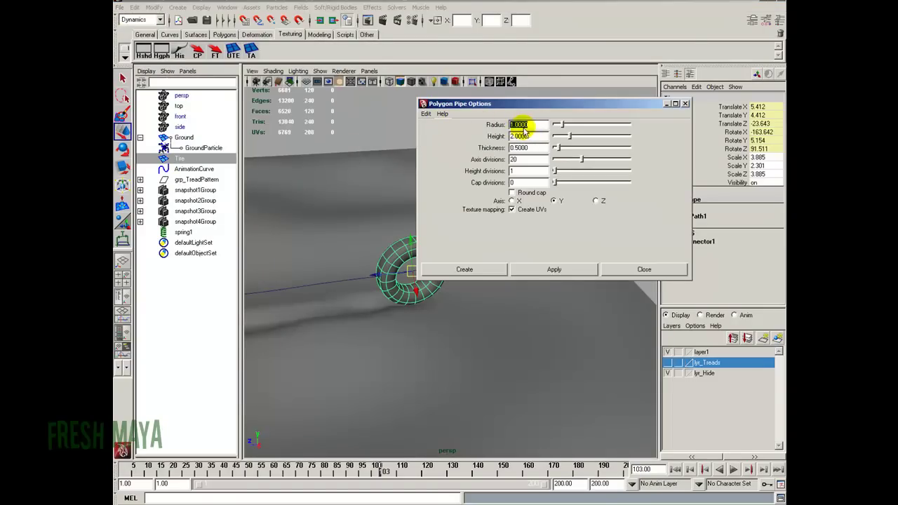
pyautogui.moveTo(531, 125); pyautogui.dragTo(497, 127)
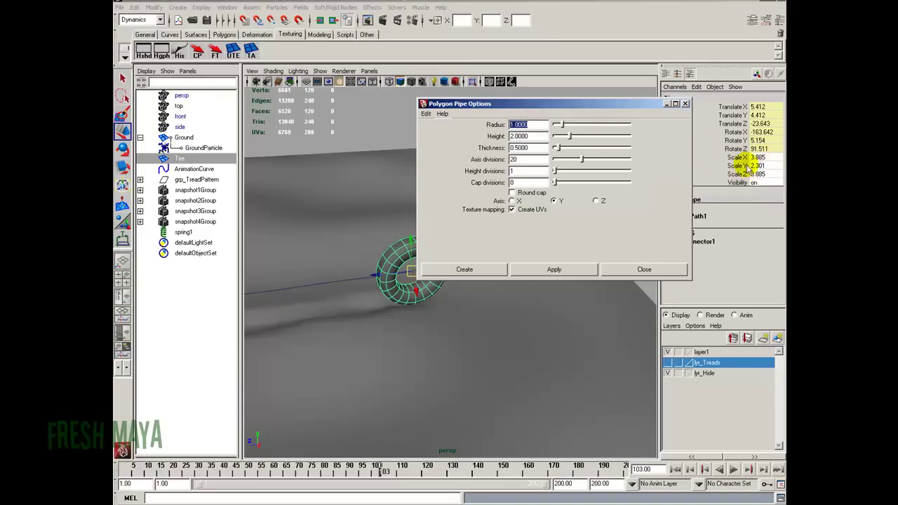
pyautogui.click(685, 103)
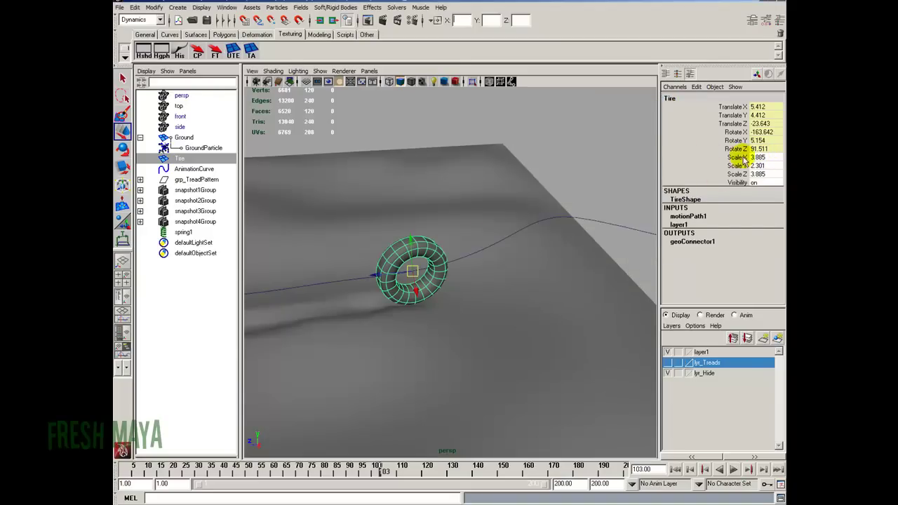
pyautogui.doubleClick(759, 158)
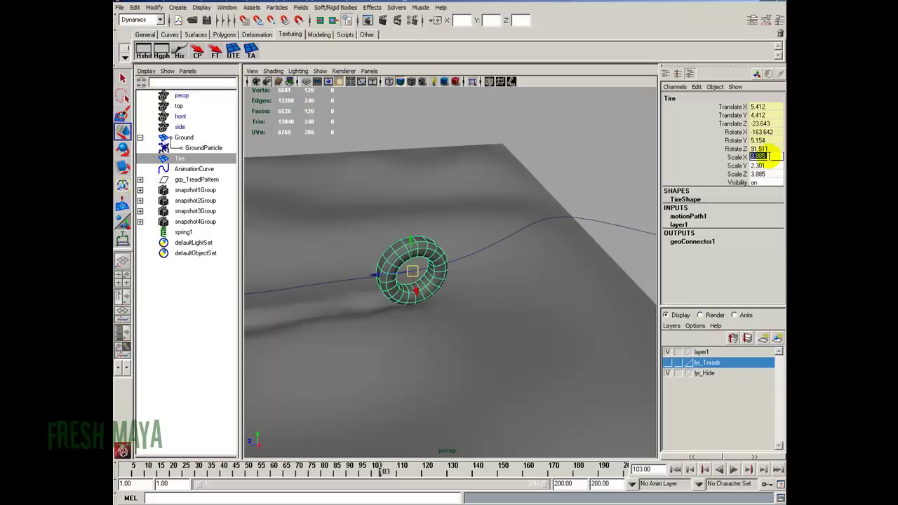
pyautogui.keyDown('alt'); pyautogui.moveTo(470, 307); pyautogui.dragTo(569, 311); pyautogui.keyUp('alt')
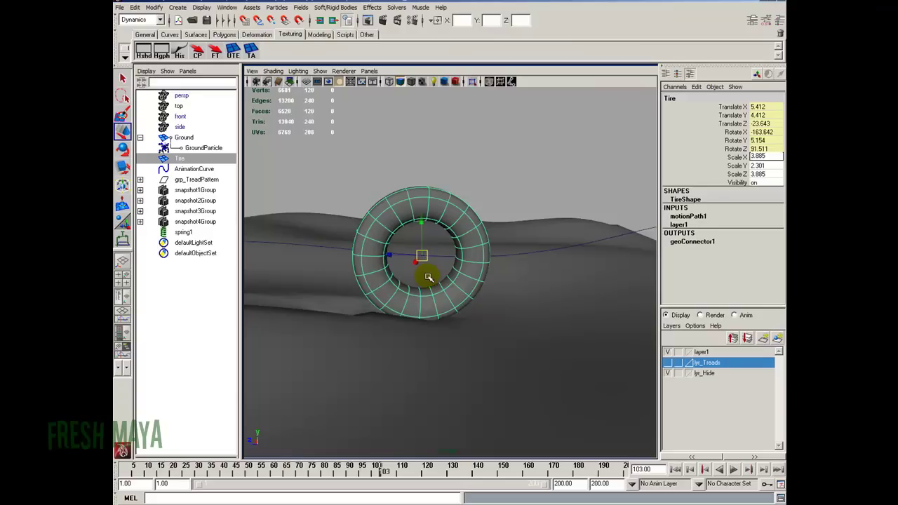
pyautogui.keyDown('alt'); pyautogui.moveTo(421, 237); pyautogui.dragTo(425, 260, button='right'); pyautogui.keyUp('alt')
pyautogui.keyDown('alt'); pyautogui.moveTo(425, 260); pyautogui.dragTo(470, 281, button='middle'); pyautogui.keyUp('alt')
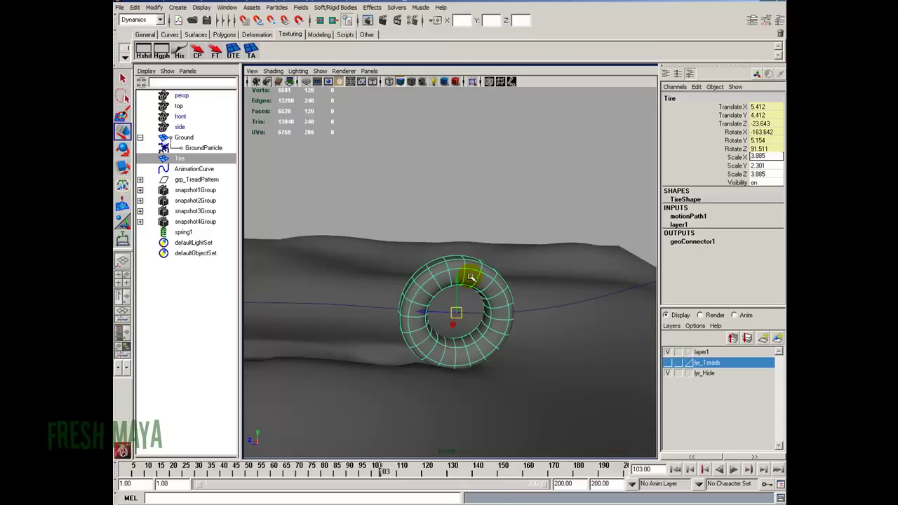
pyautogui.keyDown('alt'); pyautogui.moveTo(426, 306); pyautogui.dragTo(386, 297); pyautogui.keyUp('alt')
pyautogui.click(426, 330)
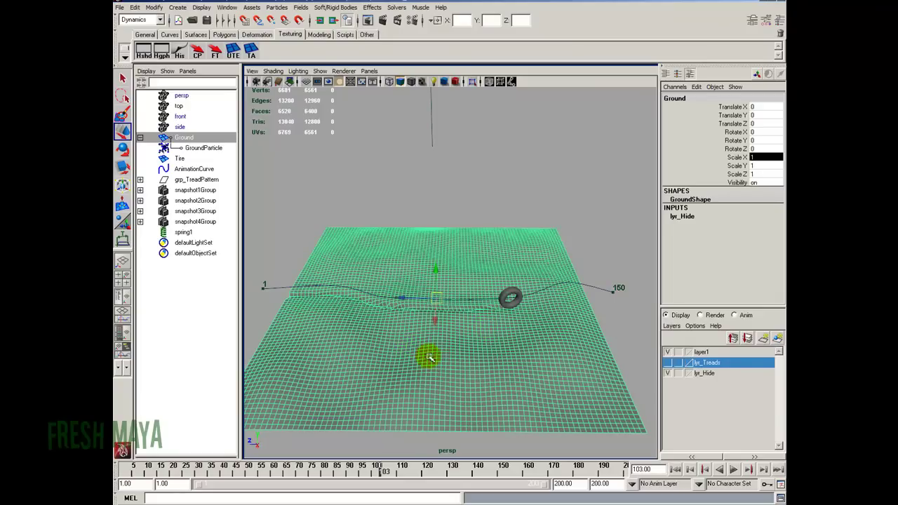
# Orbit and zoom the view to survey the whole ground and the tire's path.
pyautogui.keyDown('alt'); pyautogui.moveTo(429, 357); pyautogui.dragTo(502, 320); pyautogui.keyUp('alt')
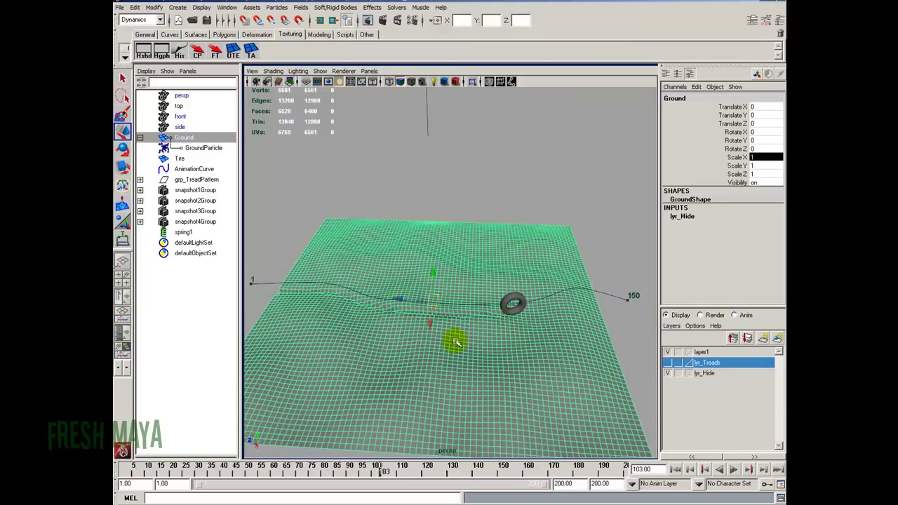
pyautogui.keyDown('alt'); pyautogui.moveTo(456, 341); pyautogui.dragTo(427, 341, button='right'); pyautogui.keyUp('alt')
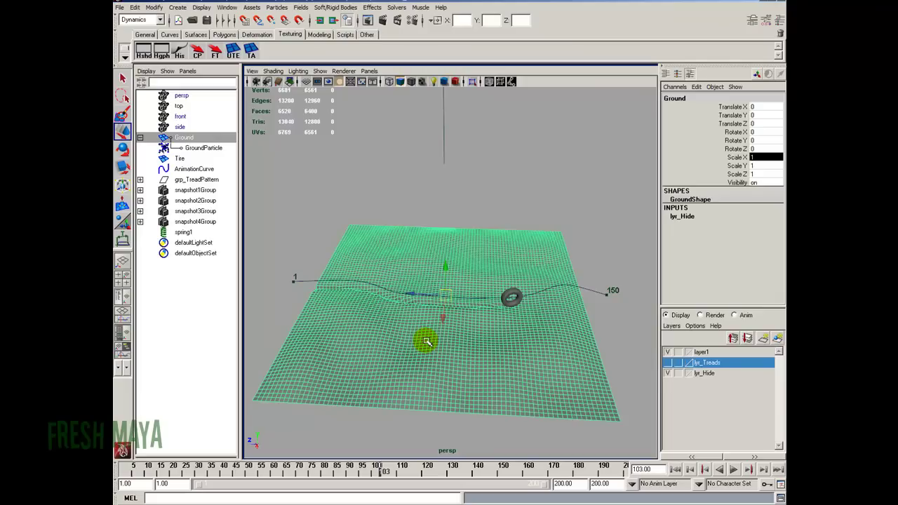
pyautogui.keyDown('alt'); pyautogui.moveTo(374, 353); pyautogui.dragTo(449, 349, button='right'); pyautogui.keyUp('alt')
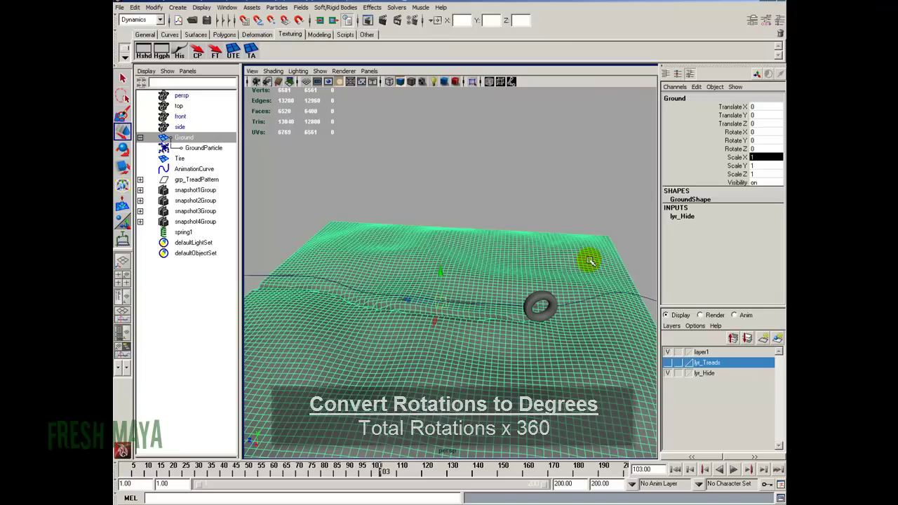
# Rewind to frame 1, select the tire and expand motionPath1's U Value and twist attributes.
pyautogui.click(675, 469)
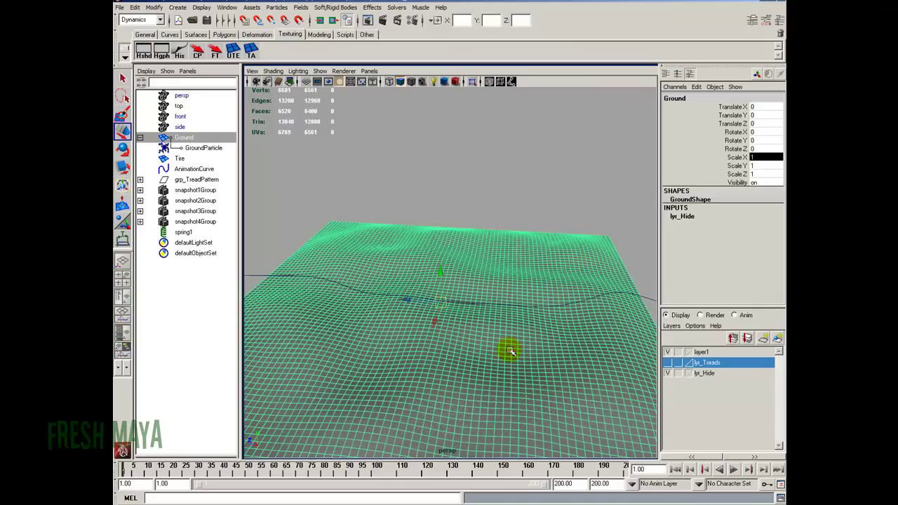
pyautogui.keyDown('alt'); pyautogui.moveTo(508, 351); pyautogui.dragTo(450, 334); pyautogui.keyUp('alt')
pyautogui.keyDown('alt'); pyautogui.moveTo(343, 315); pyautogui.dragTo(302, 309); pyautogui.keyUp('alt')
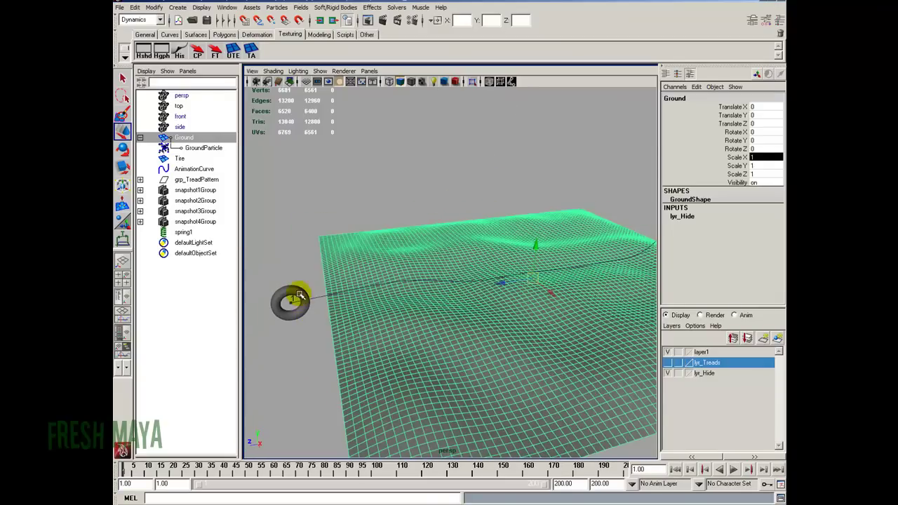
pyautogui.click(298, 307)
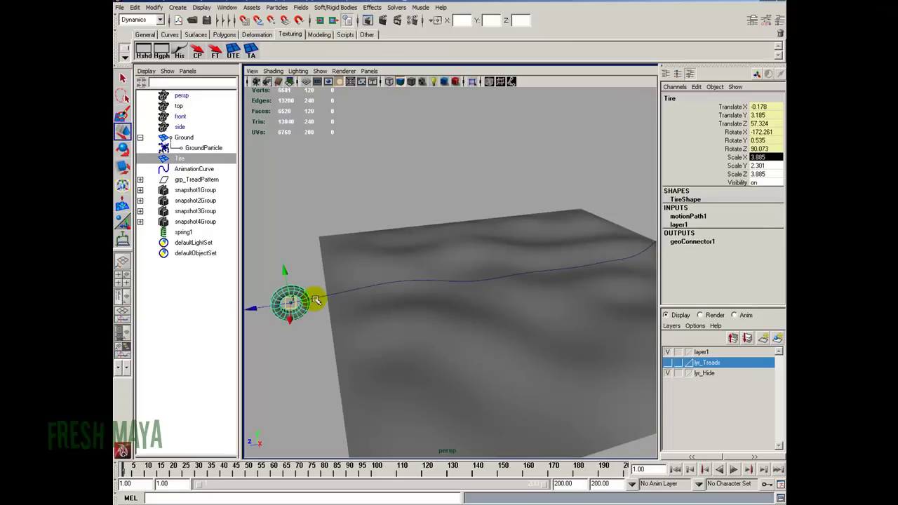
pyautogui.click(691, 218)
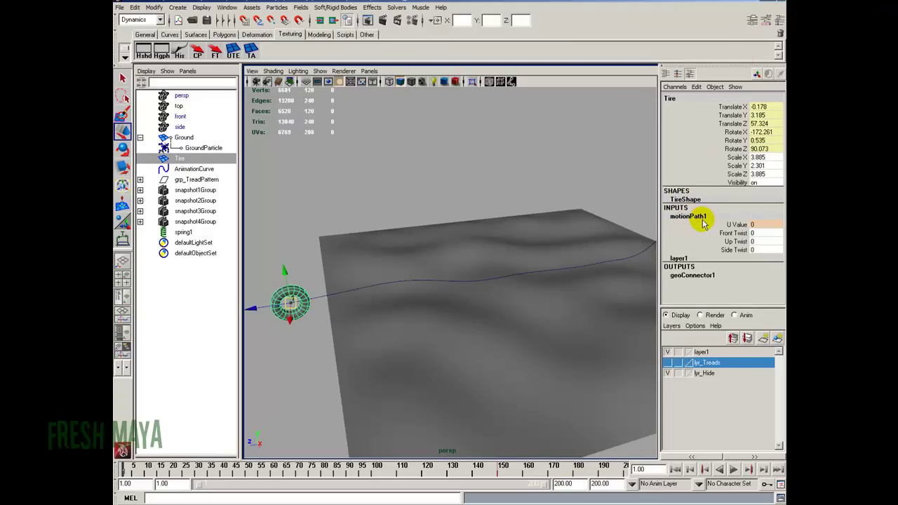
pyautogui.keyDown('alt'); pyautogui.moveTo(382, 286); pyautogui.dragTo(714, 254); pyautogui.keyUp('alt')
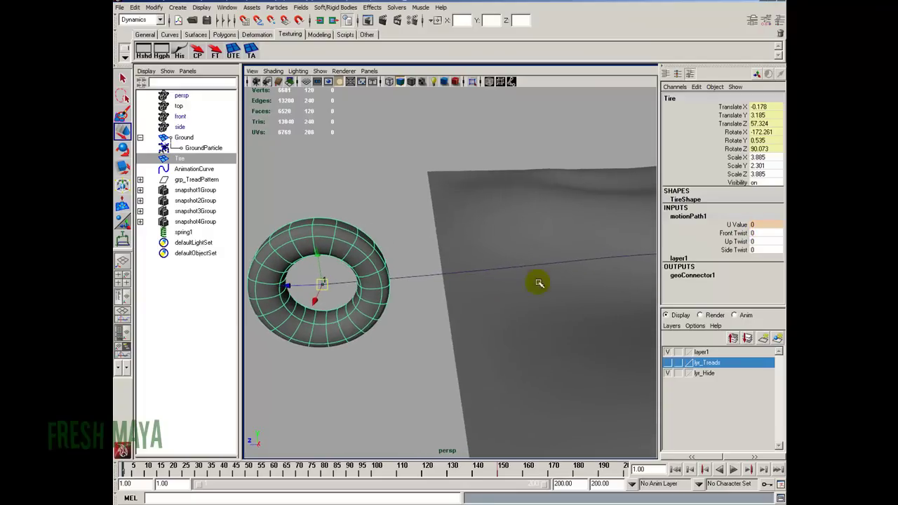
# Test Front, Up and Side Twist on the tire, then undo Side Twist back to 0.
pyautogui.click(734, 233)
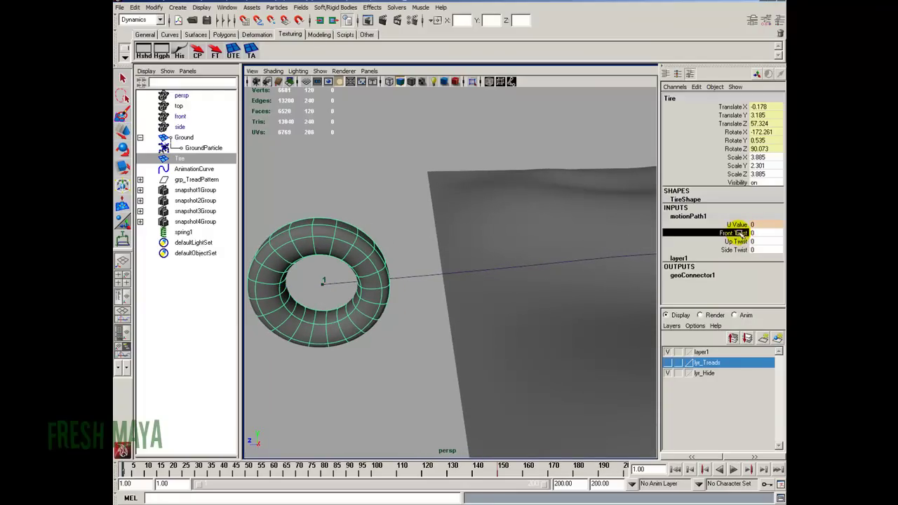
pyautogui.moveTo(532, 266); pyautogui.dragTo(550, 290, button='middle')
pyautogui.click(734, 242)
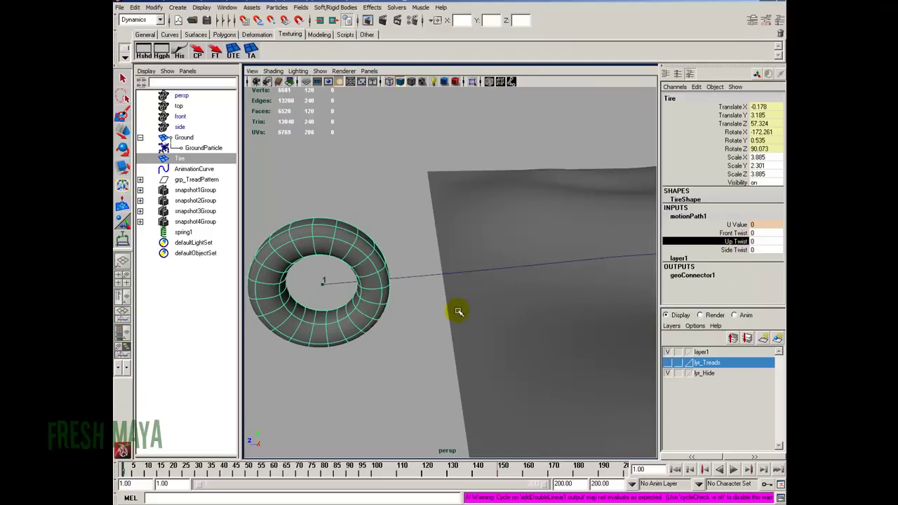
pyautogui.moveTo(456, 311); pyautogui.dragTo(480, 317, button='middle')
pyautogui.click(734, 249)
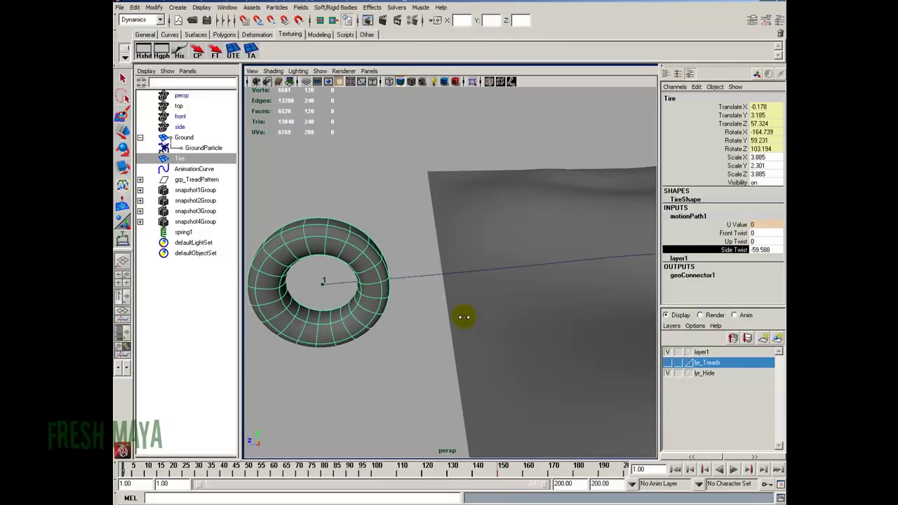
pyautogui.moveTo(464, 317); pyautogui.dragTo(427, 317, button='middle')
pyautogui.hotkey('ctrl', 'z')
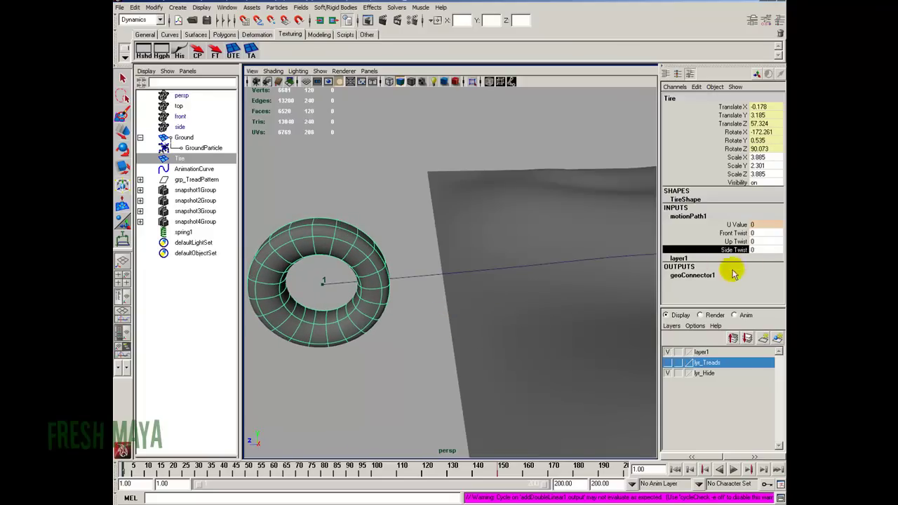
pyautogui.keyDown('alt'); pyautogui.moveTo(512, 402); pyautogui.dragTo(473, 375, button='right'); pyautogui.keyUp('alt')
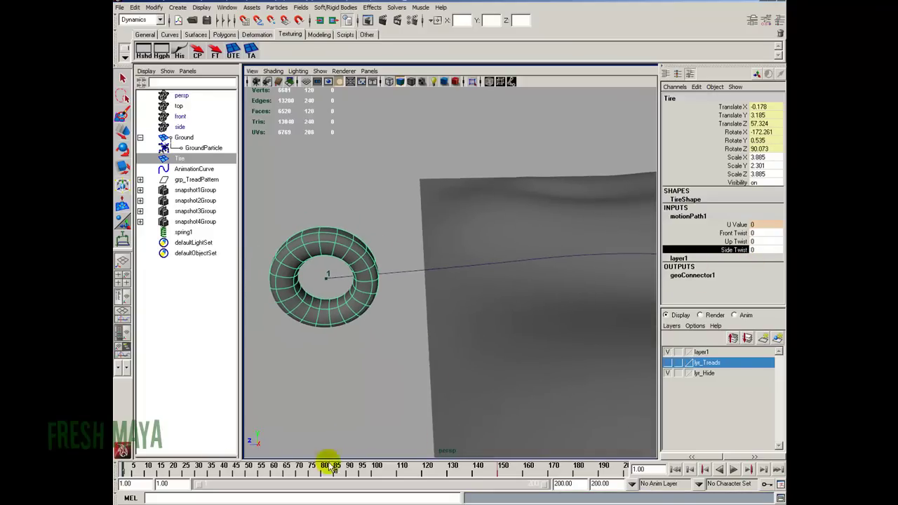
# At frame 10, key Side Twist at 0.
pyautogui.moveTo(123, 473); pyautogui.dragTo(146, 475)
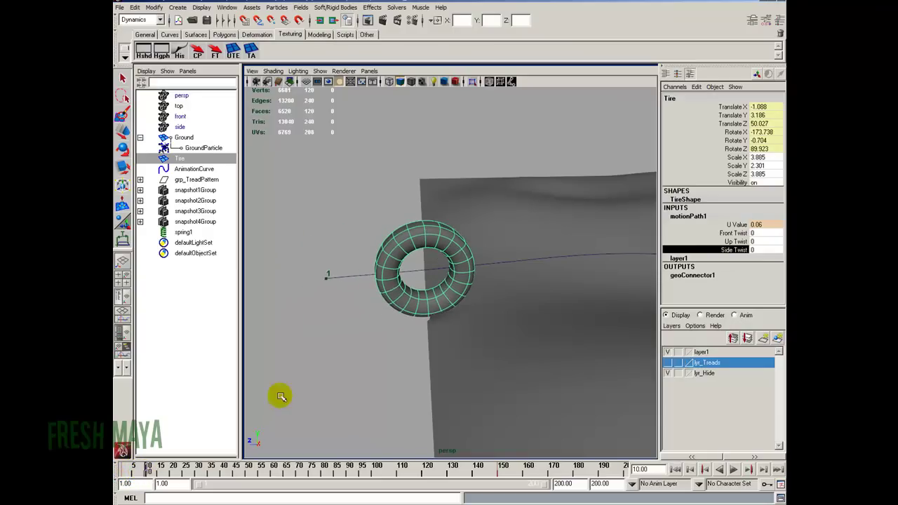
pyautogui.keyDown('alt'); pyautogui.moveTo(280, 395); pyautogui.dragTo(397, 313, button='right'); pyautogui.keyUp('alt')
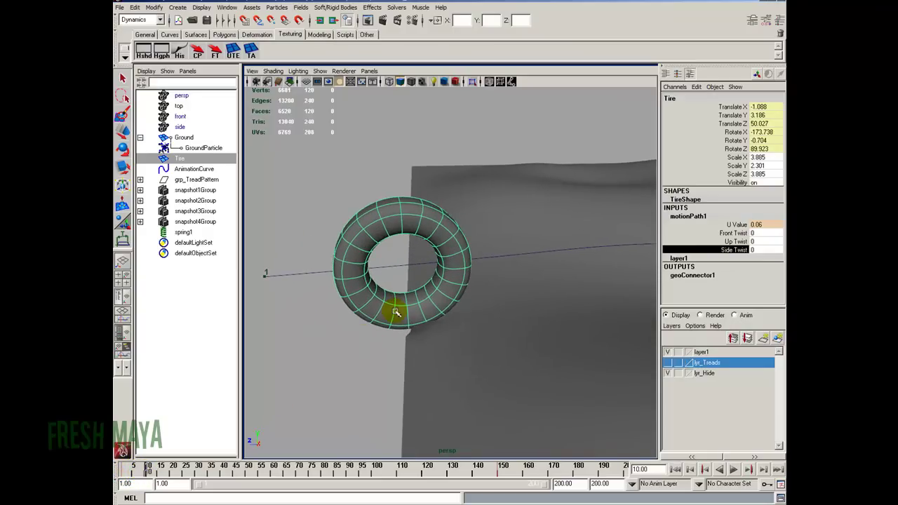
pyautogui.rightClick(740, 256)
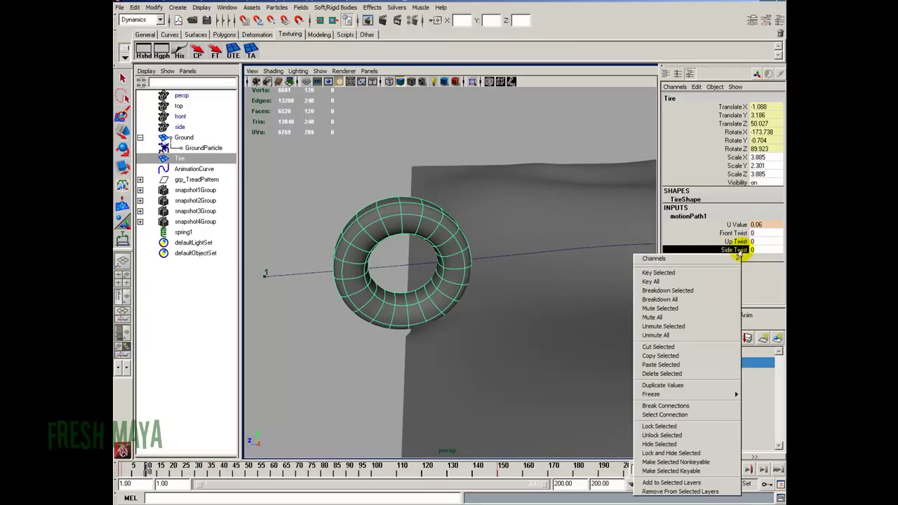
pyautogui.click(687, 274)
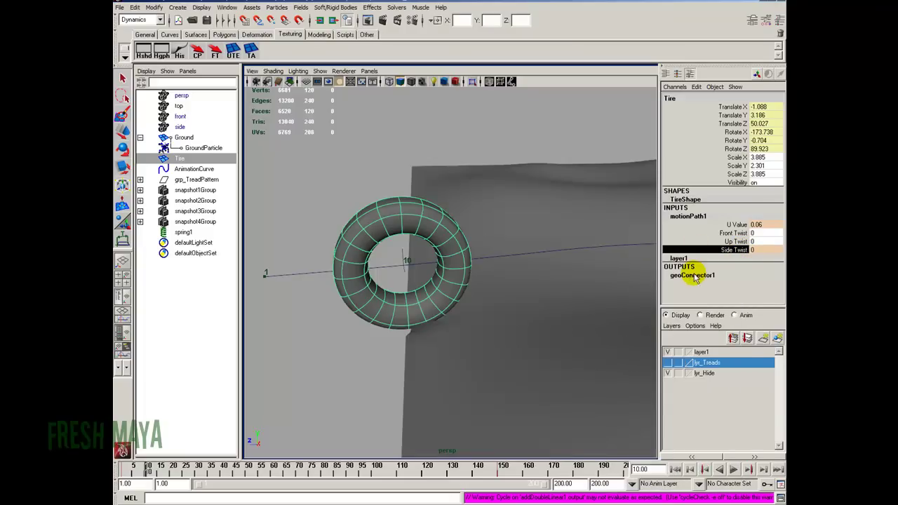
# Play the animation to check the tire's motion, stopping at frame 44.
pyautogui.keyDown('alt'); pyautogui.moveTo(493, 264); pyautogui.dragTo(411, 260, button='right'); pyautogui.keyUp('alt')
pyautogui.keyDown('alt'); pyautogui.moveTo(412, 260); pyautogui.dragTo(395, 257); pyautogui.keyUp('alt')
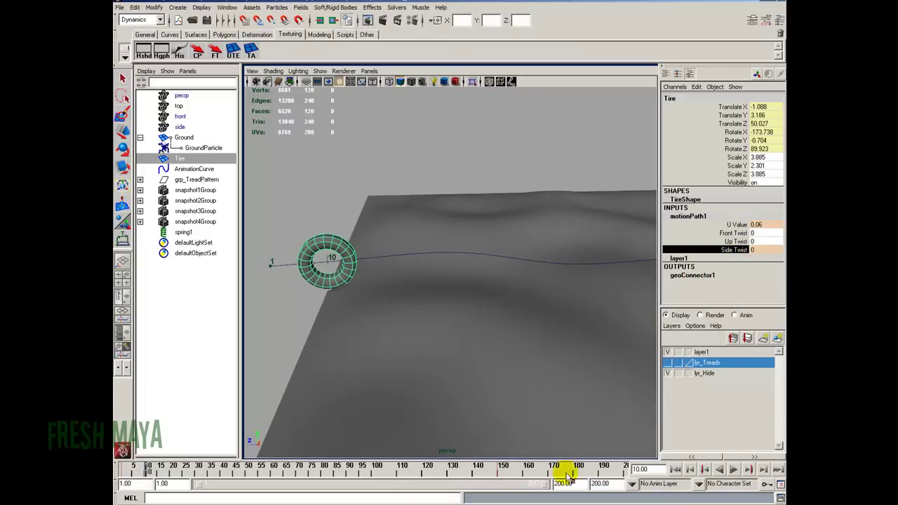
pyautogui.click(732, 470)
pyautogui.keyDown('alt'); pyautogui.moveTo(521, 320); pyautogui.dragTo(417, 315, button='right'); pyautogui.keyUp('alt')
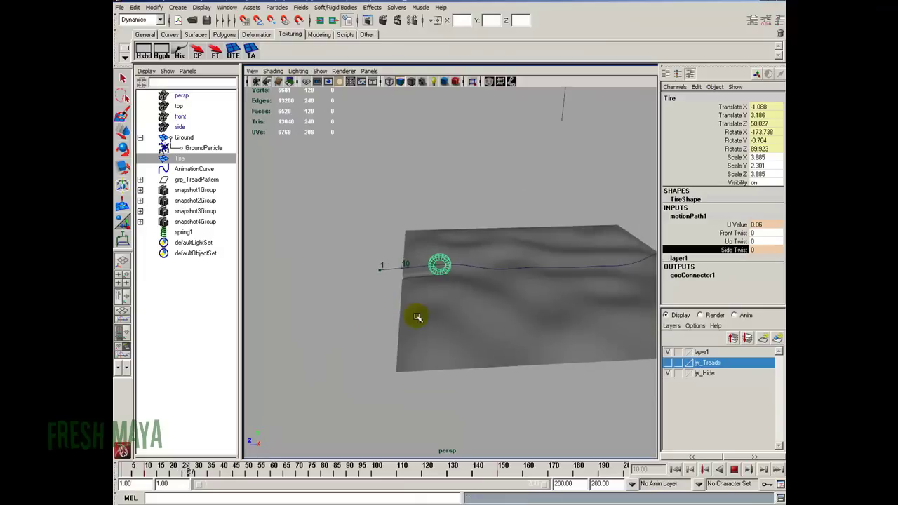
pyautogui.click(734, 470)
pyautogui.keyDown('alt'); pyautogui.moveTo(587, 306); pyautogui.dragTo(419, 352); pyautogui.keyUp('alt')
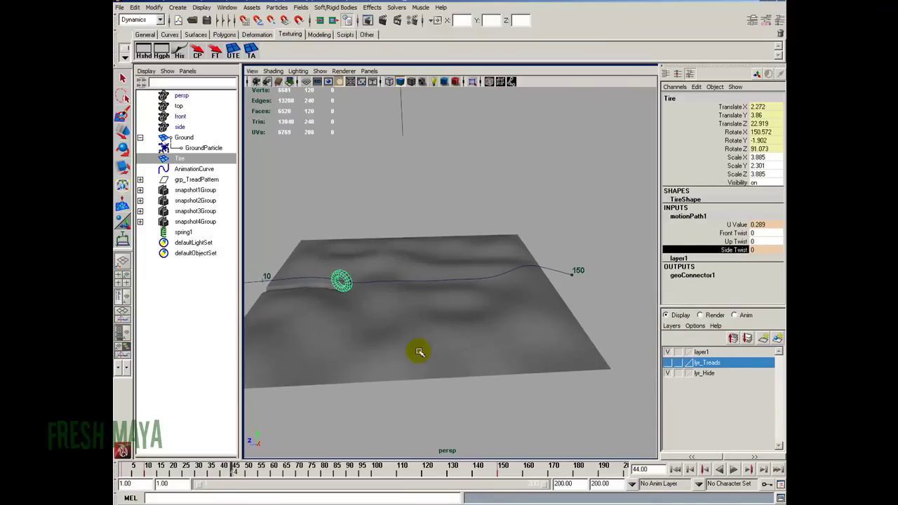
# At frame 137, set Side Twist to 1475.543 and key it.
pyautogui.moveTo(232, 474); pyautogui.dragTo(451, 475)
pyautogui.keyDown('alt'); pyautogui.moveTo(491, 407); pyautogui.dragTo(325, 238, button='right'); pyautogui.keyUp('alt')
pyautogui.keyDown('alt'); pyautogui.moveTo(367, 452); pyautogui.dragTo(477, 466, button='right'); pyautogui.keyUp('alt')
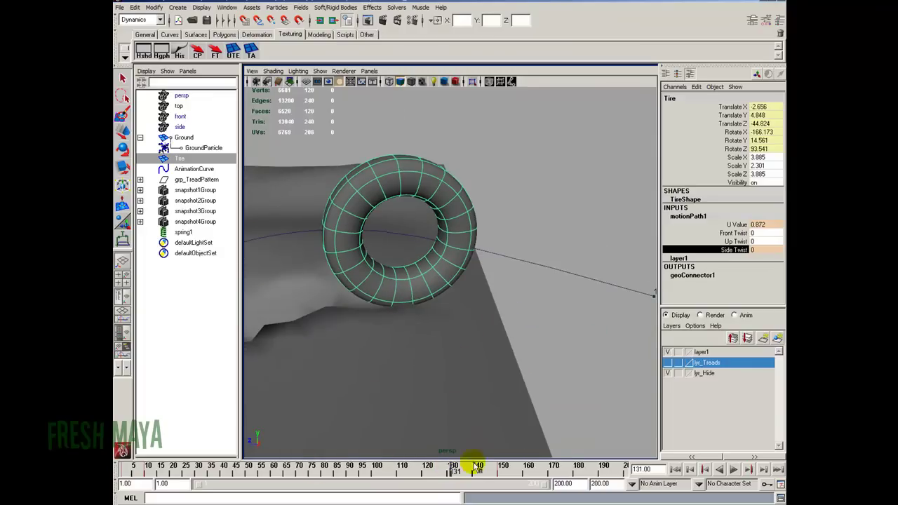
pyautogui.moveTo(452, 471); pyautogui.dragTo(470, 470)
pyautogui.keyDown('alt'); pyautogui.moveTo(575, 346); pyautogui.dragTo(511, 367); pyautogui.keyUp('alt')
pyautogui.click(754, 249)
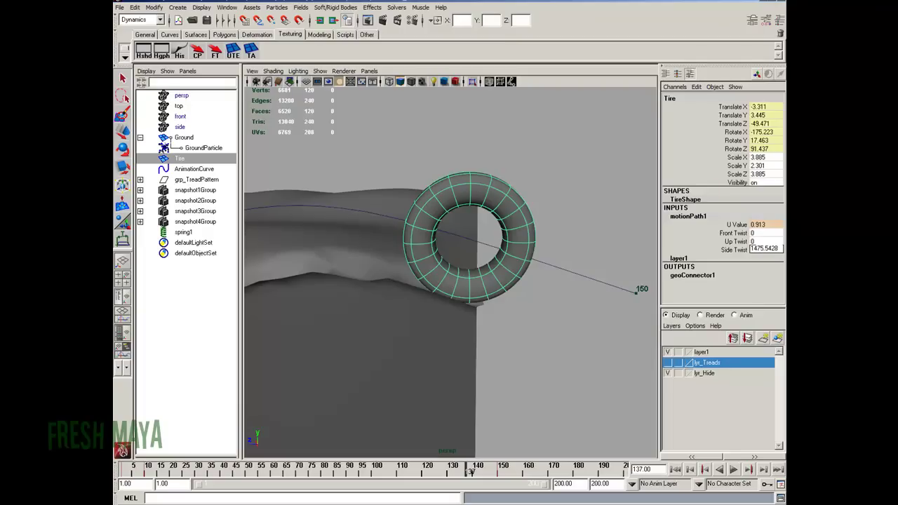
pyautogui.press('Return')
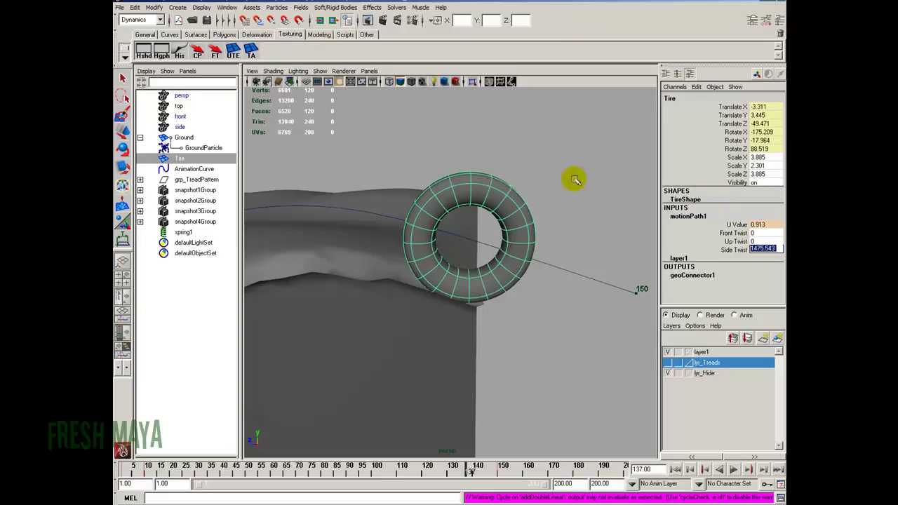
pyautogui.click(744, 254)
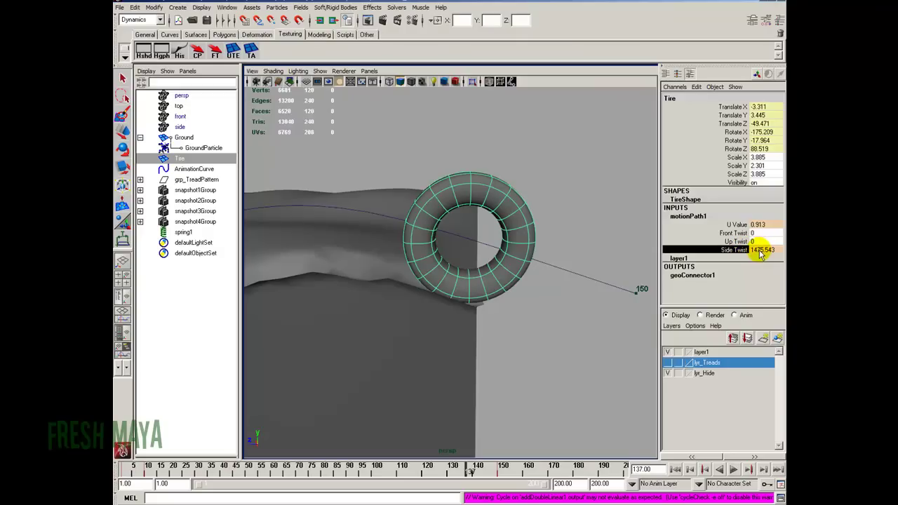
pyautogui.rightClick(733, 253)
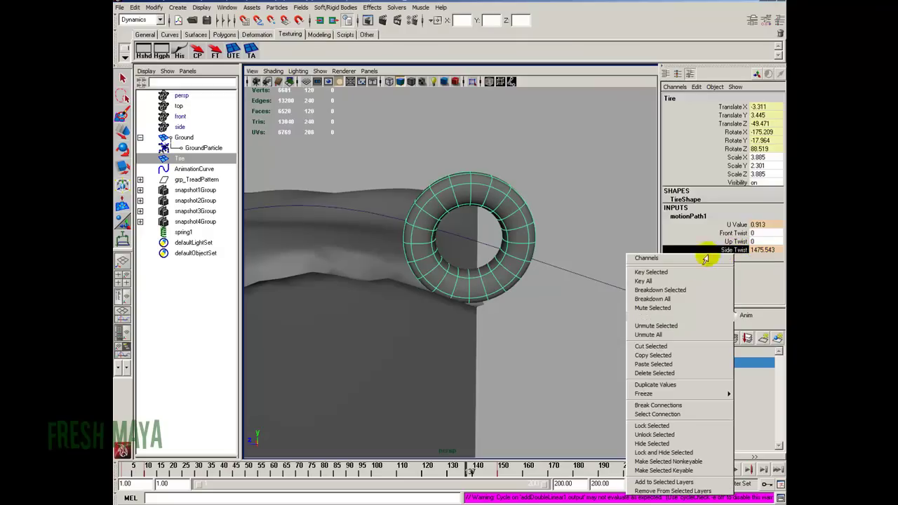
pyautogui.click(673, 272)
# Return to frame 1, reselect the tire and bring up its Assign New Material choices.
pyautogui.click(675, 469)
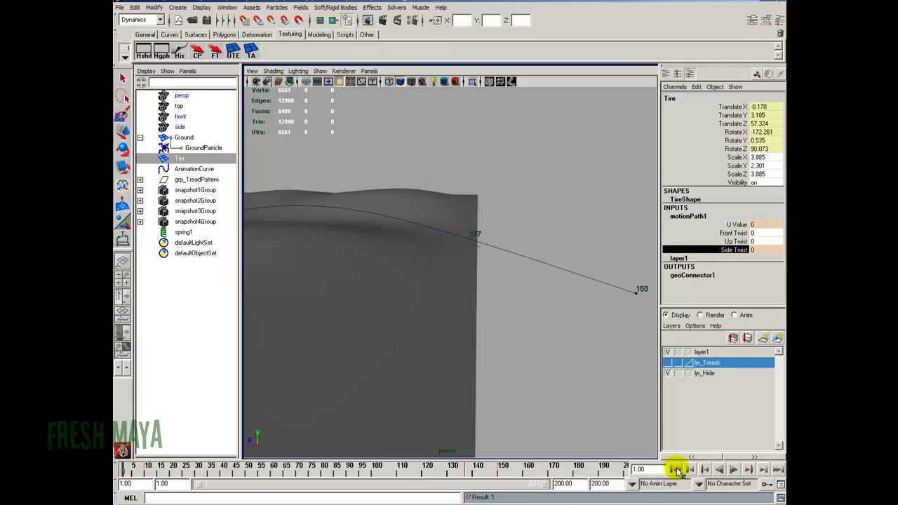
pyautogui.keyDown('alt'); pyautogui.moveTo(435, 295); pyautogui.dragTo(480, 311); pyautogui.keyUp('alt')
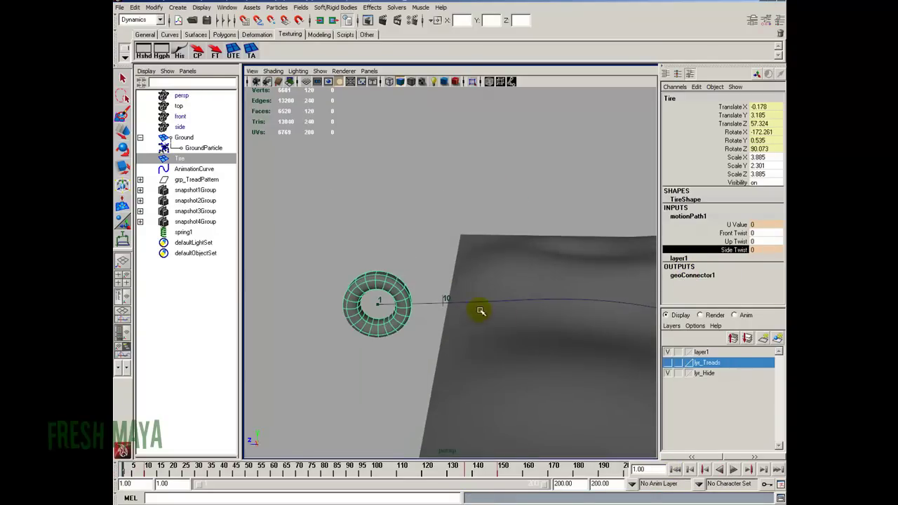
pyautogui.click(409, 263)
pyautogui.keyDown('alt'); pyautogui.moveTo(411, 311); pyautogui.dragTo(383, 277); pyautogui.keyUp('alt')
pyautogui.click(397, 273)
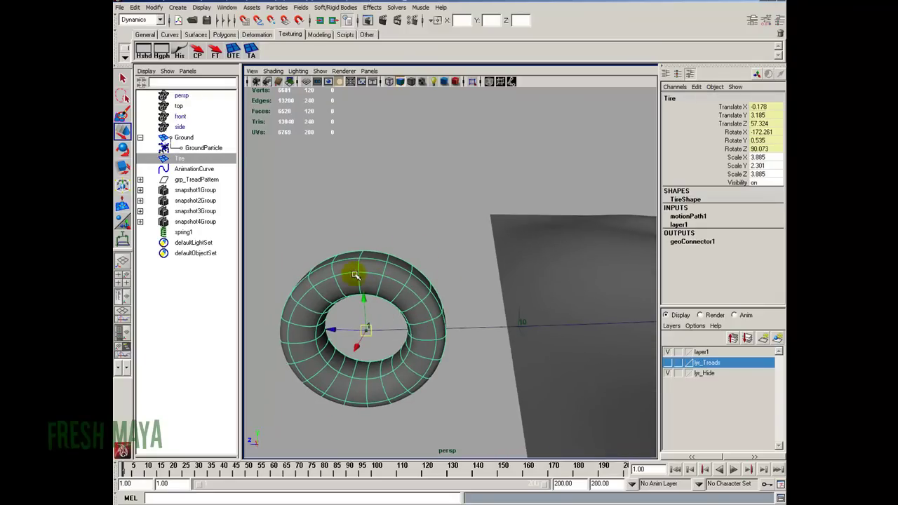
pyautogui.moveTo(351, 266); pyautogui.dragTo(423, 392, button='right')
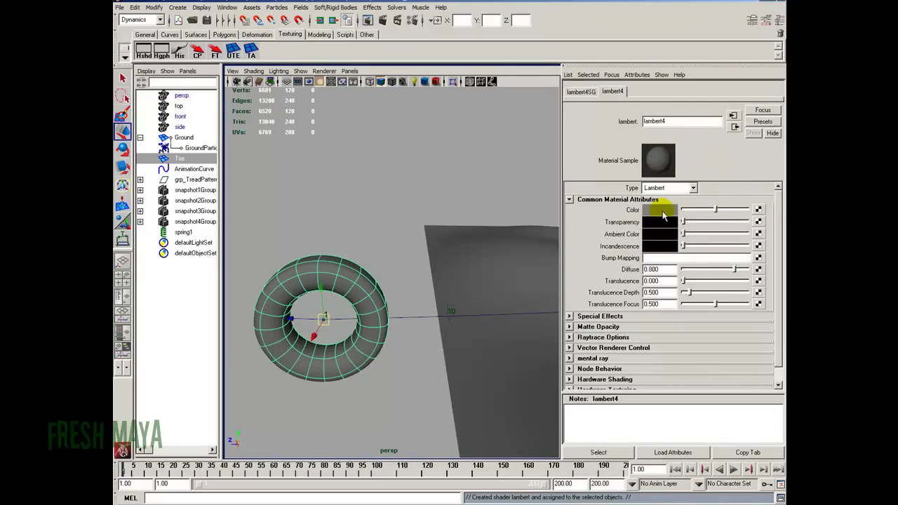
# Map a Ramp to the Lambert's colour, delete green, set Interpolation to None, boundary at 0.525.
pyautogui.click(759, 209)
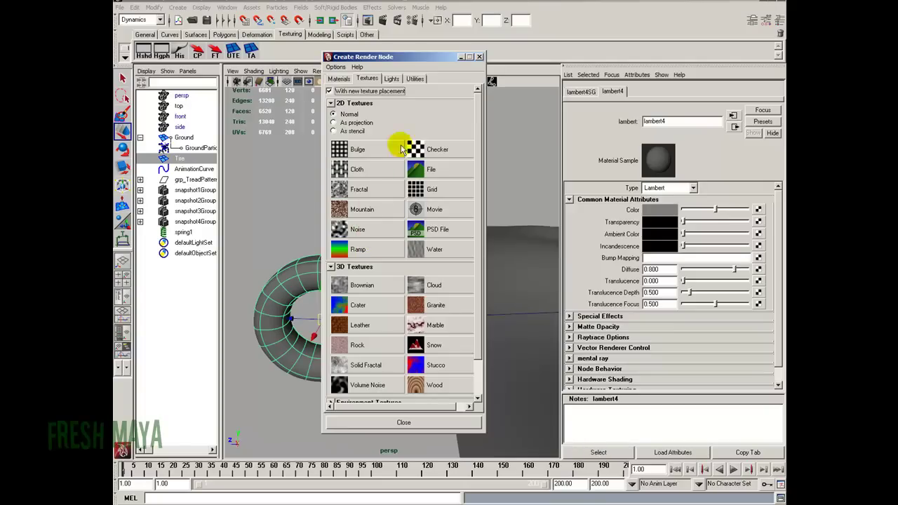
pyautogui.click(339, 249)
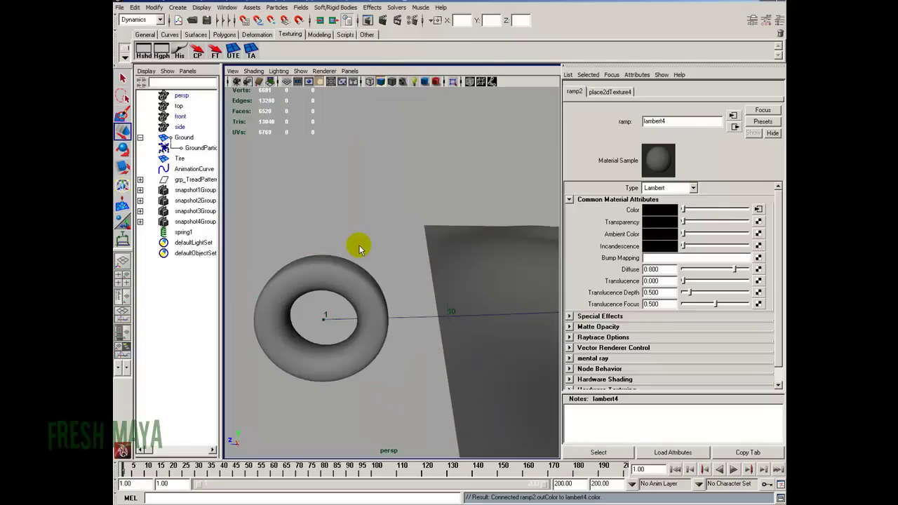
pyautogui.click(741, 278)
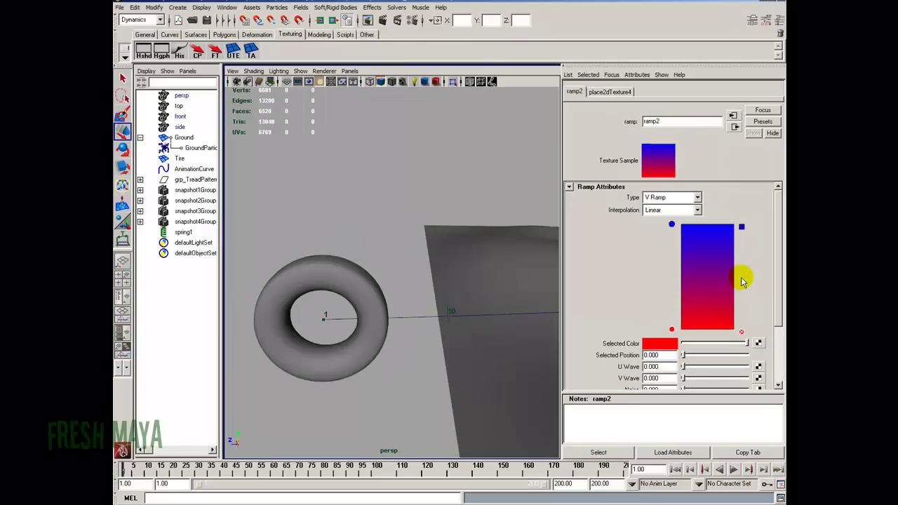
pyautogui.moveTo(672, 224); pyautogui.dragTo(671, 251)
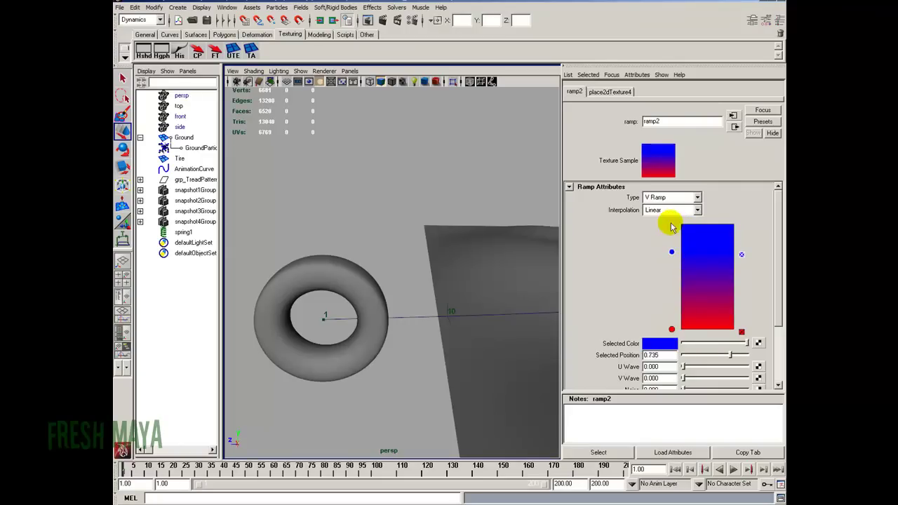
pyautogui.click(697, 210)
pyautogui.click(678, 223)
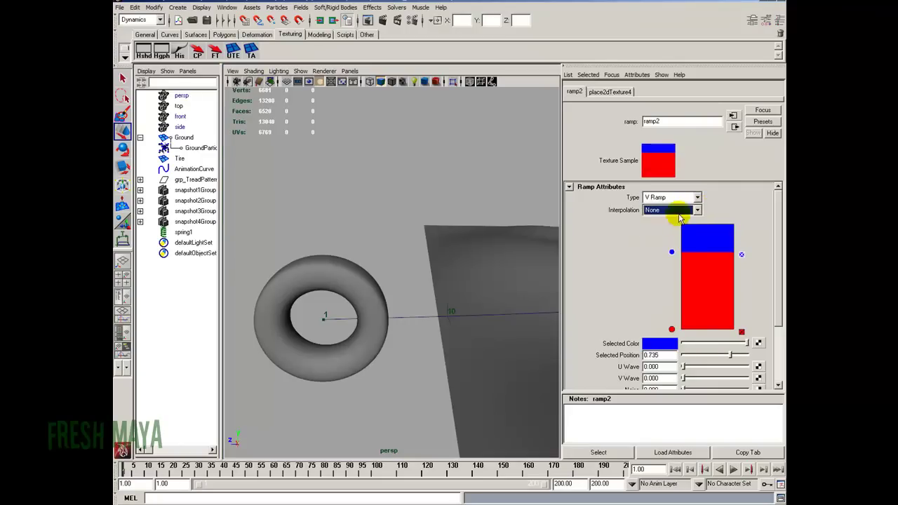
pyautogui.moveTo(671, 253); pyautogui.dragTo(671, 275)
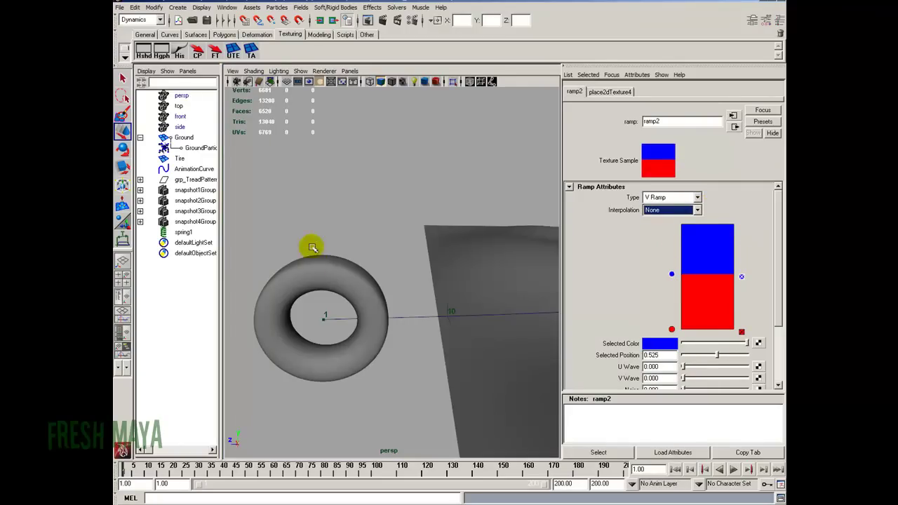
# Show the ramp on the tire with 6, set the blue entry to 0.540, and open its colour chooser.
pyautogui.scroll(-3, 367, 255)
pyautogui.keyDown('alt'); pyautogui.moveTo(367, 255); pyautogui.dragTo(422, 242, button='middle'); pyautogui.keyUp('alt')
pyautogui.keyDown('alt'); pyautogui.moveTo(421, 242); pyautogui.dragTo(407, 221); pyautogui.keyUp('alt')
pyautogui.press('6')
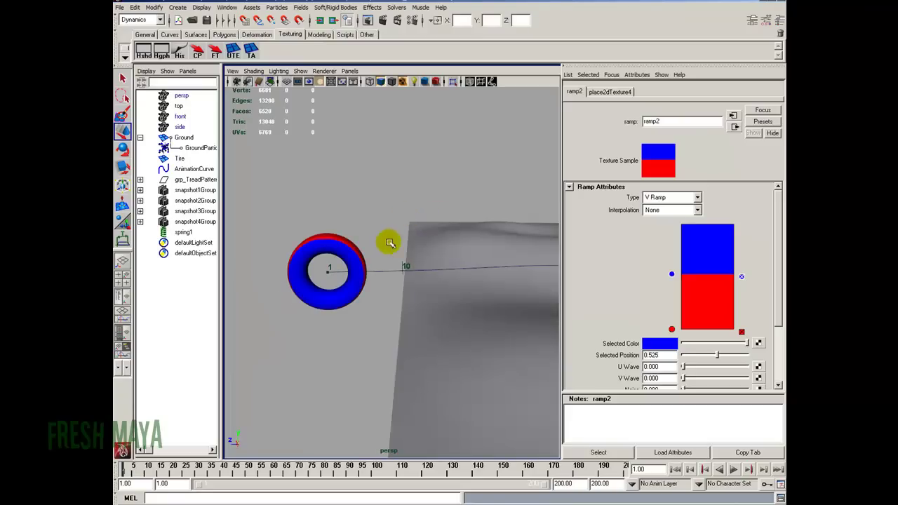
pyautogui.keyDown('alt'); pyautogui.moveTo(355, 260); pyautogui.dragTo(435, 274); pyautogui.keyUp('alt')
pyautogui.click(671, 274)
pyautogui.moveTo(672, 275); pyautogui.dragTo(685, 261)
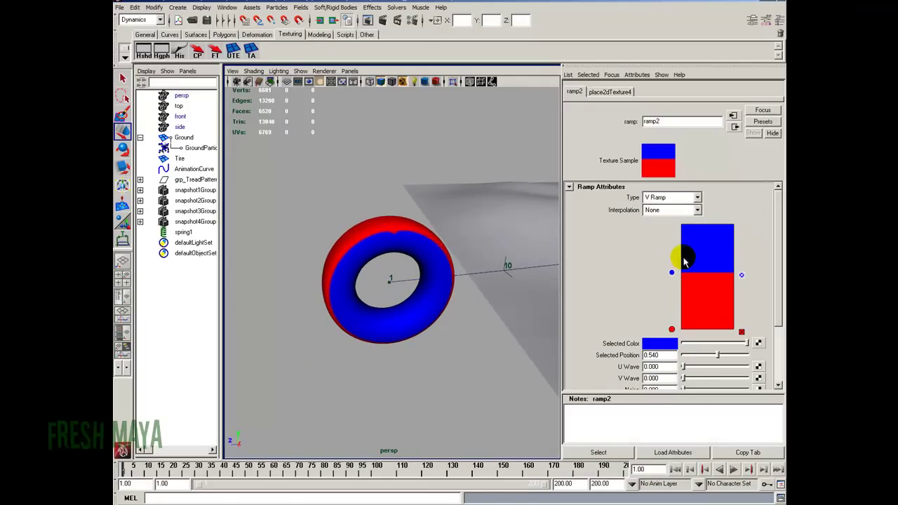
pyautogui.click(661, 342)
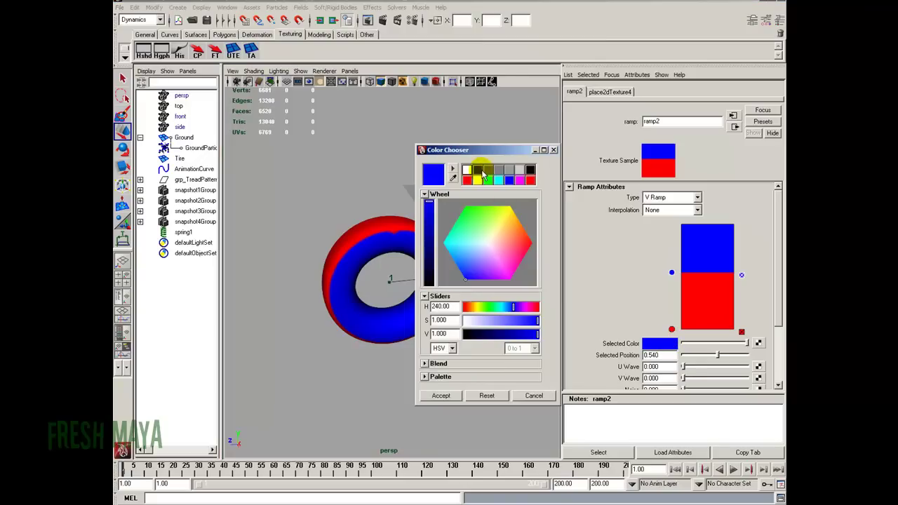
# Recolour the ramp's bands to dark grey over white and shift the boundary to 0.635.
pyautogui.click(531, 172)
pyautogui.click(478, 170)
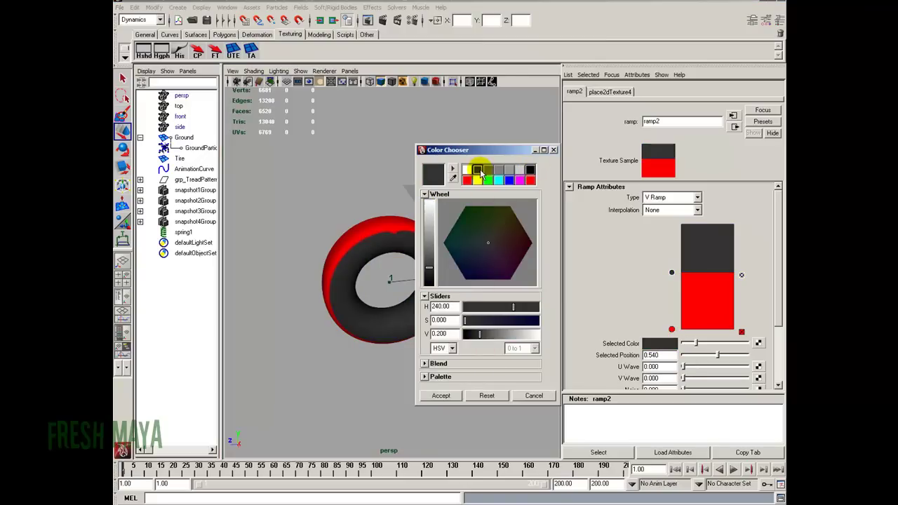
pyautogui.click(441, 396)
pyautogui.click(672, 330)
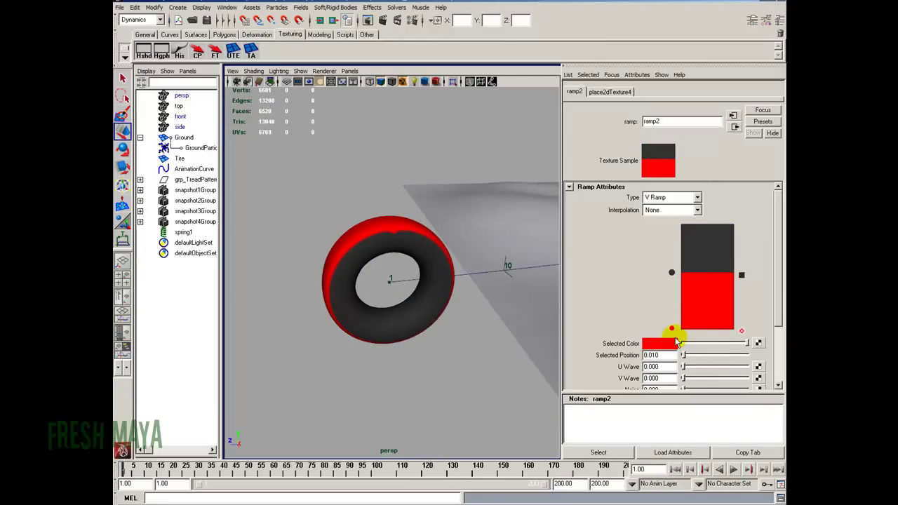
pyautogui.click(659, 343)
pyautogui.click(467, 171)
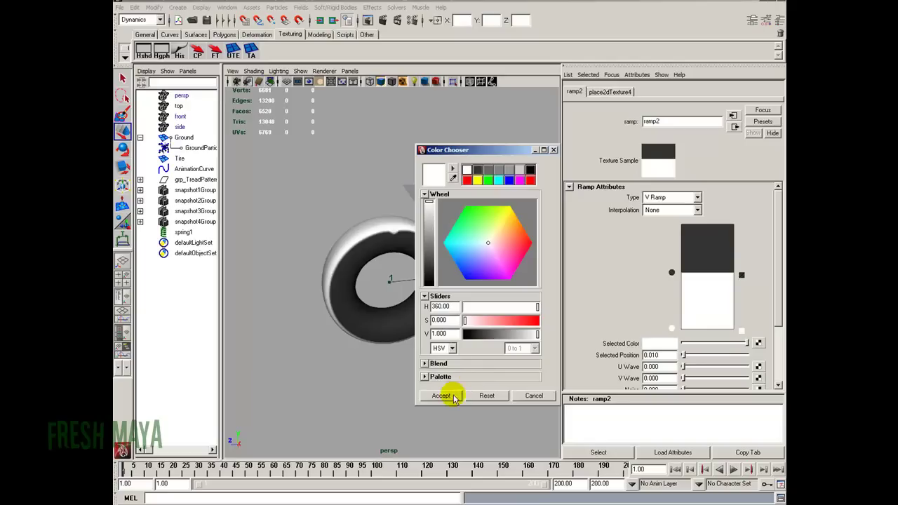
pyautogui.click(449, 395)
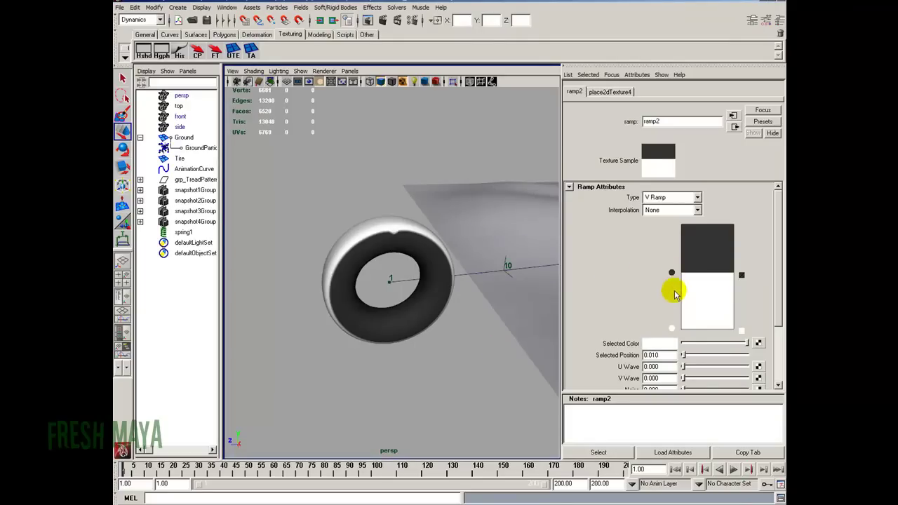
pyautogui.moveTo(671, 272)
pyautogui.mouseDown()
pyautogui.moveTo(672, 300)
pyautogui.moveTo(672, 246)
pyautogui.moveTo(677, 258)
pyautogui.mouseUp()
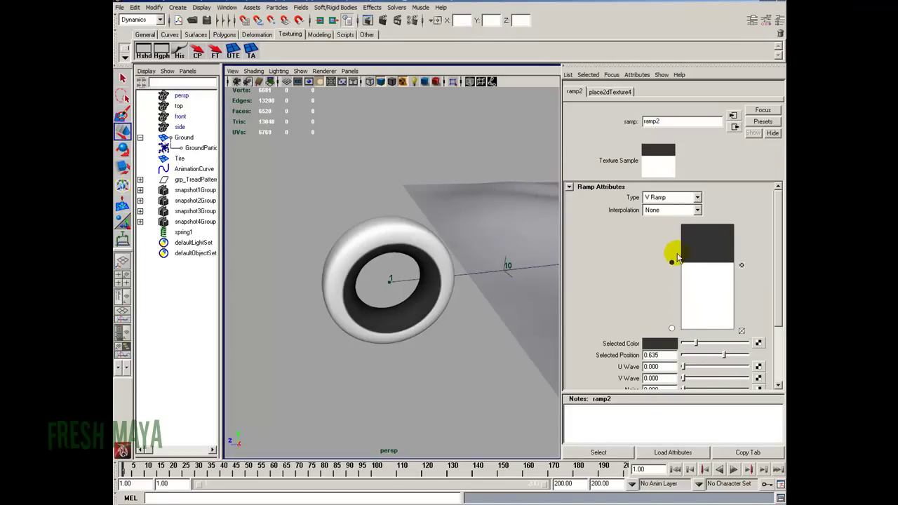
# Switch ramp2 to a U Ramp and move the dark entry down to position 0.150.
pyautogui.click(697, 198)
pyautogui.click(677, 217)
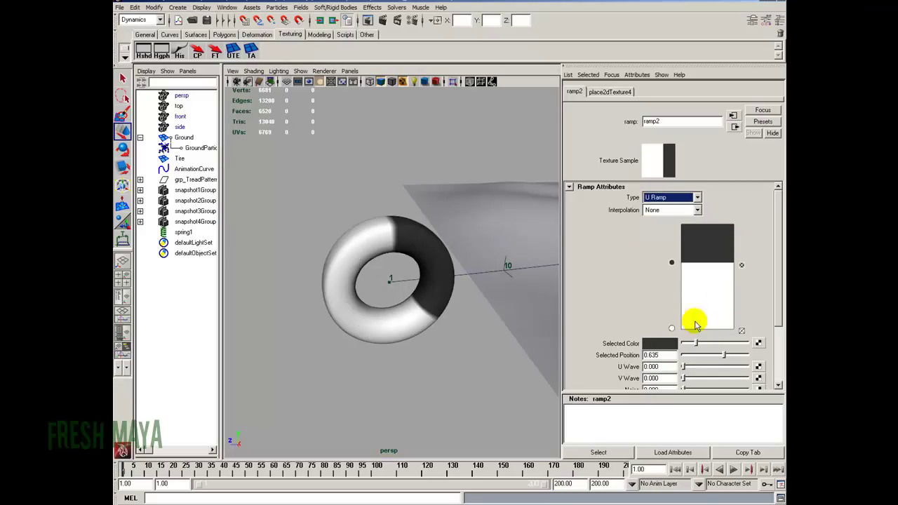
pyautogui.moveTo(670, 327)
pyautogui.mouseDown()
pyautogui.moveTo(672, 272)
pyautogui.moveTo(671, 324)
pyautogui.mouseUp()
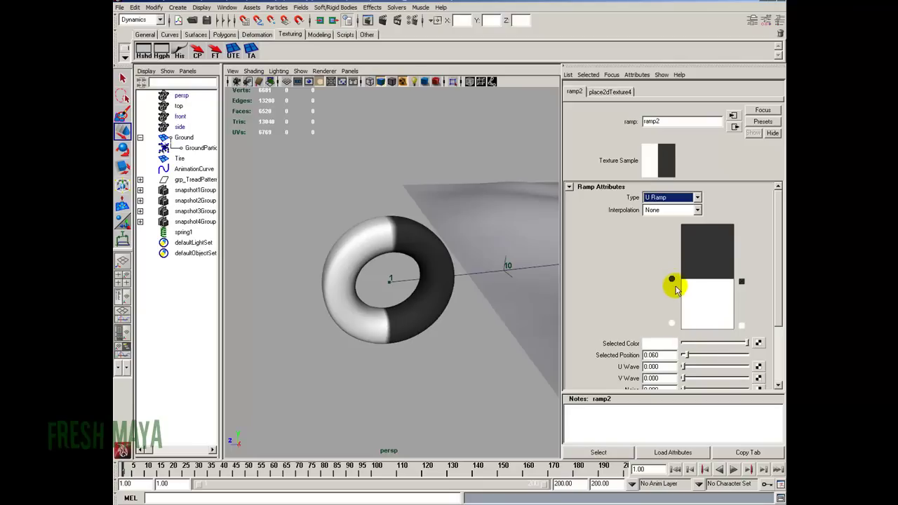
pyautogui.moveTo(671, 279)
pyautogui.mouseDown()
pyautogui.moveTo(672, 294)
pyautogui.moveTo(672, 266)
pyautogui.moveTo(673, 282)
pyautogui.mouseUp()
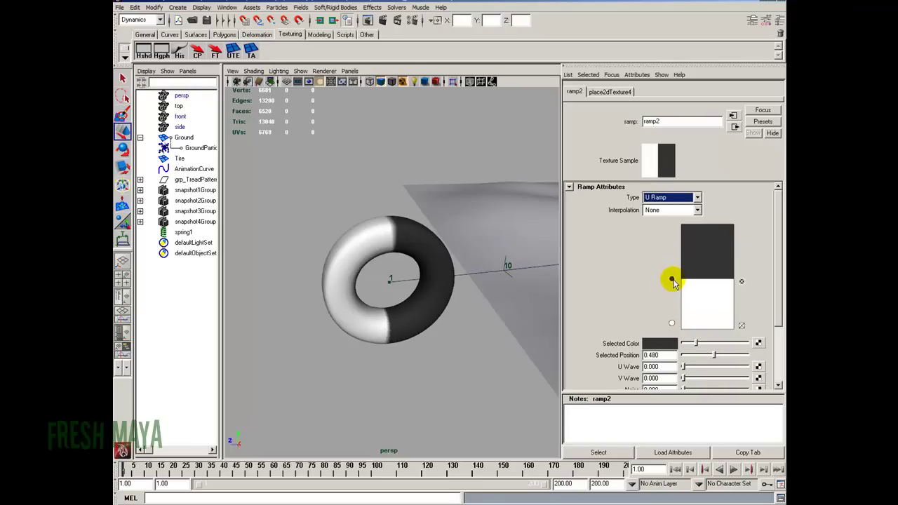
pyautogui.moveTo(449, 295)
pyautogui.keyDown('alt'); pyautogui.mouseDown()
pyautogui.moveTo(411, 291)
pyautogui.moveTo(376, 251)
pyautogui.moveTo(425, 290)
pyautogui.moveTo(456, 298)
pyautogui.mouseUp(); pyautogui.keyUp('alt')
pyautogui.moveTo(673, 275)
pyautogui.mouseDown()
pyautogui.moveTo(674, 267)
pyautogui.moveTo(684, 317)
pyautogui.mouseUp()
pyautogui.moveTo(460, 304)
pyautogui.keyDown('alt'); pyautogui.mouseDown()
pyautogui.moveTo(454, 316)
pyautogui.moveTo(479, 291)
pyautogui.moveTo(417, 271)
pyautogui.mouseUp(); pyautogui.keyUp('alt')
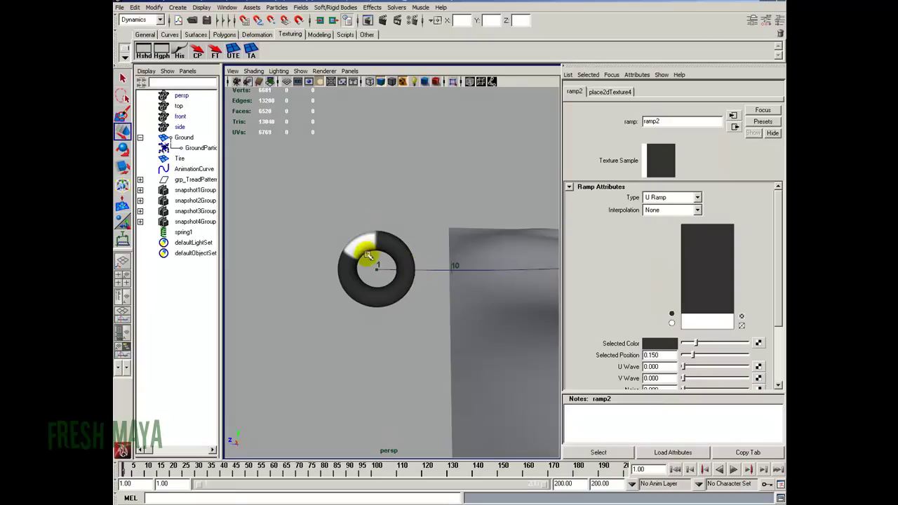
pyautogui.keyDown('alt'); pyautogui.moveTo(366, 255); pyautogui.dragTo(451, 273); pyautogui.keyUp('alt')
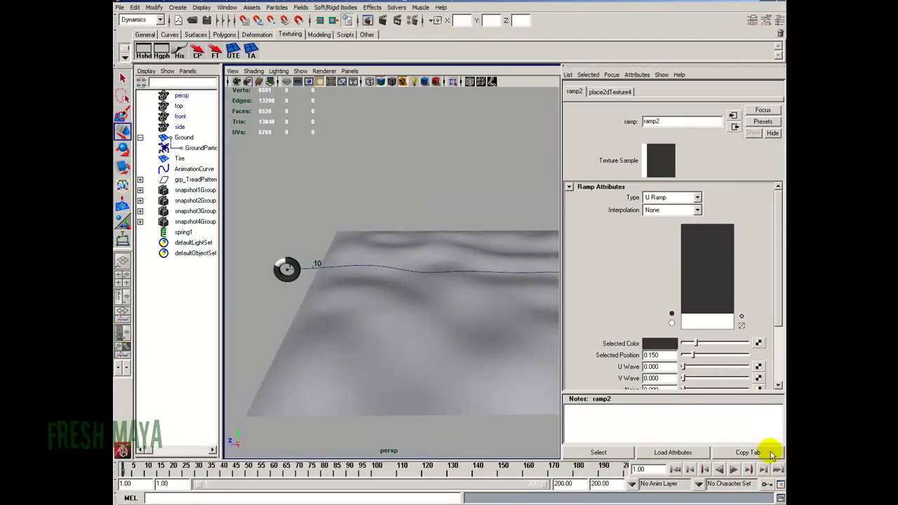
# Play and stop the animation, rewind to frame 1, select Tire and show the Channel Box/Layer Editor.
pyautogui.click(733, 470)
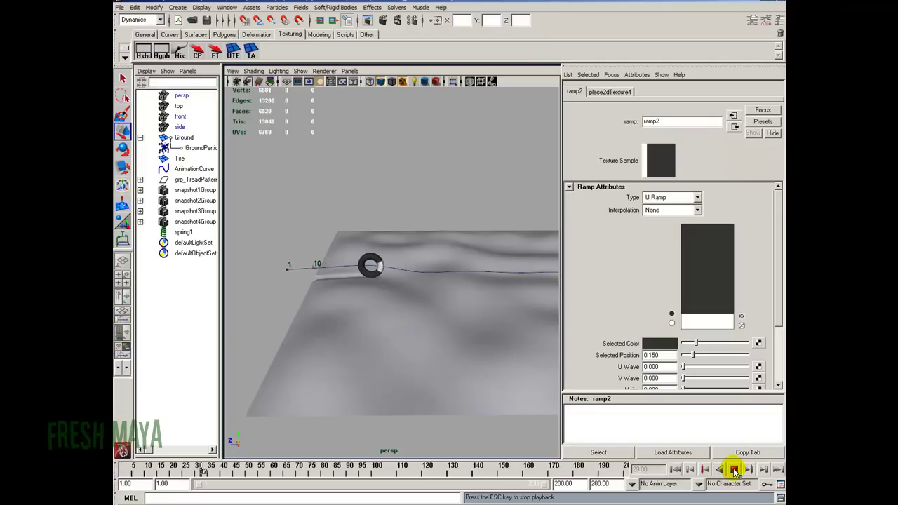
pyautogui.click(733, 470)
pyautogui.click(678, 473)
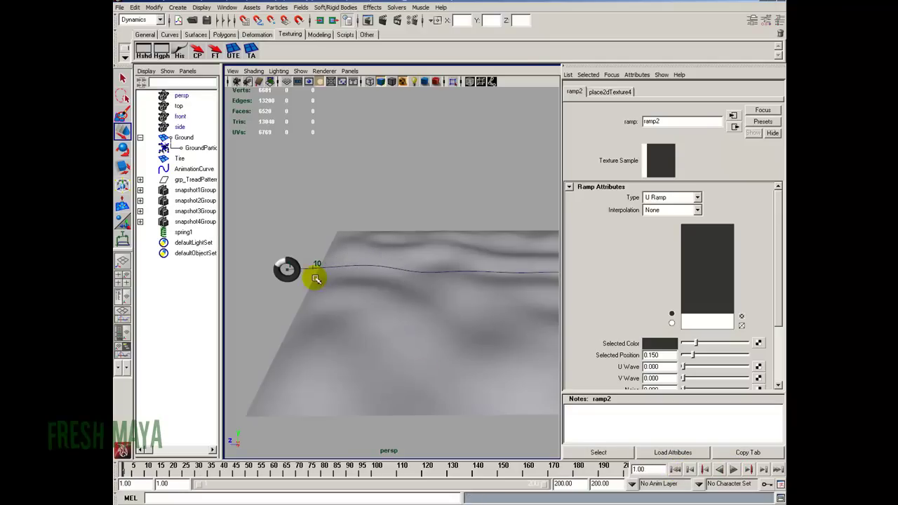
pyautogui.keyDown('alt'); pyautogui.moveTo(455, 376); pyautogui.dragTo(443, 364, button='right'); pyautogui.keyUp('alt')
pyautogui.keyDown('alt'); pyautogui.moveTo(444, 364); pyautogui.dragTo(368, 367, button='middle'); pyautogui.keyUp('alt')
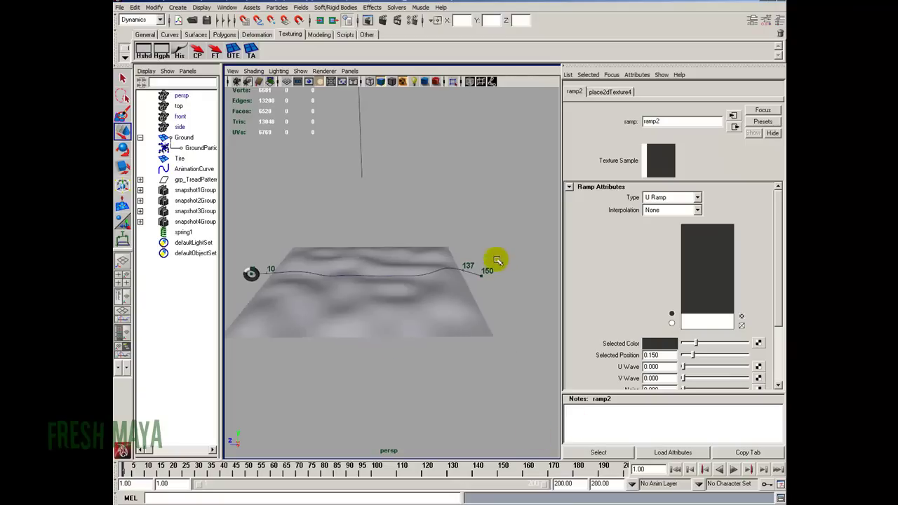
pyautogui.click(248, 272)
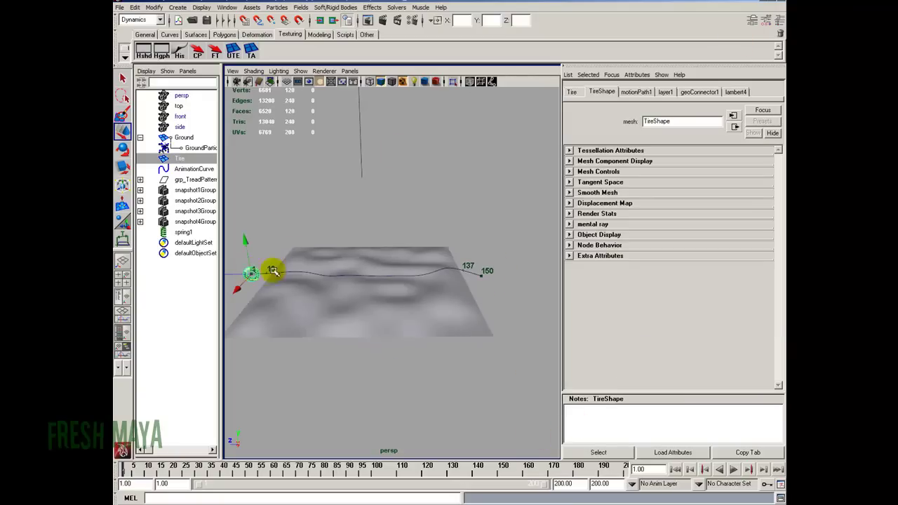
pyautogui.click(779, 19)
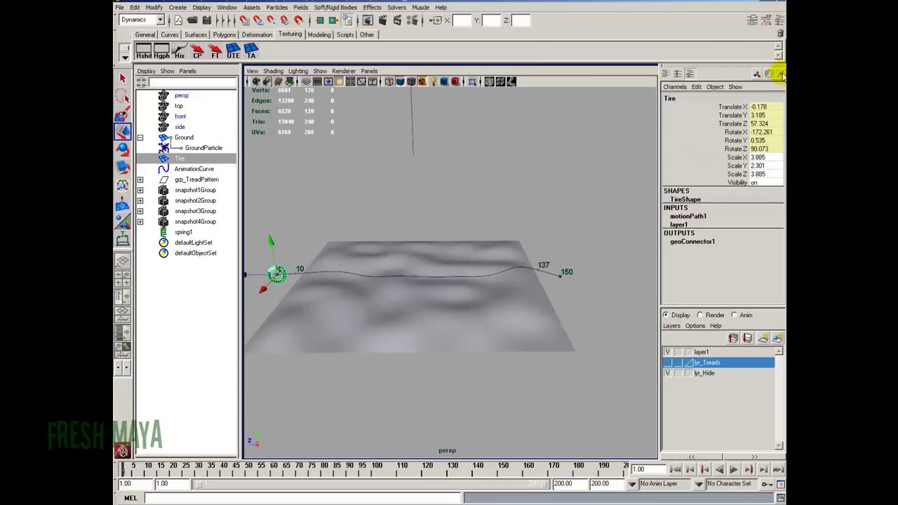
# Expand motionPath1, select its Side Twist channel and scrub the timeline to frame 137.
pyautogui.click(695, 216)
pyautogui.click(730, 252)
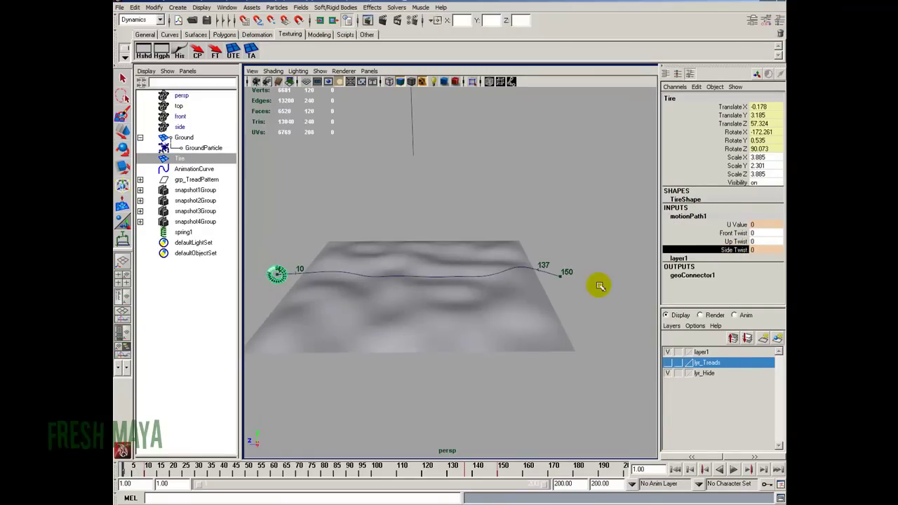
pyautogui.keyDown('alt'); pyautogui.moveTo(523, 332); pyautogui.dragTo(511, 372, button='right'); pyautogui.keyUp('alt')
pyautogui.keyDown('alt'); pyautogui.moveTo(512, 371); pyautogui.dragTo(431, 372, button='middle'); pyautogui.keyUp('alt')
pyautogui.keyDown('alt'); pyautogui.moveTo(431, 372); pyautogui.dragTo(495, 280, button='right'); pyautogui.keyUp('alt')
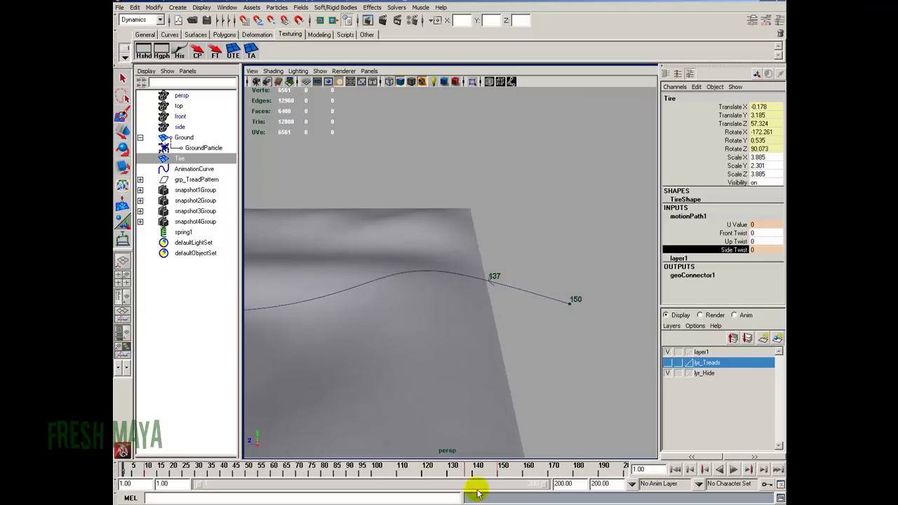
pyautogui.moveTo(425, 473); pyautogui.dragTo(468, 474)
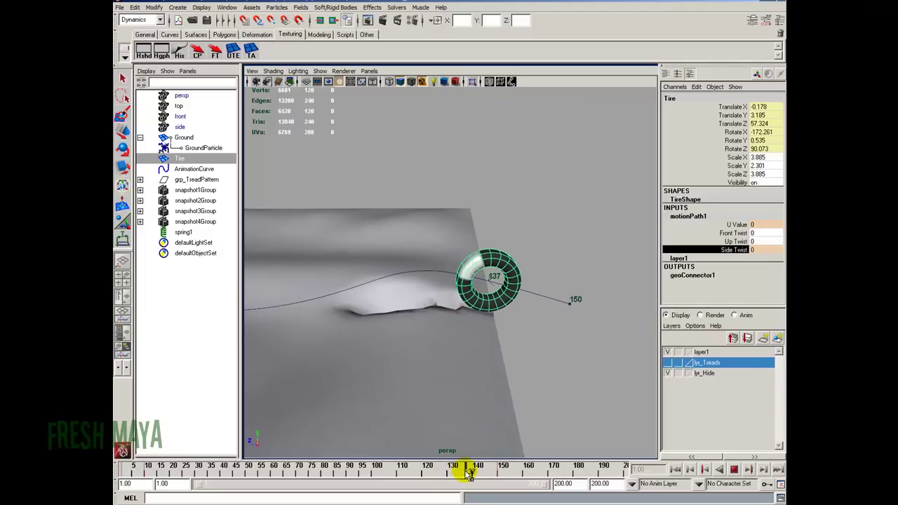
# Set Side Twist to -1475.543 and key it, then rewind to frame 1.
pyautogui.click(757, 249)
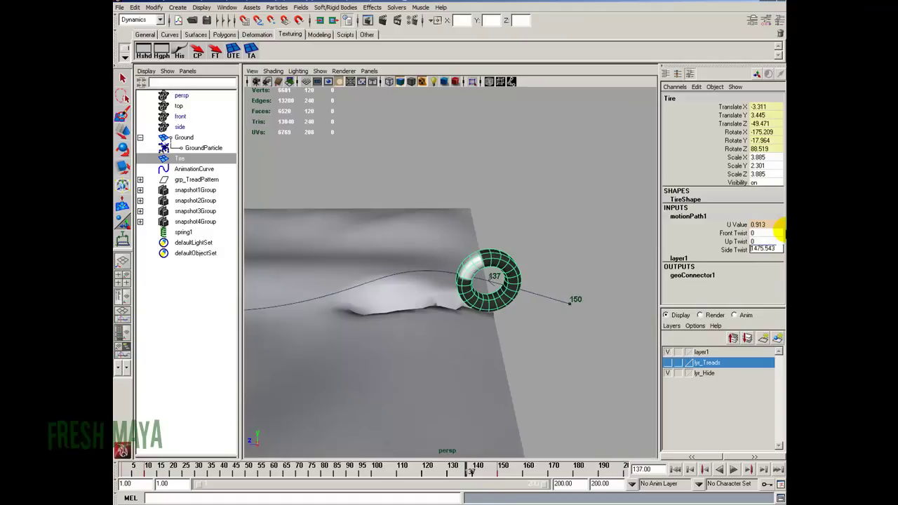
pyautogui.click(705, 250)
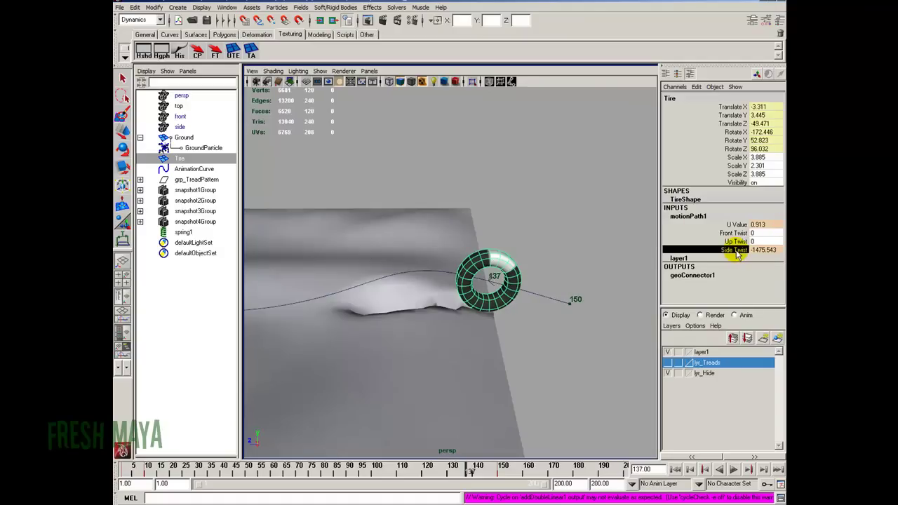
pyautogui.rightClick(705, 250)
pyautogui.click(691, 275)
pyautogui.press('a')
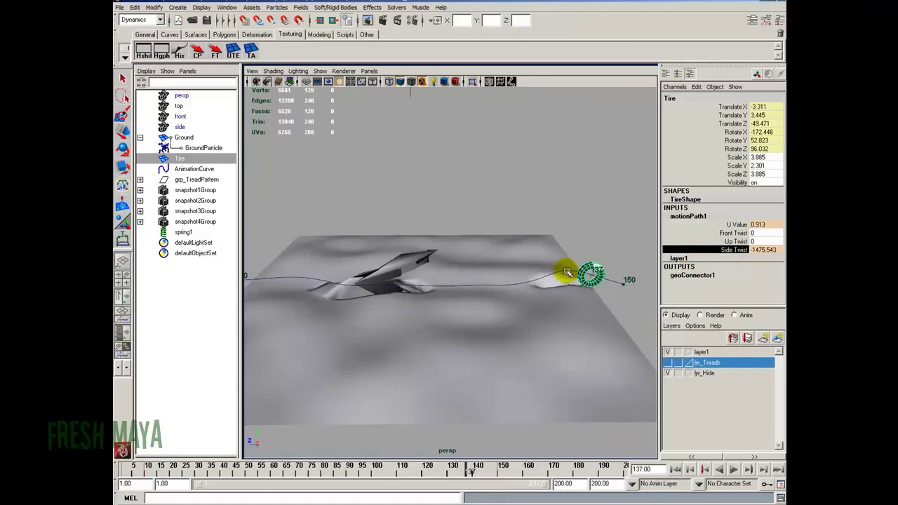
pyautogui.click(675, 469)
pyautogui.keyDown('alt'); pyautogui.moveTo(491, 336); pyautogui.dragTo(547, 330); pyautogui.keyUp('alt')
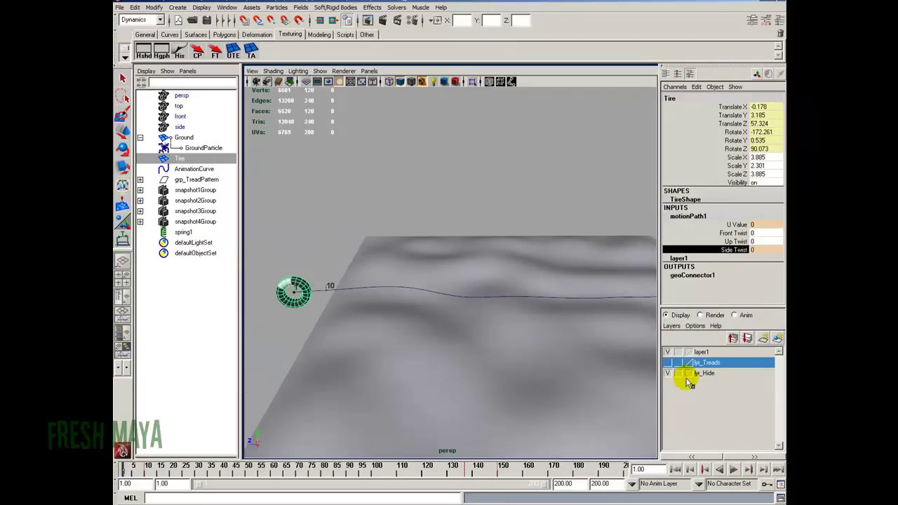
# Play the animation to check the tire's twist, then stop and rewind to frame 1.
pyautogui.click(733, 469)
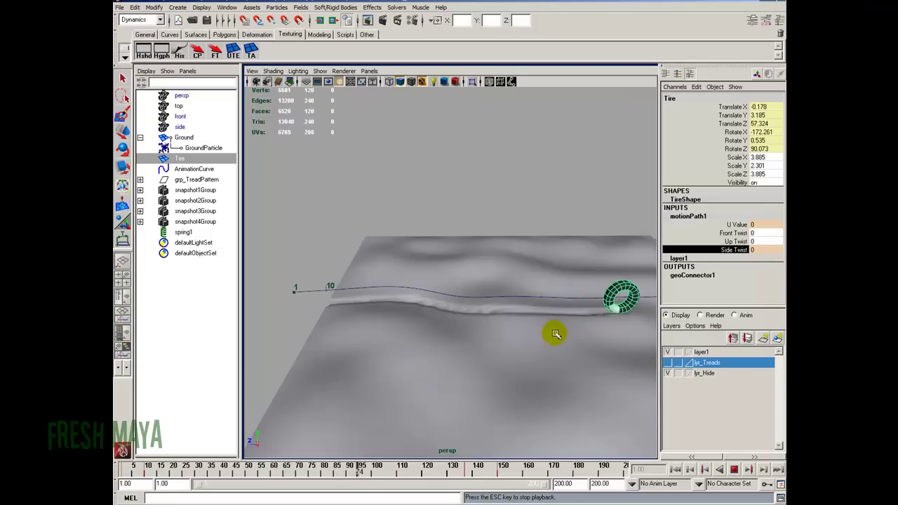
pyautogui.moveTo(580, 341)
pyautogui.keyDown('alt'); pyautogui.mouseDown(button='middle')
pyautogui.moveTo(564, 325)
pyautogui.moveTo(457, 327)
pyautogui.mouseUp(button='middle'); pyautogui.keyUp('alt')
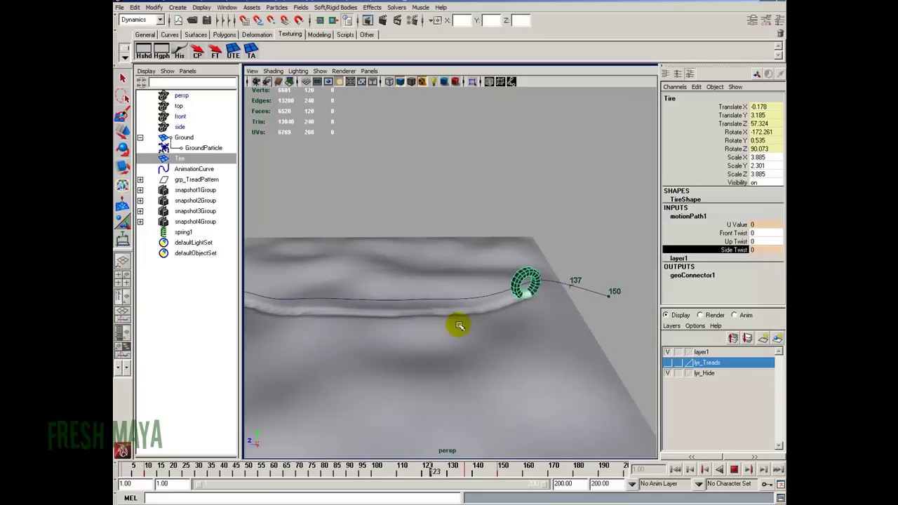
pyautogui.click(734, 469)
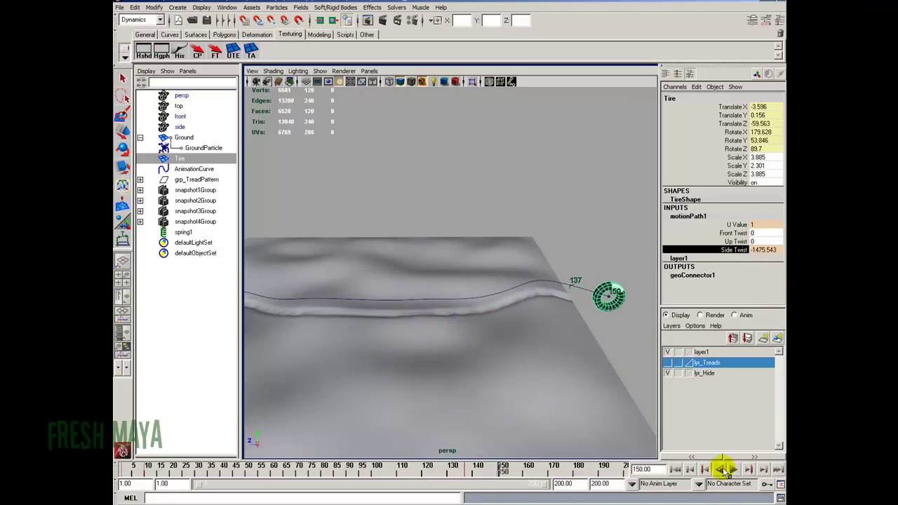
pyautogui.click(676, 469)
pyautogui.scroll(-3, 469, 344)
pyautogui.keyDown('alt'); pyautogui.moveTo(468, 344); pyautogui.dragTo(489, 344, button='middle'); pyautogui.keyUp('alt')
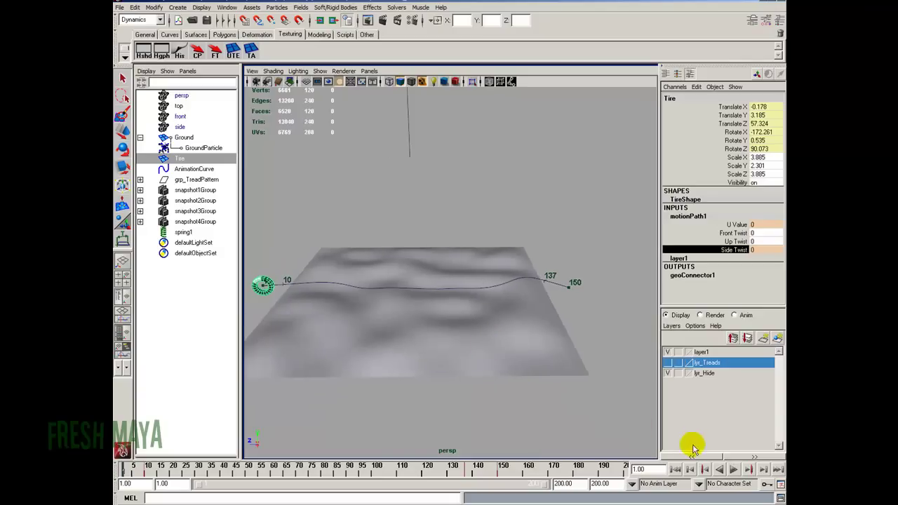
# Replay and stop at frame 65, then select the Ground and switch to the Move tool.
pyautogui.click(733, 470)
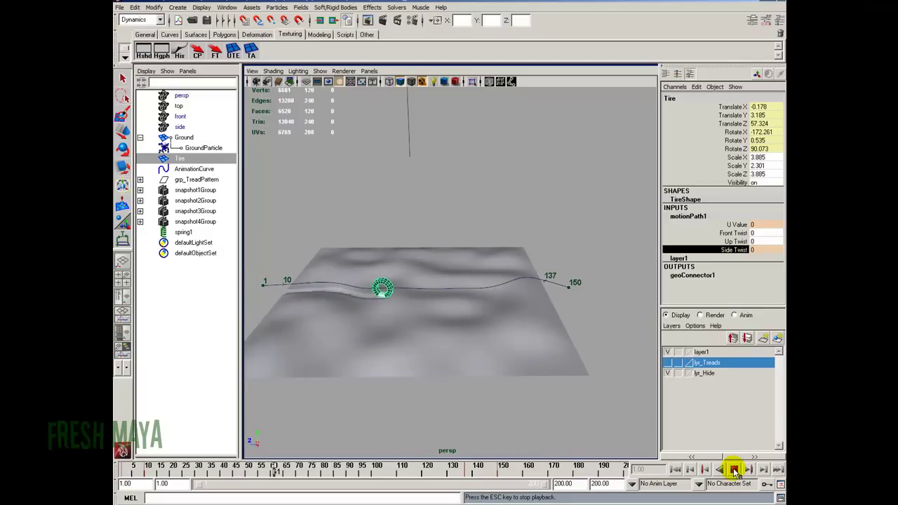
pyautogui.click(734, 469)
pyautogui.keyDown('alt'); pyautogui.moveTo(427, 289); pyautogui.dragTo(513, 295, button='right'); pyautogui.keyUp('alt')
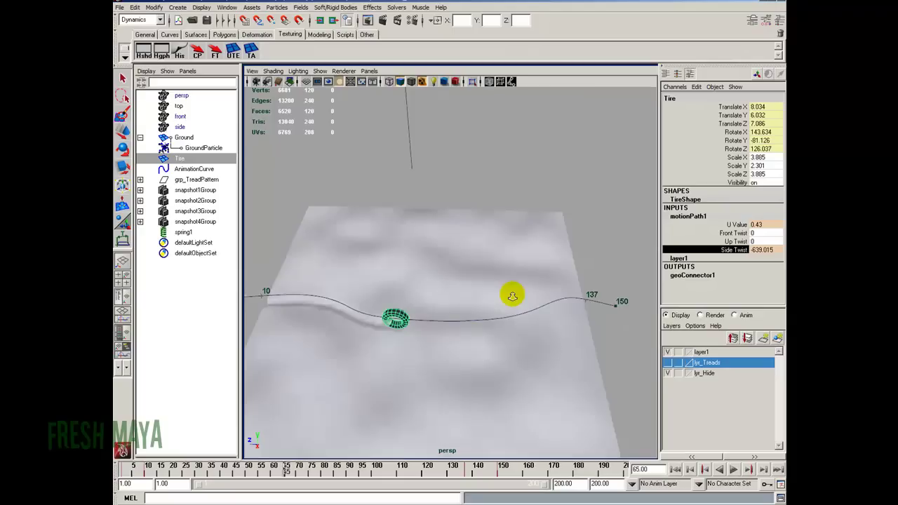
pyautogui.keyDown('alt'); pyautogui.moveTo(512, 295); pyautogui.dragTo(551, 261); pyautogui.keyUp('alt')
pyautogui.click(475, 187)
pyautogui.press('w')
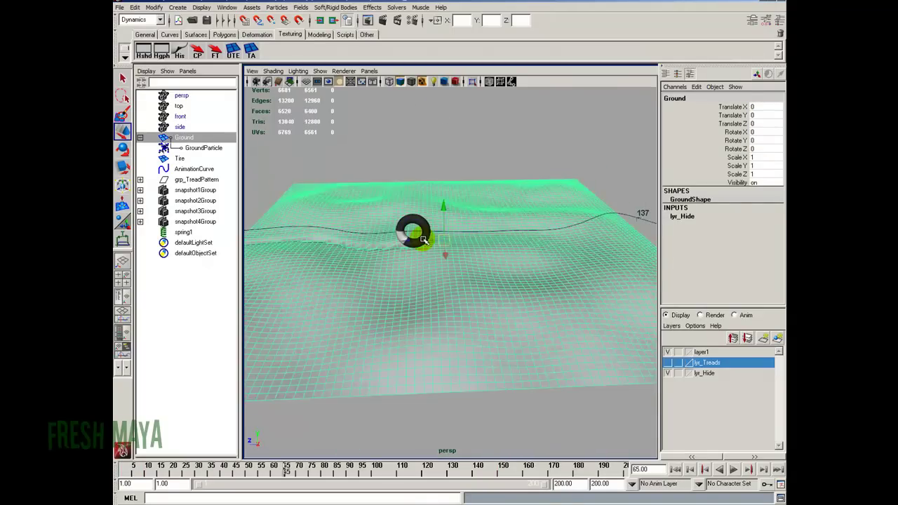
pyautogui.scroll(-3, 424, 240)
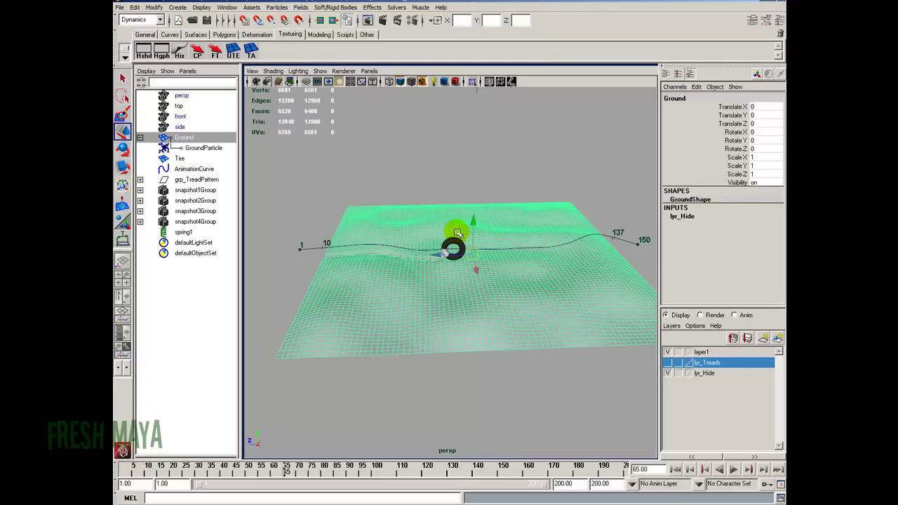
# Orbit around the terrain and select the animation curve and the tire.
pyautogui.scroll(2, 457, 232)
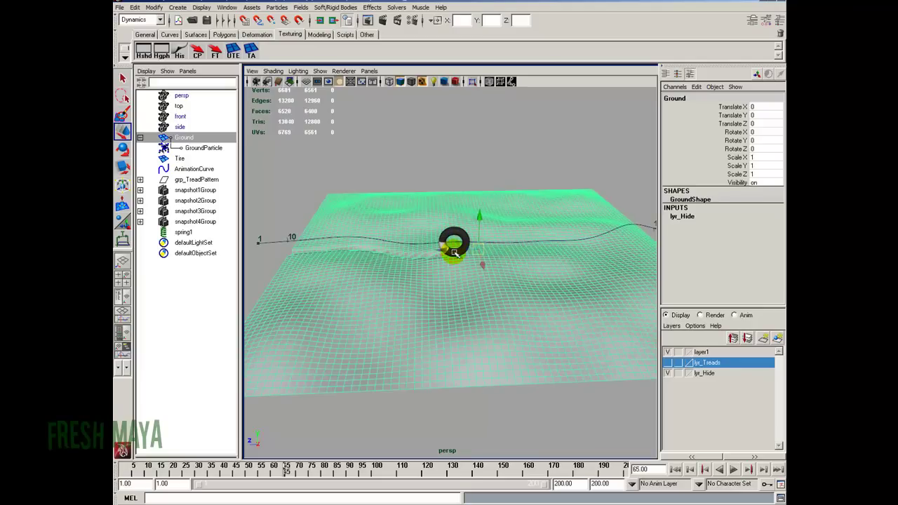
pyautogui.keyDown('alt'); pyautogui.moveTo(497, 237); pyautogui.dragTo(446, 300); pyautogui.keyUp('alt')
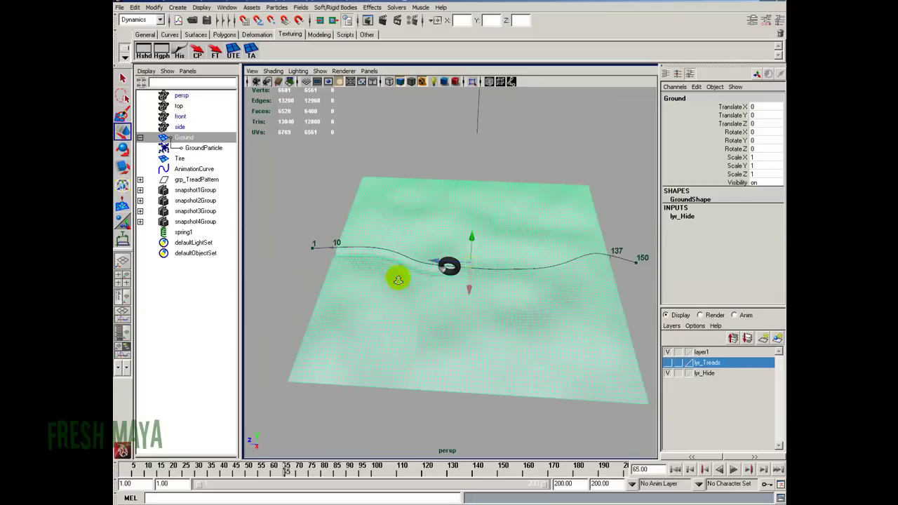
pyautogui.keyDown('alt'); pyautogui.moveTo(397, 276); pyautogui.dragTo(459, 270); pyautogui.keyUp('alt')
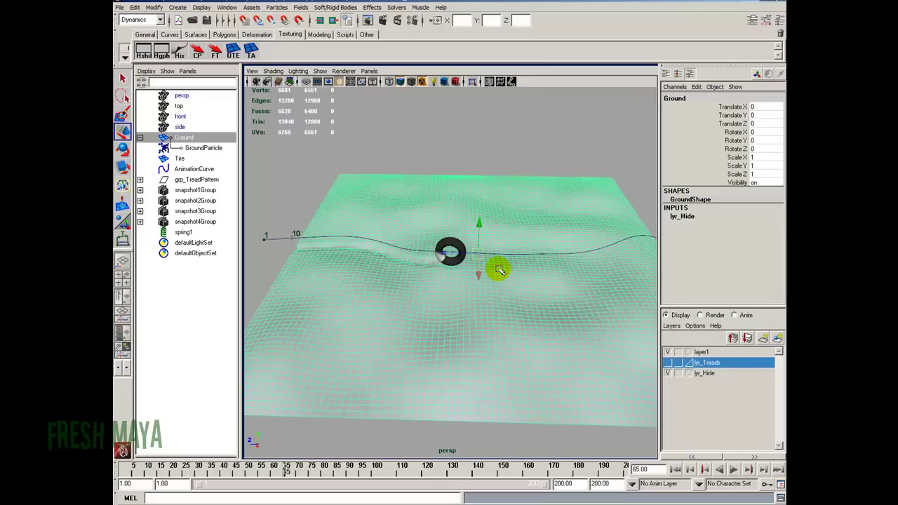
pyautogui.keyDown('alt'); pyautogui.moveTo(531, 248); pyautogui.dragTo(444, 257, button='right'); pyautogui.keyUp('alt')
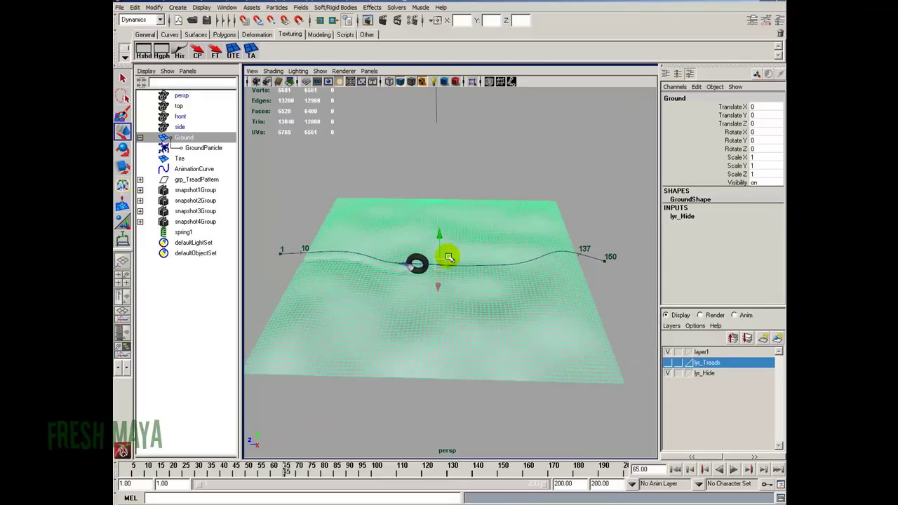
pyautogui.click(589, 257)
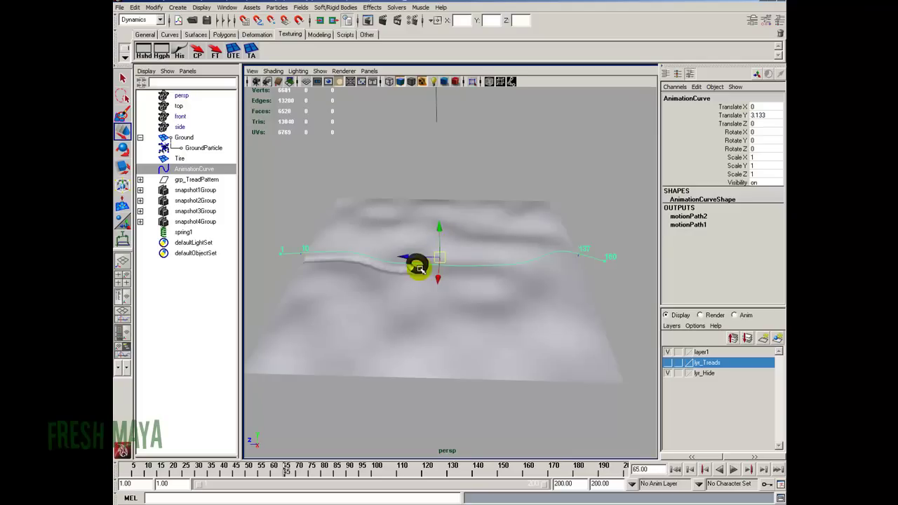
pyautogui.click(418, 267)
# Inspect the tire's motionPath1 Side Twist value, then deselect and go to frame 1.
pyautogui.click(698, 215)
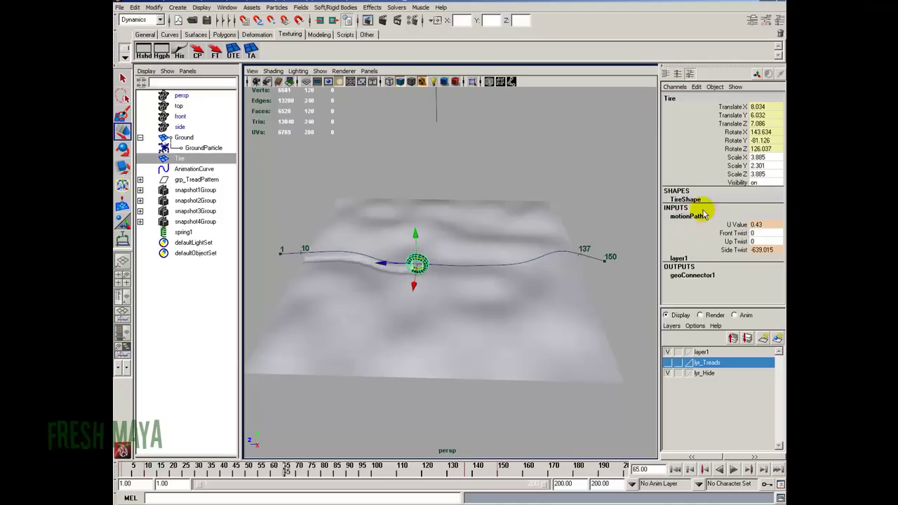
pyautogui.click(737, 250)
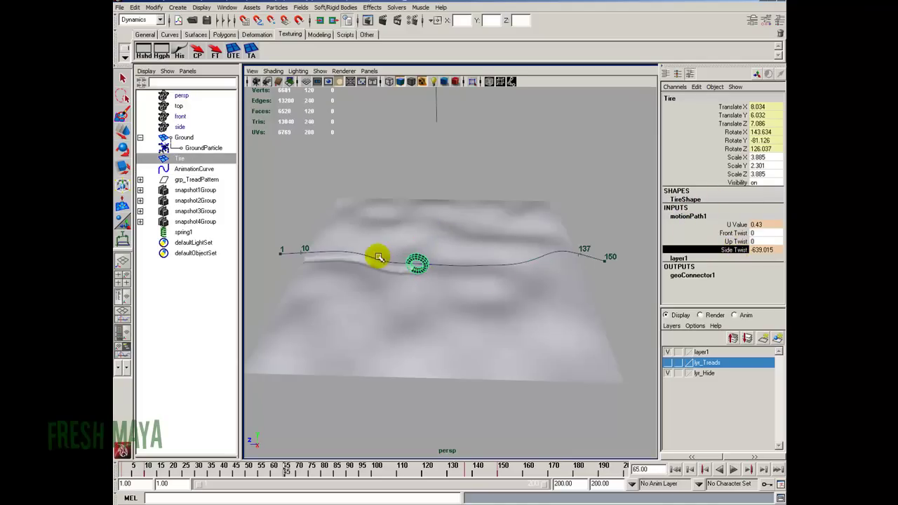
pyautogui.keyDown('alt'); pyautogui.moveTo(307, 257); pyautogui.dragTo(370, 256, button='middle'); pyautogui.keyUp('alt')
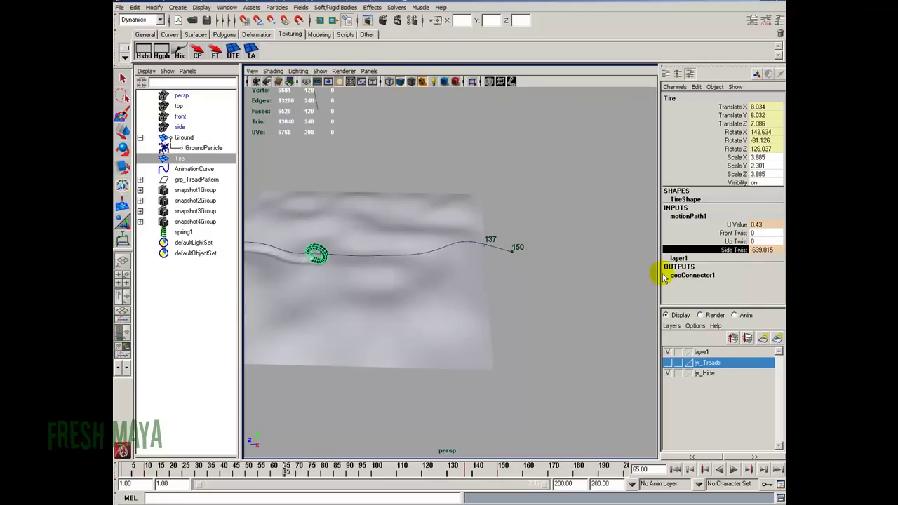
pyautogui.keyDown('alt'); pyautogui.moveTo(390, 300); pyautogui.dragTo(460, 243); pyautogui.keyUp('alt')
pyautogui.click(460, 244)
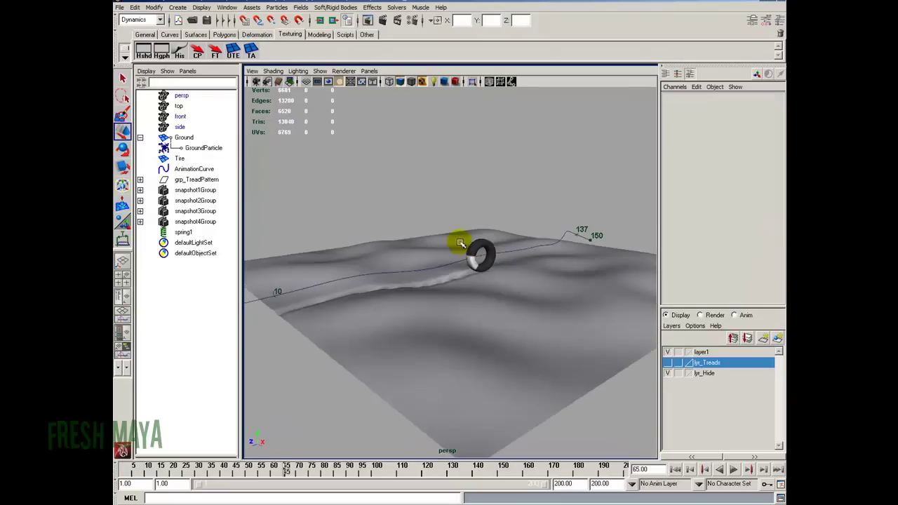
pyautogui.click(675, 470)
pyautogui.keyDown('alt'); pyautogui.moveTo(576, 337); pyautogui.dragTo(508, 372); pyautogui.keyUp('alt')
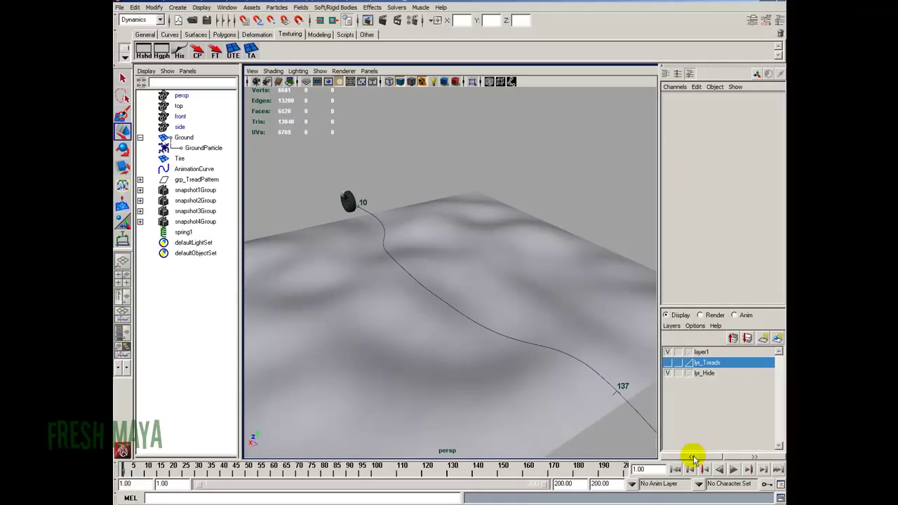
# Play to frame 137 and turn on the camera's Resolution Gate.
pyautogui.click(734, 470)
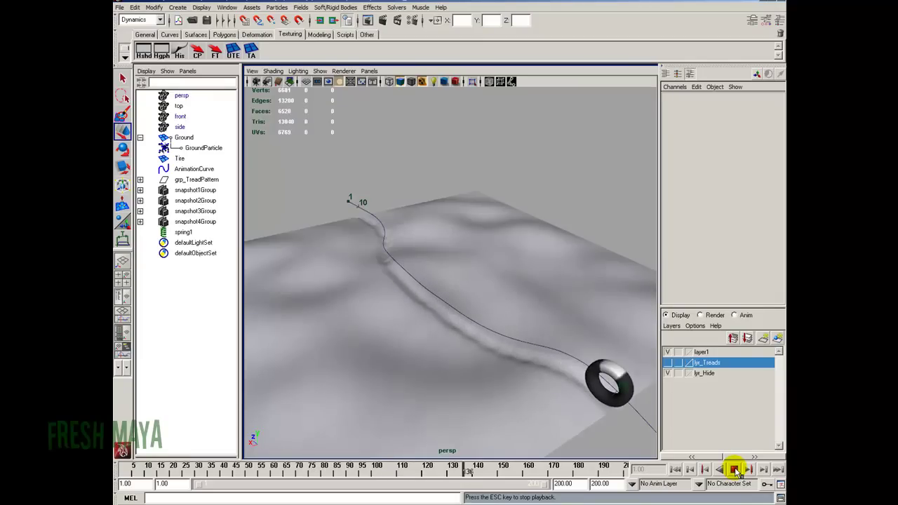
pyautogui.click(734, 470)
pyautogui.keyDown('alt'); pyautogui.moveTo(461, 369); pyautogui.dragTo(345, 206); pyautogui.keyUp('alt')
pyautogui.click(252, 70)
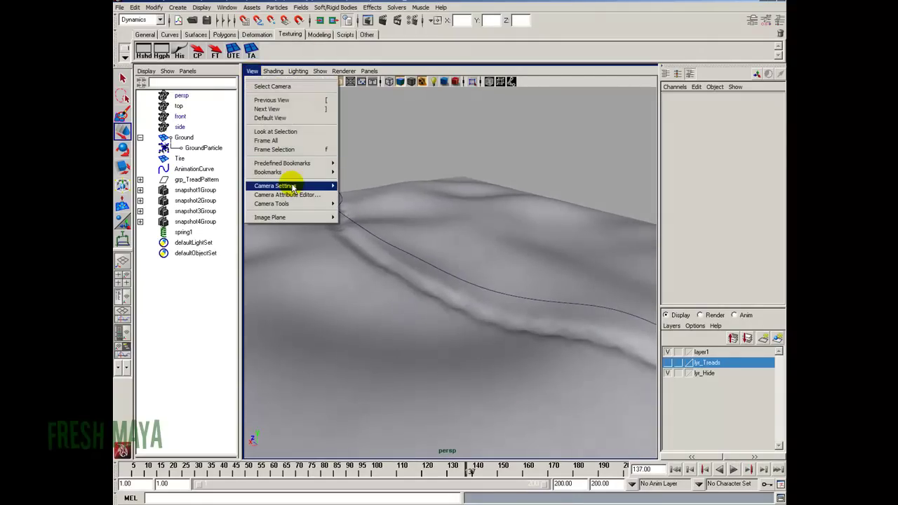
pyautogui.click(292, 187)
pyautogui.click(363, 233)
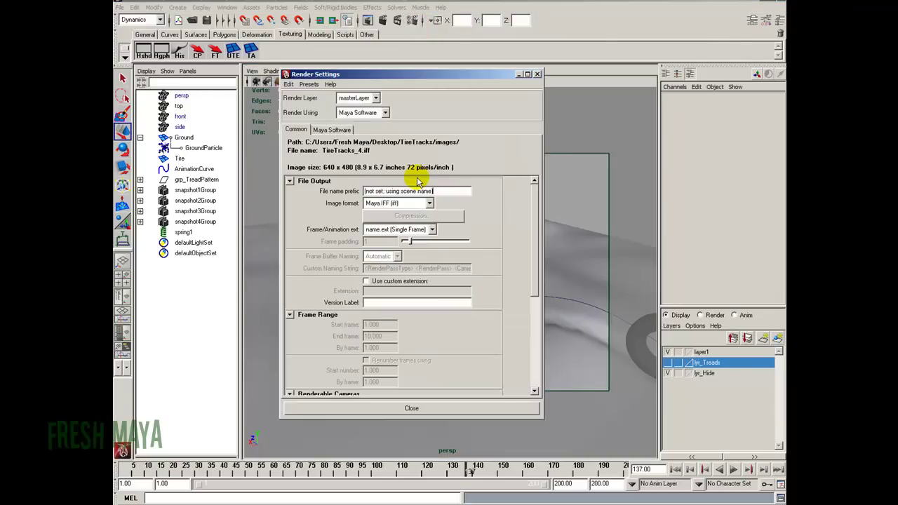
# Set the render image size preset to Full 1024 (1024 x 768) and render a test frame.
pyautogui.moveTo(531, 251); pyautogui.dragTo(533, 323)
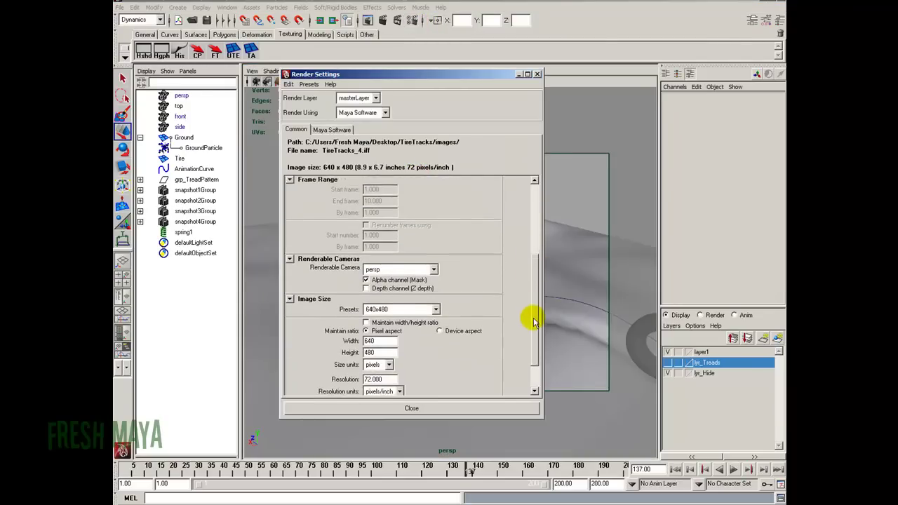
pyautogui.click(436, 298)
pyautogui.click(404, 369)
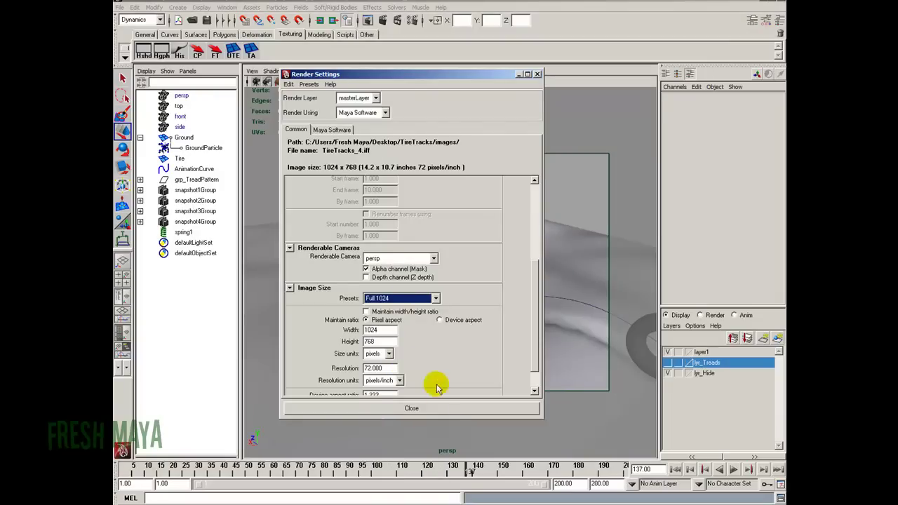
pyautogui.click(450, 412)
pyautogui.keyDown('alt'); pyautogui.moveTo(445, 400); pyautogui.dragTo(454, 277); pyautogui.keyUp('alt')
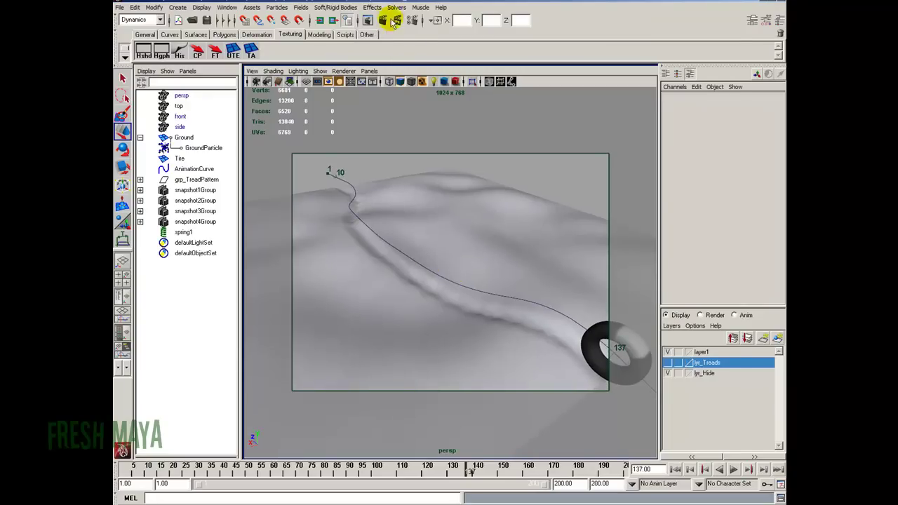
pyautogui.click(368, 20)
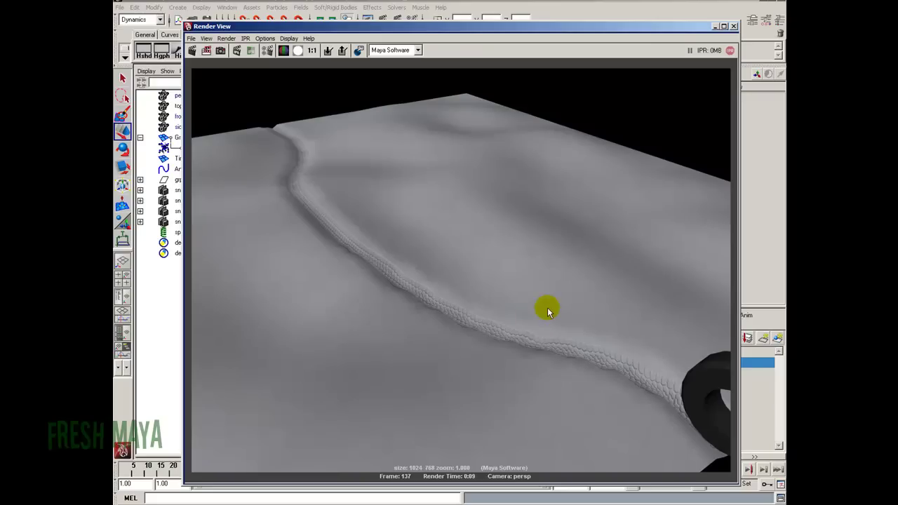
pyautogui.click(733, 27)
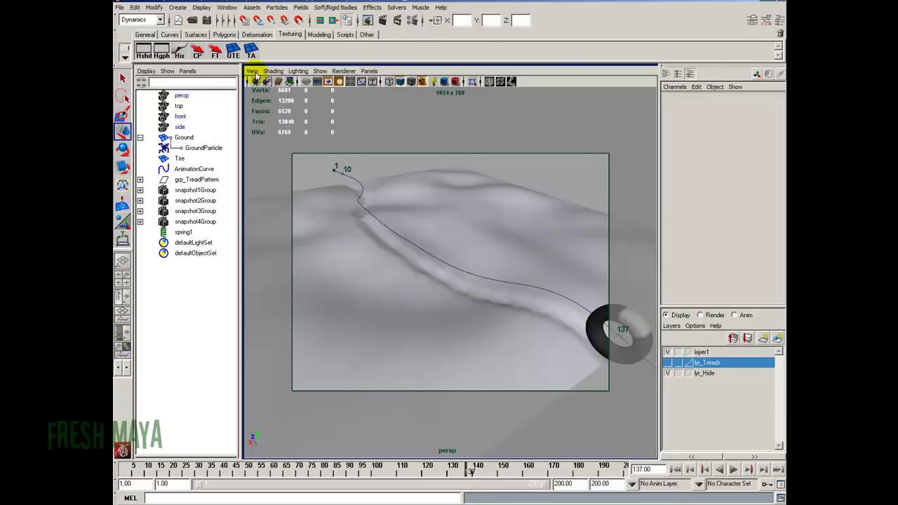
# Create a camera bookmark named RenderAngle1 for the current view.
pyautogui.click(252, 71)
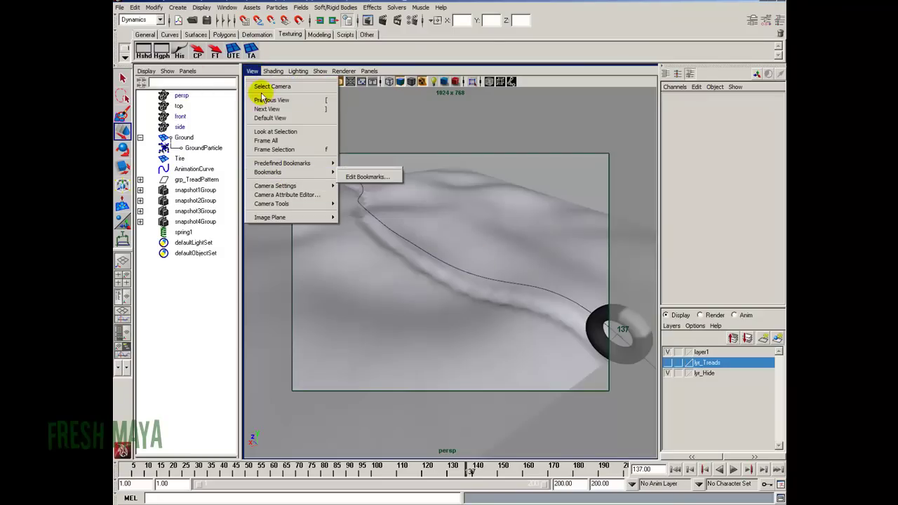
pyautogui.moveTo(280, 172)
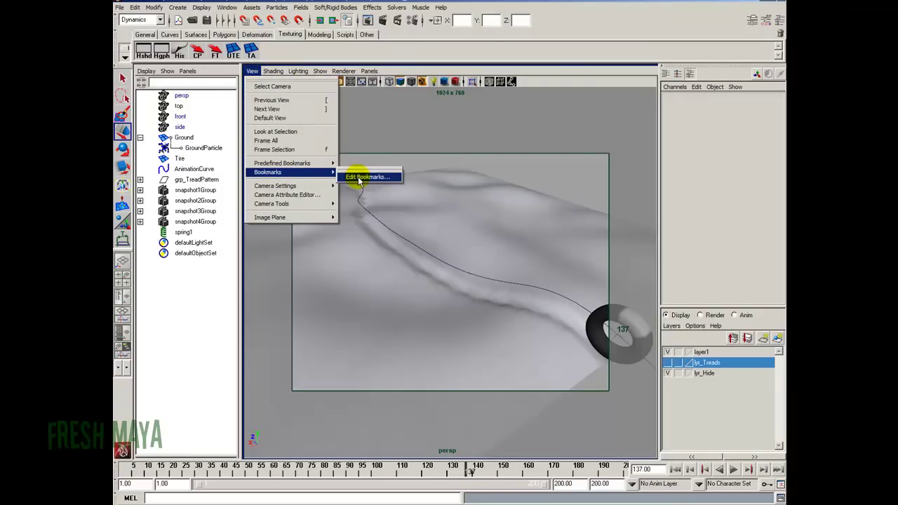
pyautogui.click(359, 179)
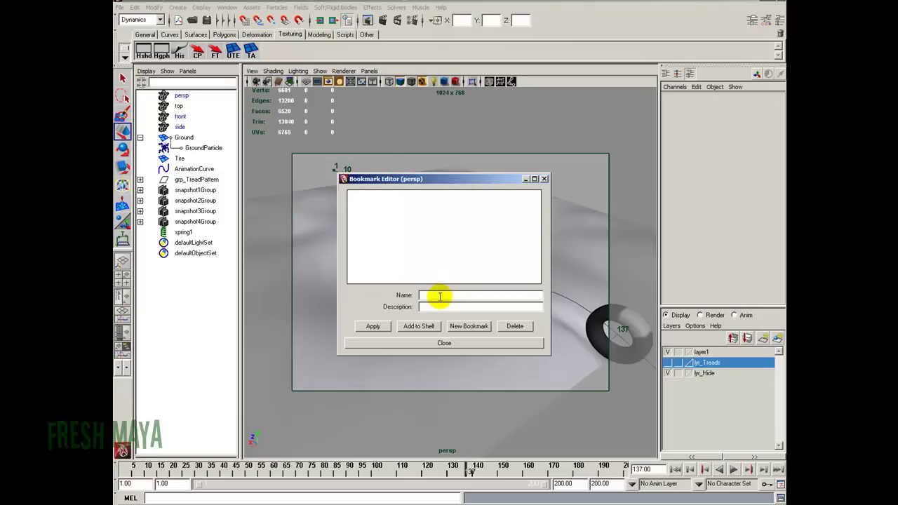
pyautogui.write('RenderAngle1')
pyautogui.press('Return')
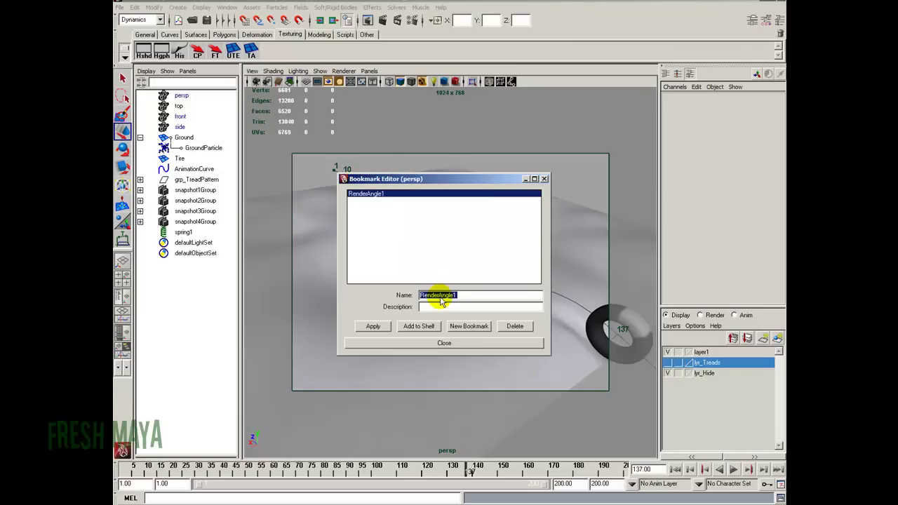
pyautogui.click(467, 343)
# Orbit away, then restore the view from the RenderAngle1 bookmark.
pyautogui.keyDown('alt'); pyautogui.moveTo(469, 345); pyautogui.dragTo(430, 273); pyautogui.keyUp('alt')
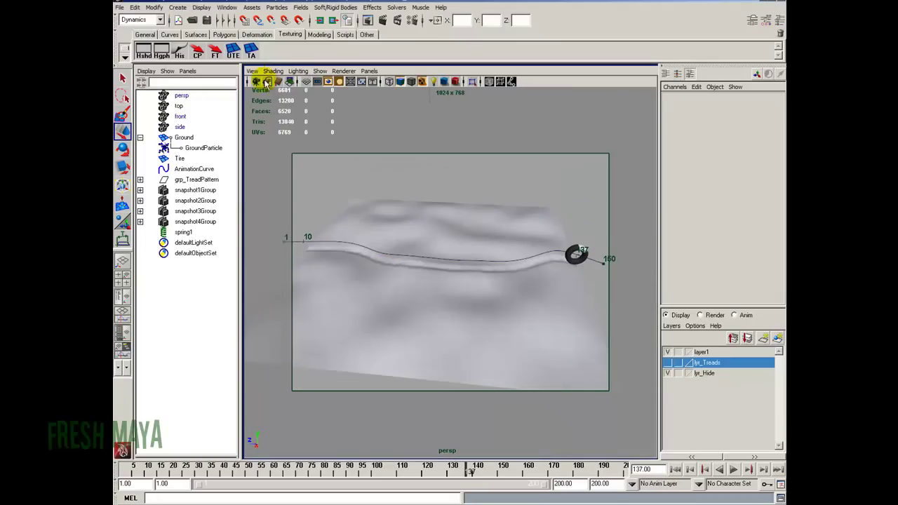
pyautogui.click(252, 72)
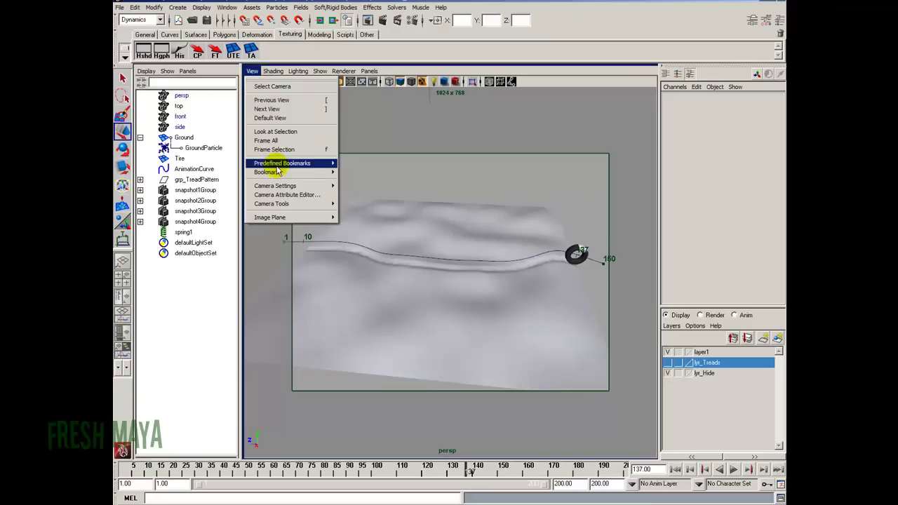
pyautogui.moveTo(295, 178)
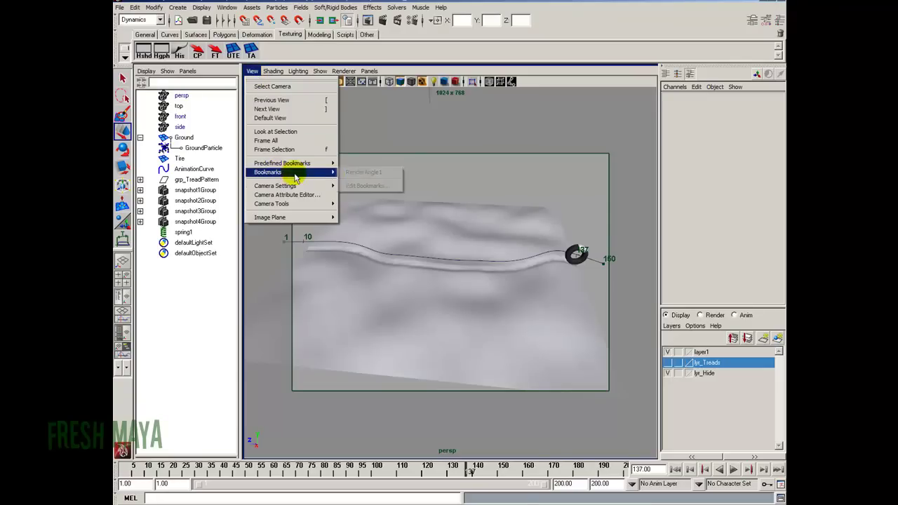
pyautogui.click(365, 173)
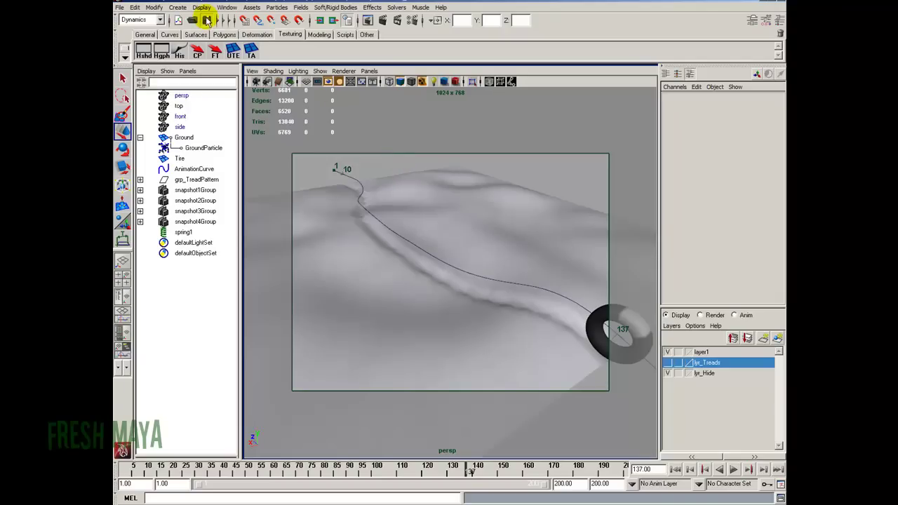
# Save TireTracks_4.mb and set Maya Software edge anti-aliasing to High quality.
pyautogui.click(207, 20)
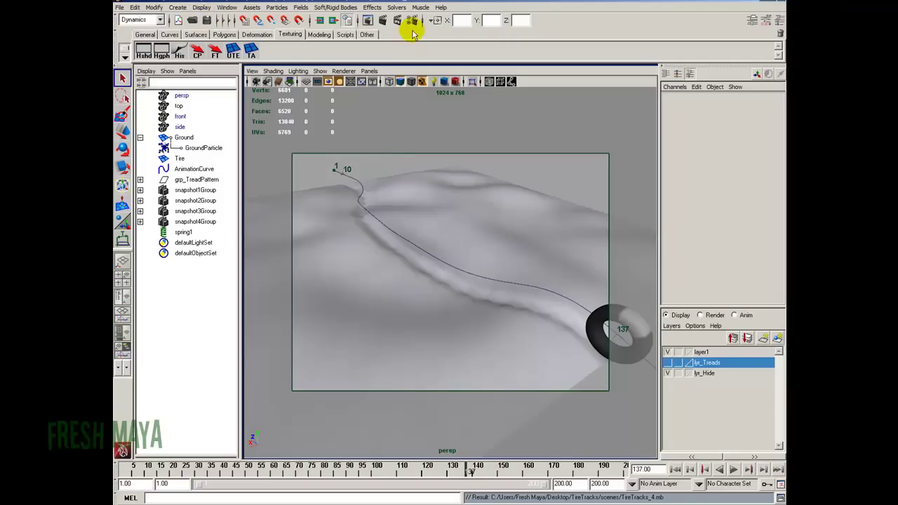
pyautogui.click(413, 23)
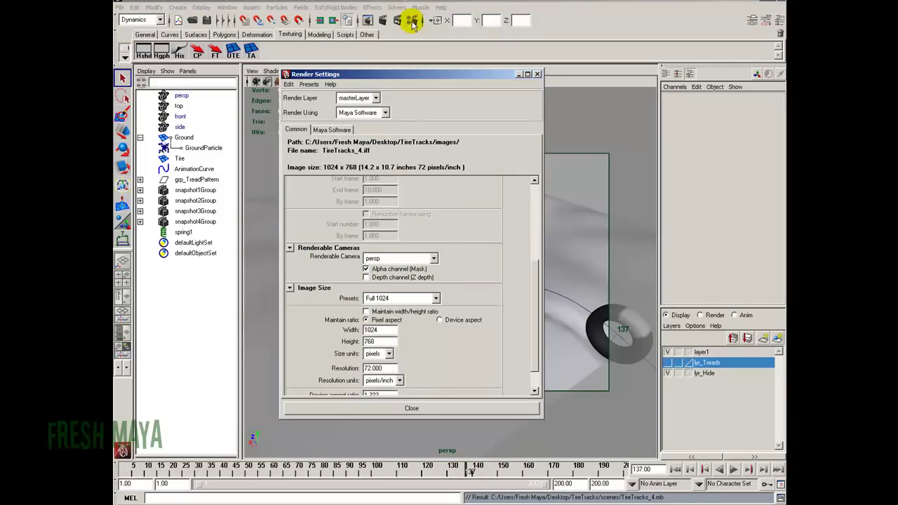
pyautogui.click(341, 131)
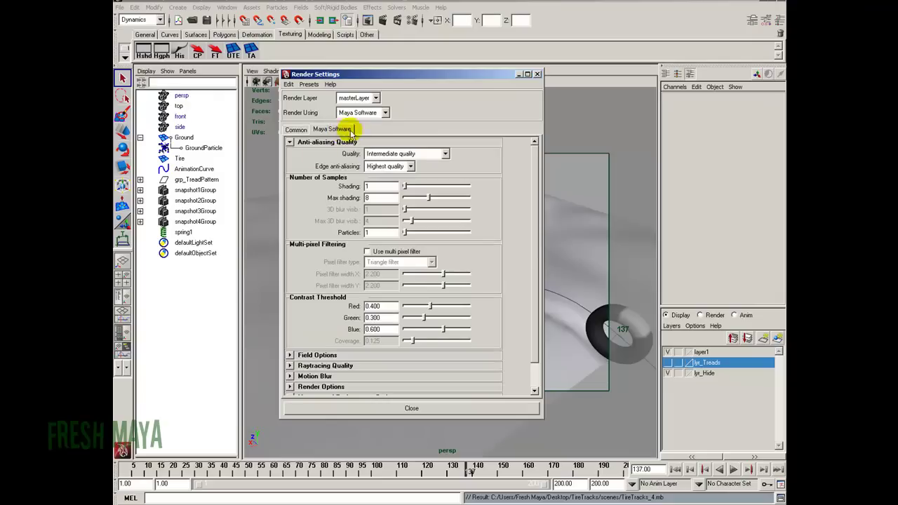
pyautogui.click(298, 130)
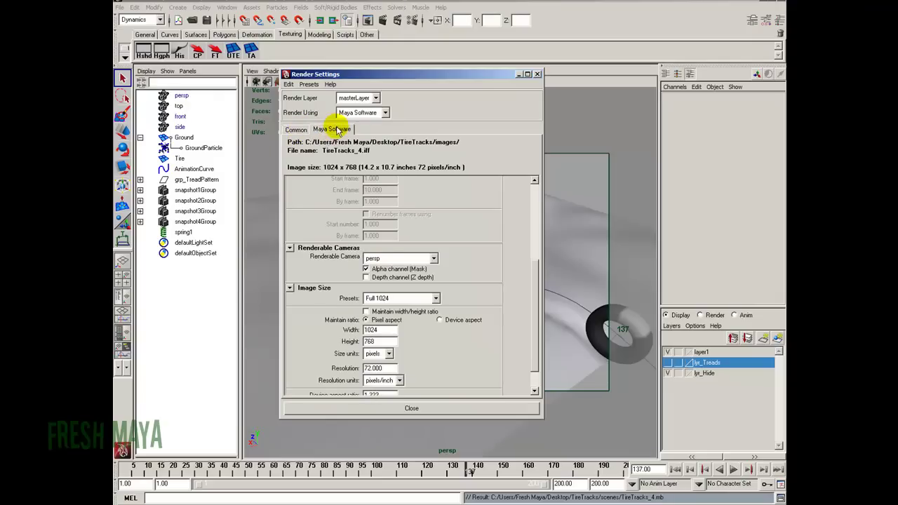
pyautogui.click(333, 130)
pyautogui.click(410, 167)
pyautogui.click(382, 195)
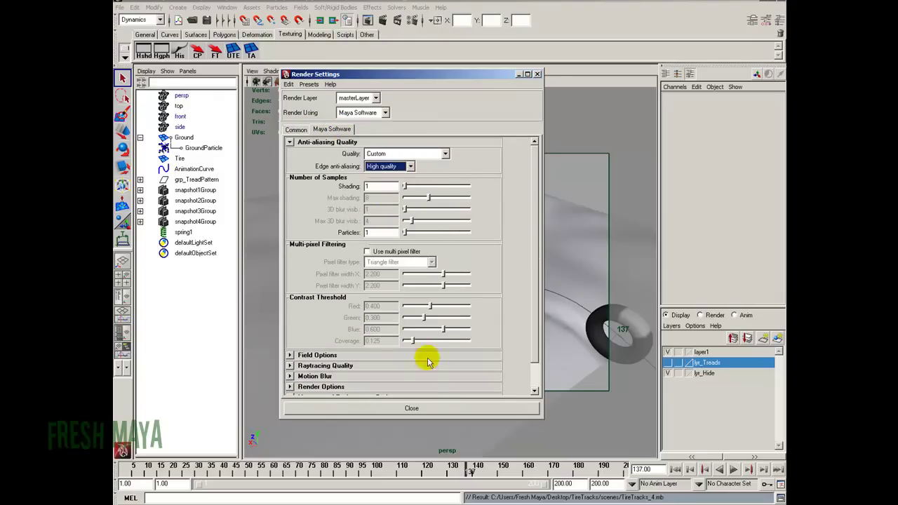
# Close Render Settings, render a test of frame 137, then close the preview.
pyautogui.click(432, 412)
pyautogui.click(368, 20)
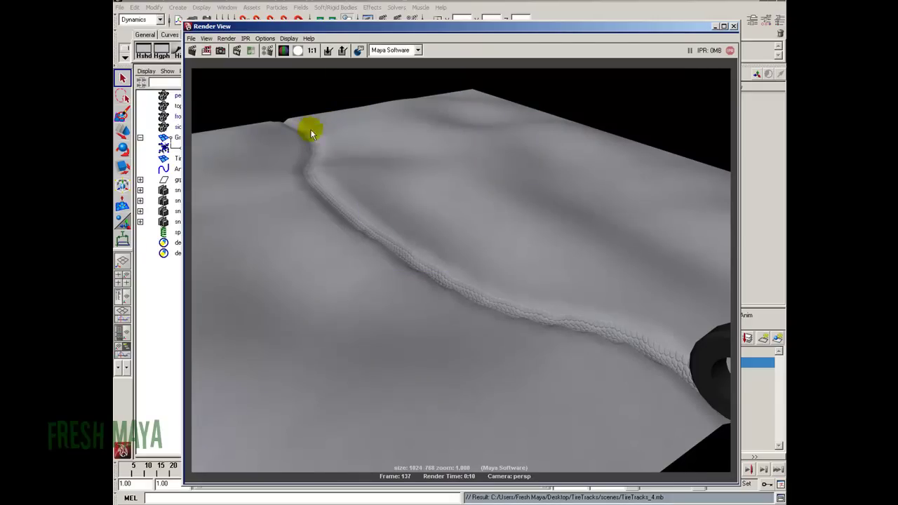
pyautogui.click(734, 27)
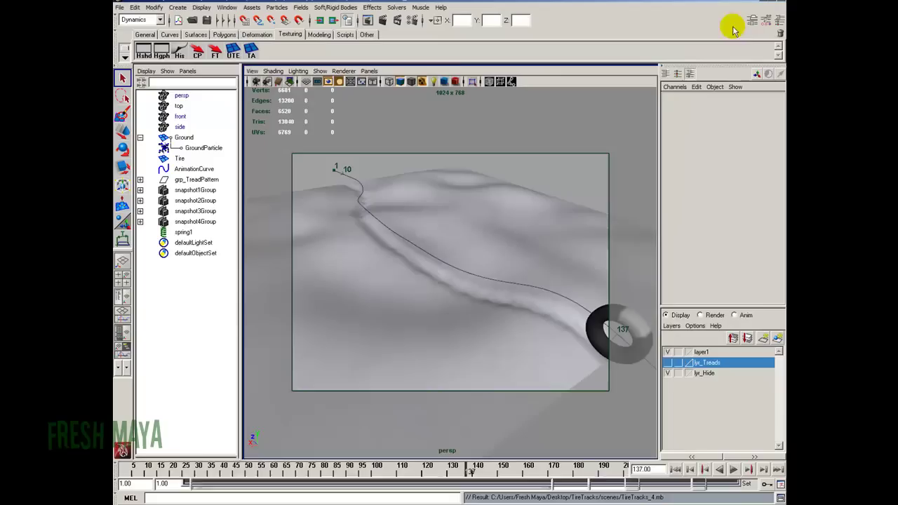
# Enter TireAnimation as the file name prefix in the common render settings.
pyautogui.click(396, 21)
pyautogui.click(295, 129)
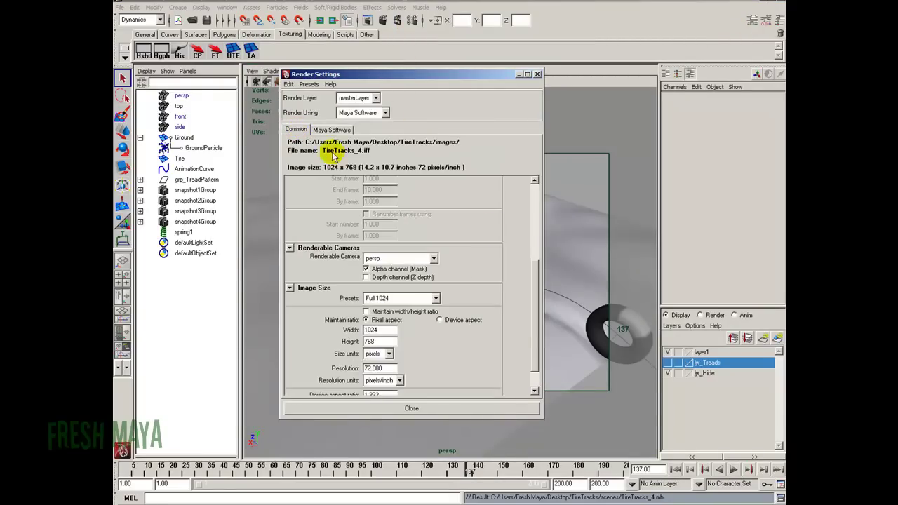
pyautogui.moveTo(535, 271); pyautogui.dragTo(532, 198)
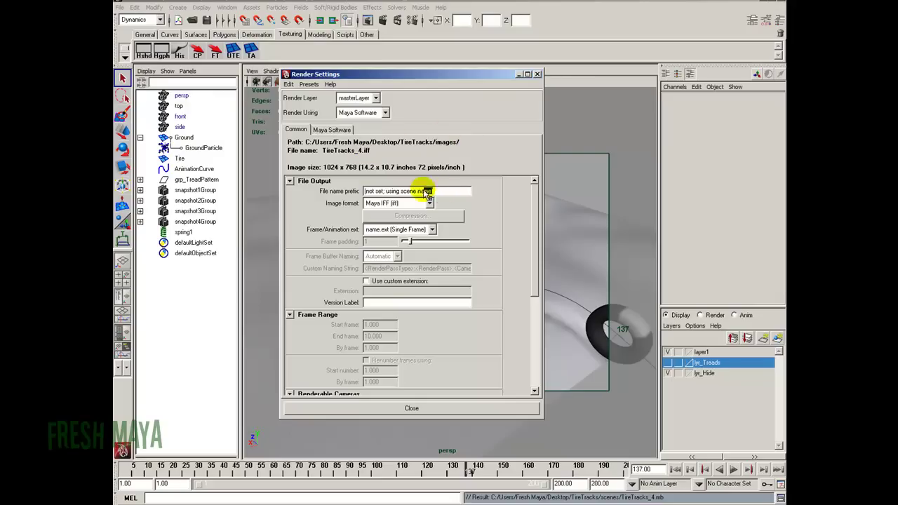
pyautogui.moveTo(421, 192); pyautogui.dragTo(354, 194)
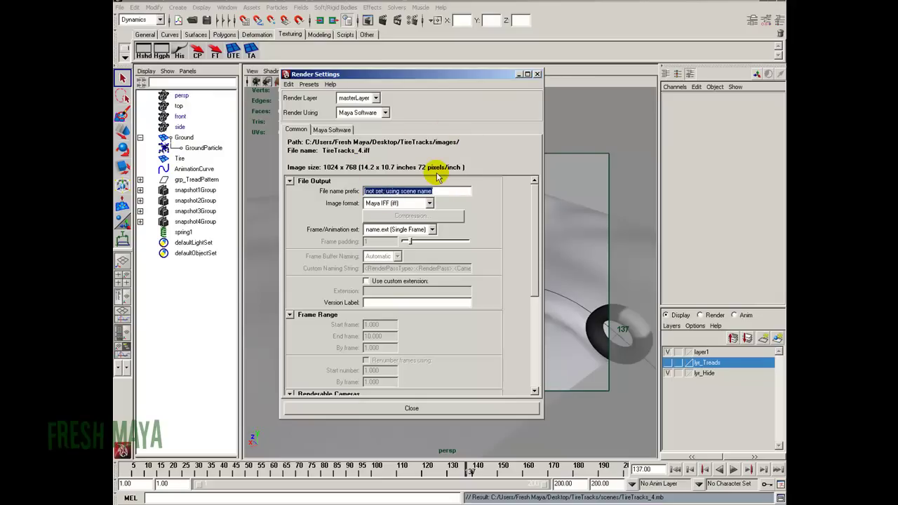
pyautogui.write('TireAnimation')
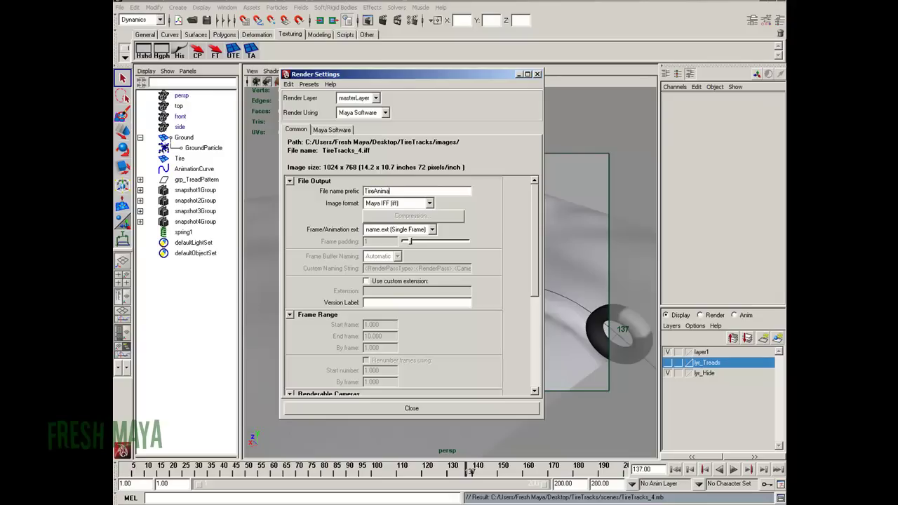
# Set the image format to Targa (tga) and frame numbering to name.#.ext.
pyautogui.click(429, 203)
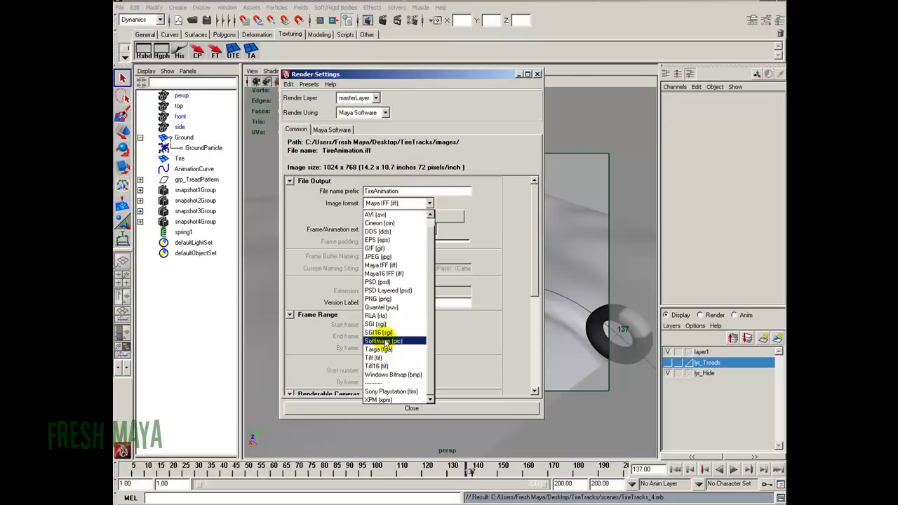
pyautogui.click(385, 350)
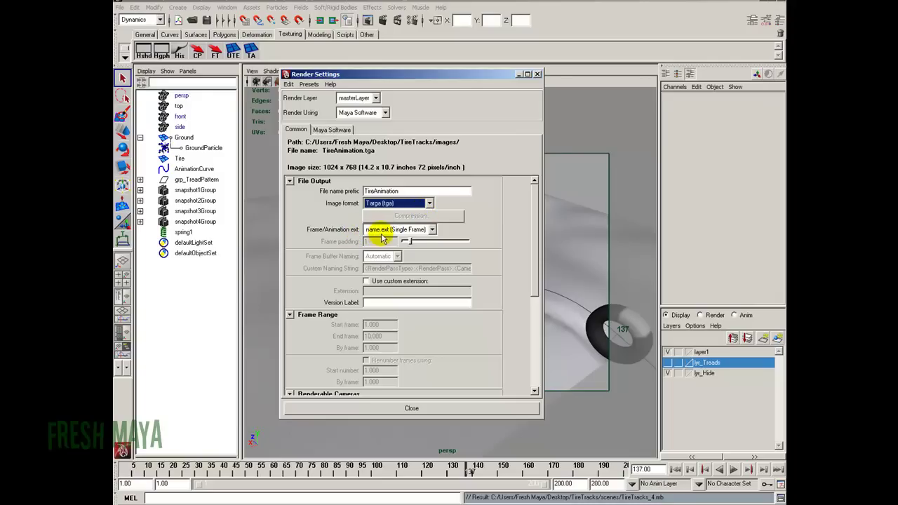
pyautogui.click(431, 230)
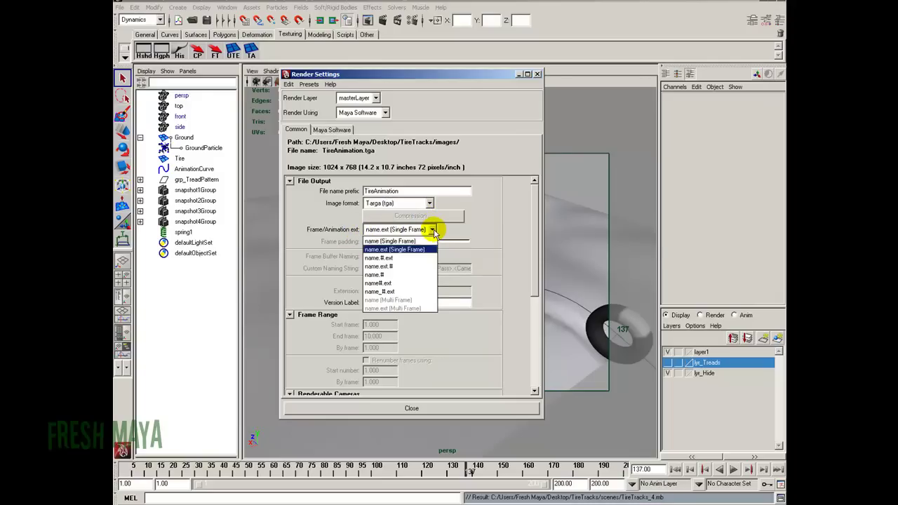
pyautogui.click(393, 258)
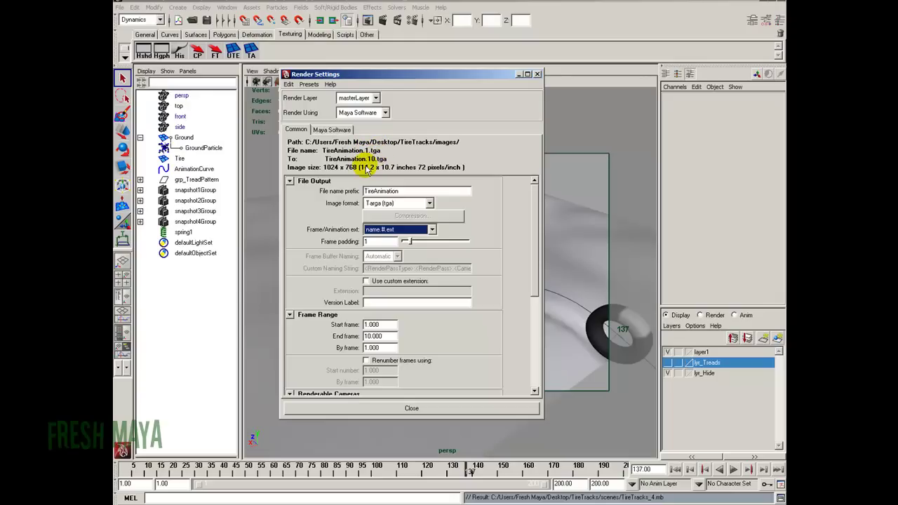
# Set the end frame to 150 and drag frame padding up to 3.
pyautogui.moveTo(394, 325); pyautogui.dragTo(345, 324)
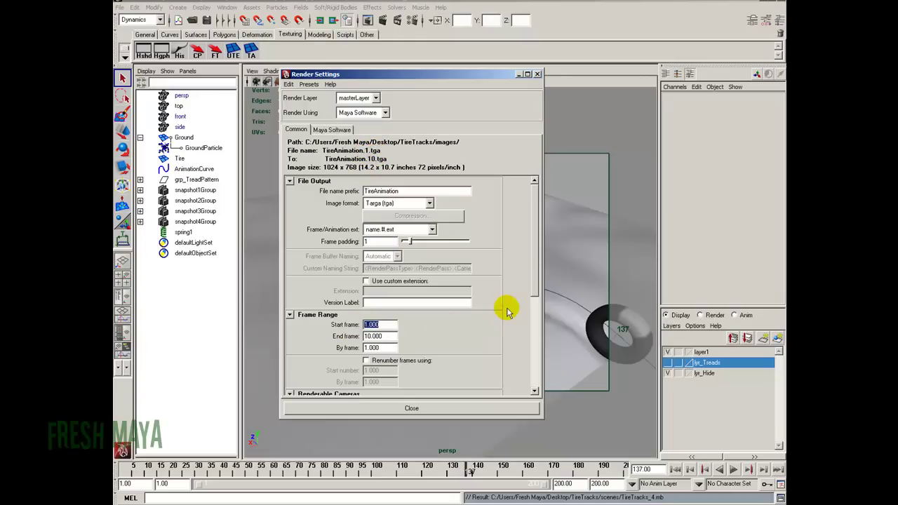
pyautogui.write('9')
pyautogui.press('Tab')
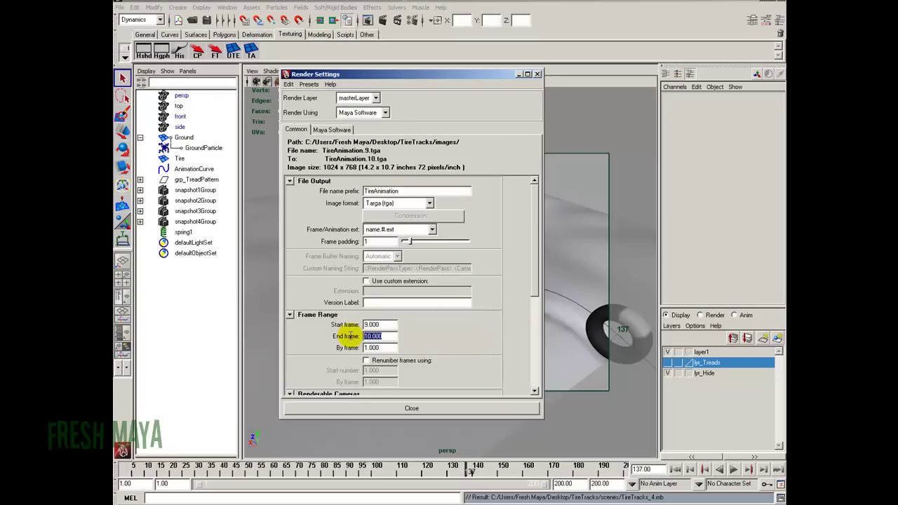
pyautogui.write('150')
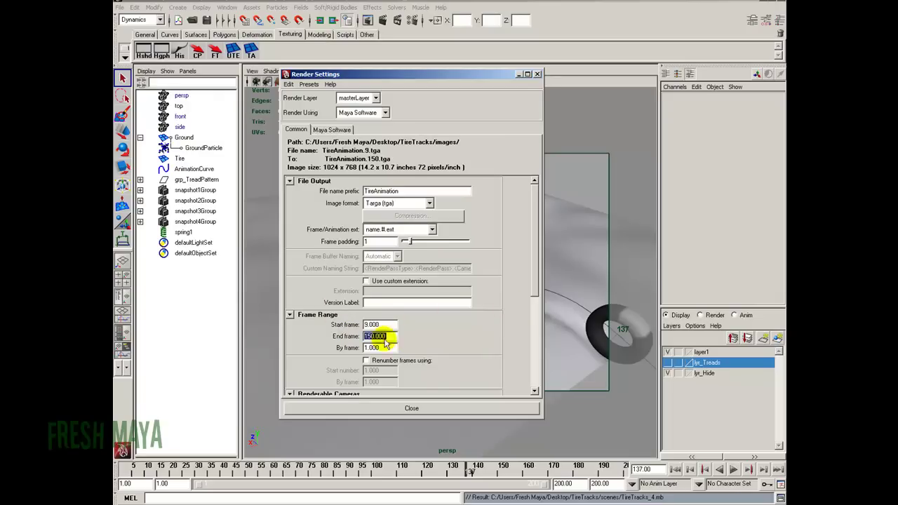
pyautogui.click(377, 241)
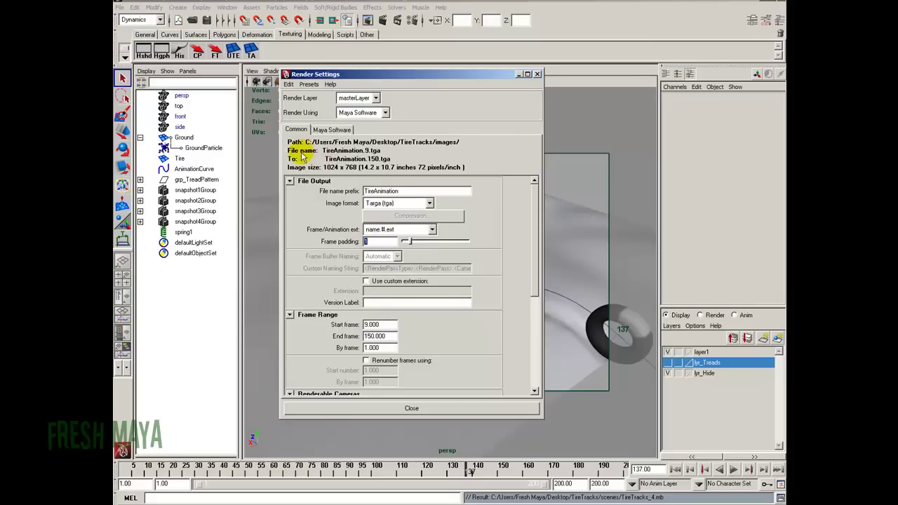
pyautogui.click(373, 325)
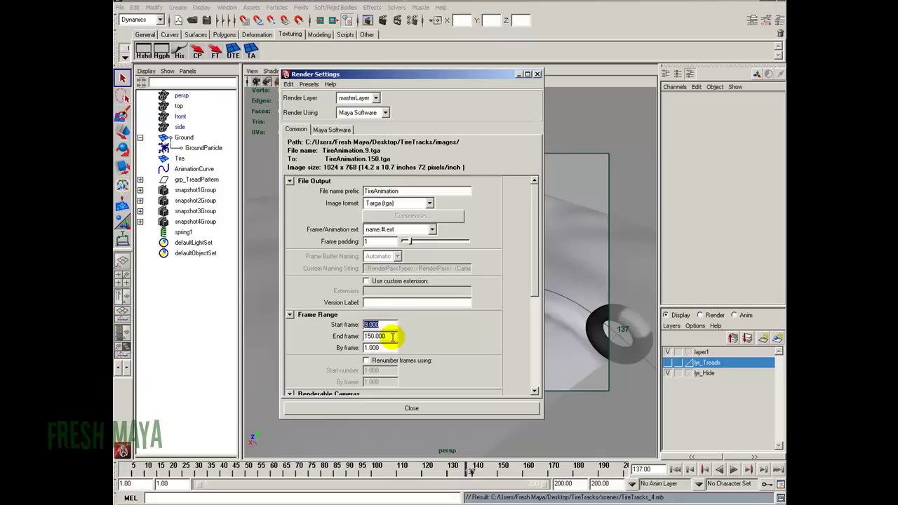
pyautogui.click(372, 336)
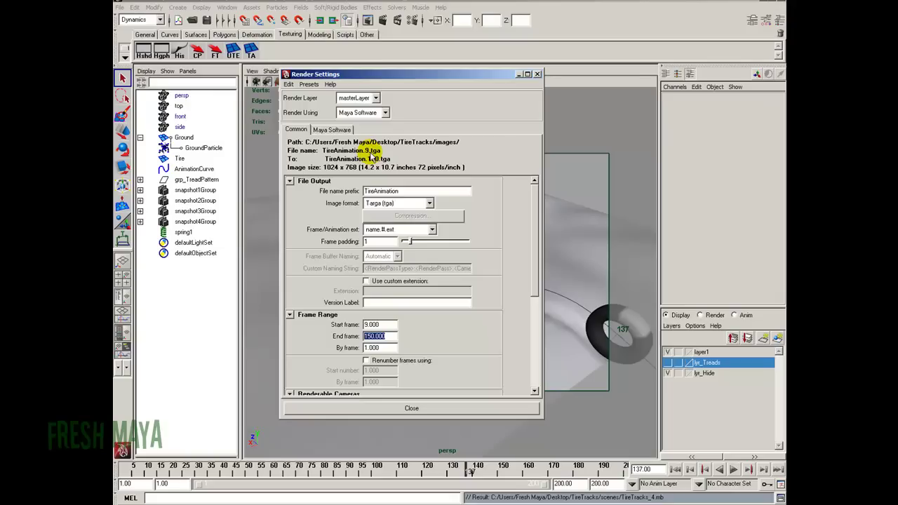
pyautogui.doubleClick(371, 242)
pyautogui.click(407, 243)
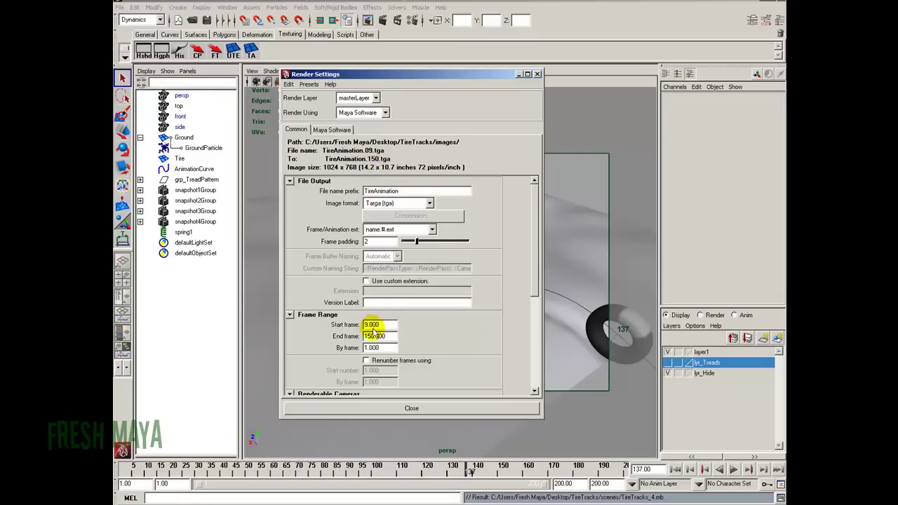
pyautogui.moveTo(418, 241); pyautogui.dragTo(422, 242)
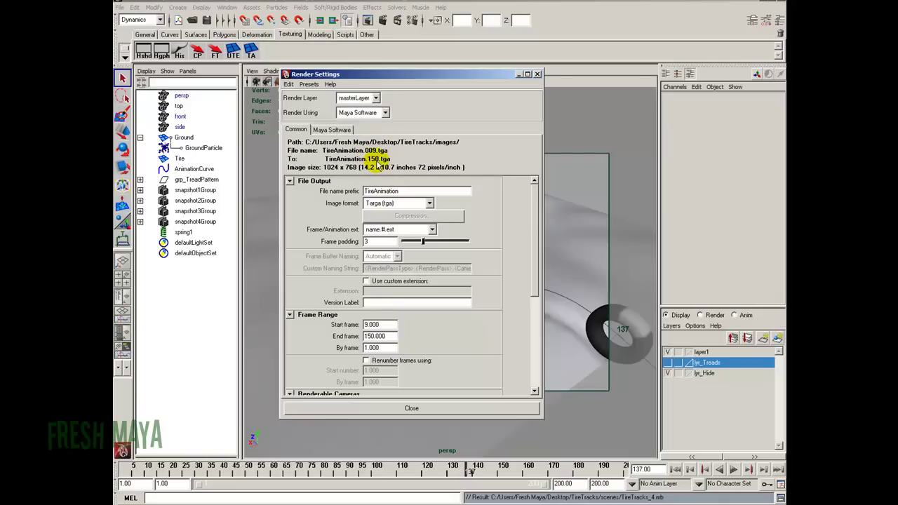
# Change the start frame to 1 and review the start, end and step values.
pyautogui.doubleClick(386, 324)
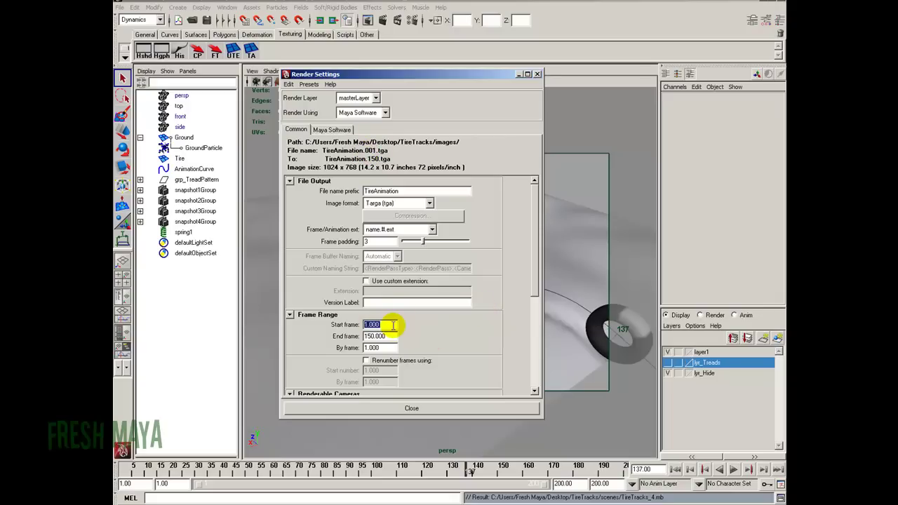
pyautogui.write('1')
pyautogui.press('Return')
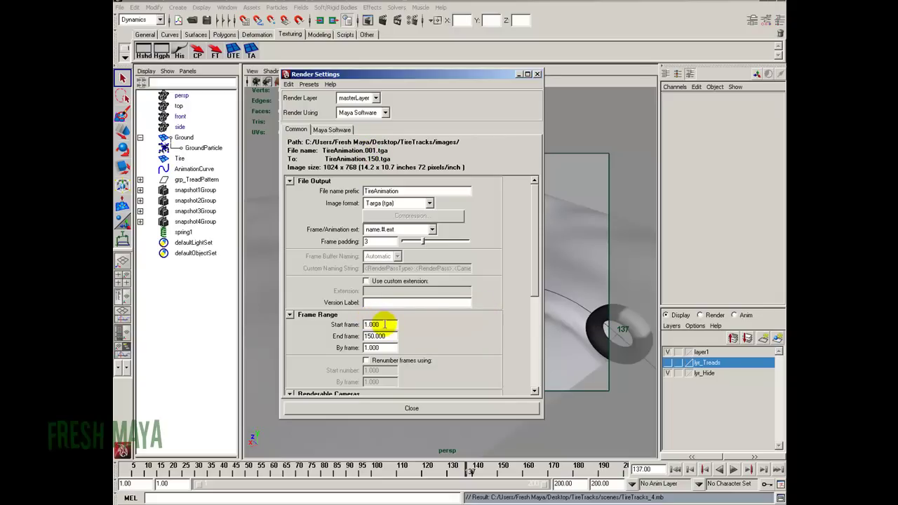
pyautogui.doubleClick(382, 324)
pyautogui.doubleClick(392, 336)
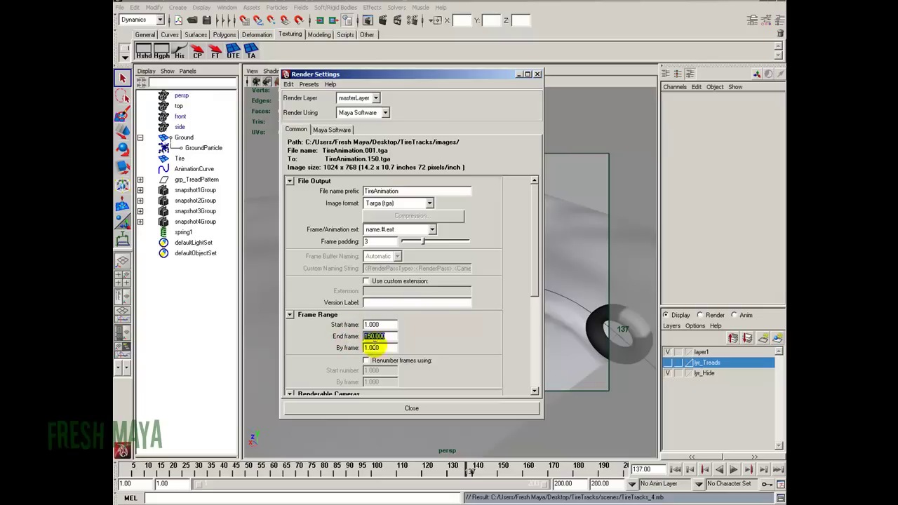
pyautogui.doubleClick(372, 347)
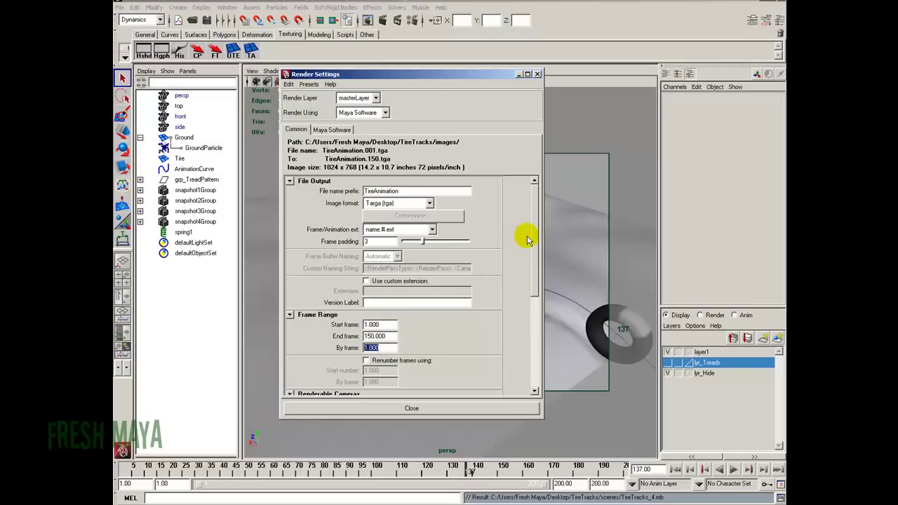
# Confirm persp in the Renderable Camera list and close the Render Settings window.
pyautogui.moveTo(531, 237); pyautogui.dragTo(526, 311)
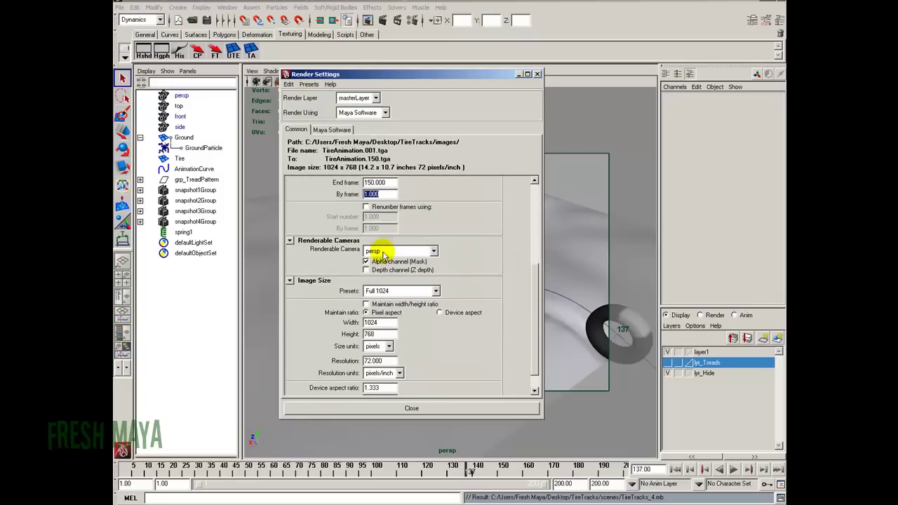
pyautogui.click(428, 250)
pyautogui.click(421, 261)
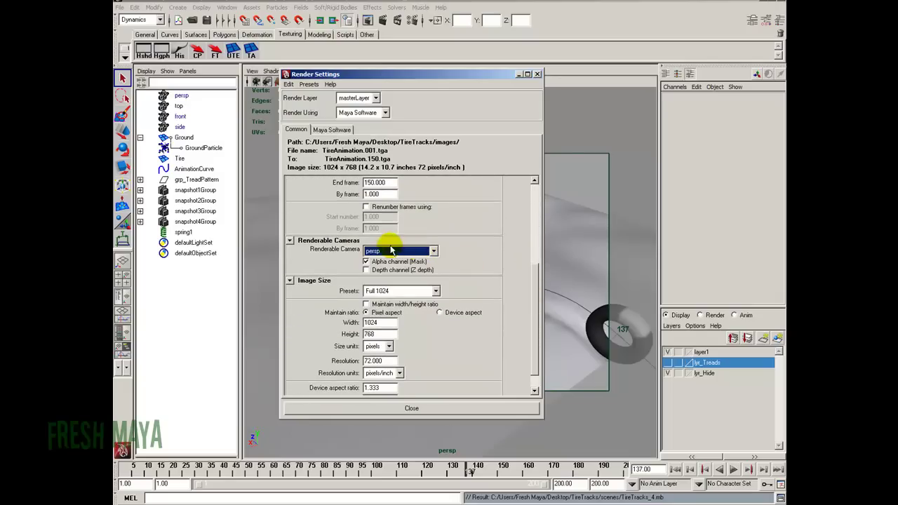
pyautogui.scroll(-1, 534, 288)
pyautogui.scroll(-1, 535, 288)
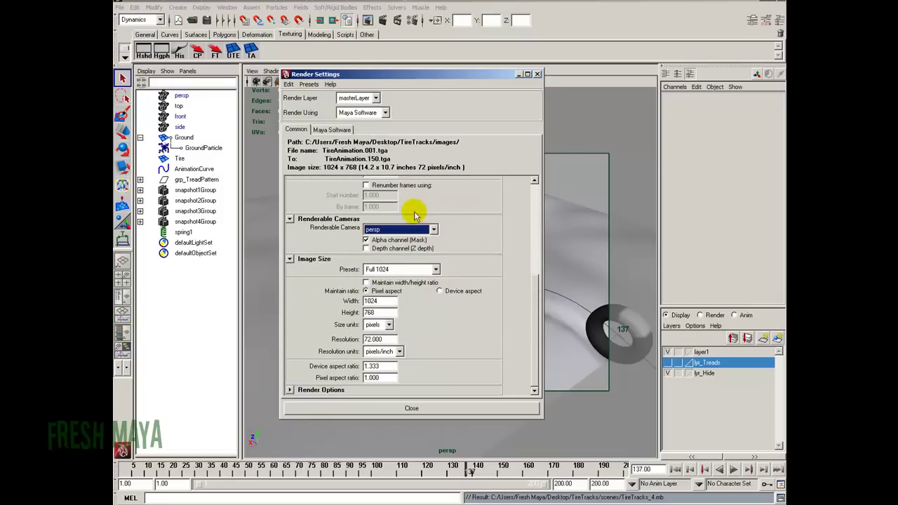
pyautogui.click(433, 230)
pyautogui.click(433, 239)
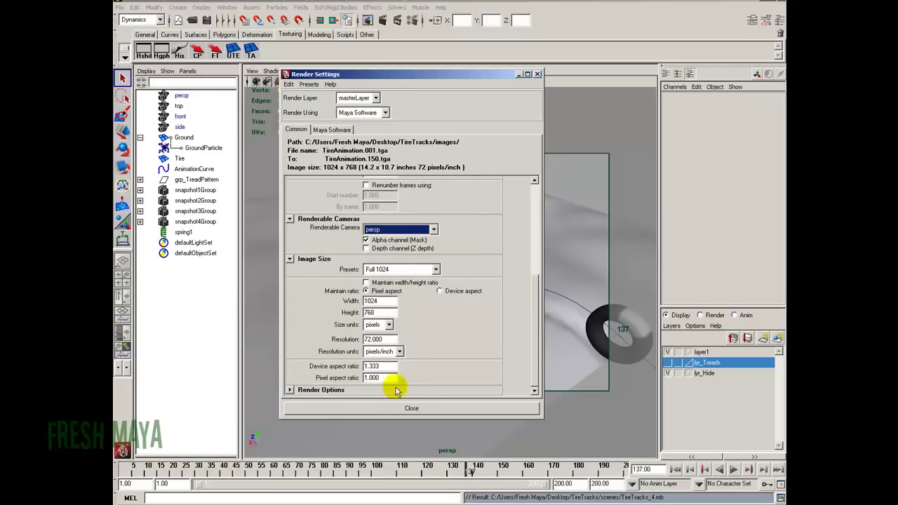
pyautogui.click(411, 408)
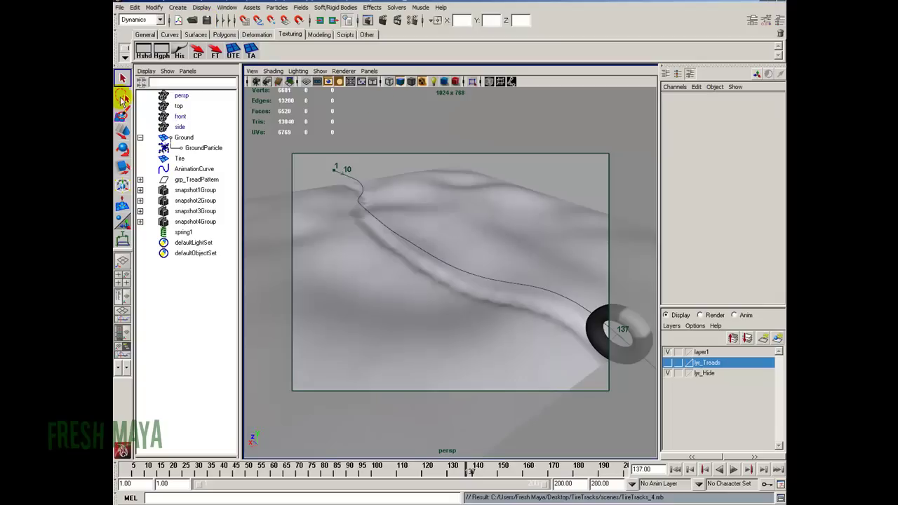
# Switch to the Rendering menu set and open the Render > Batch Render options.
pyautogui.click(161, 20)
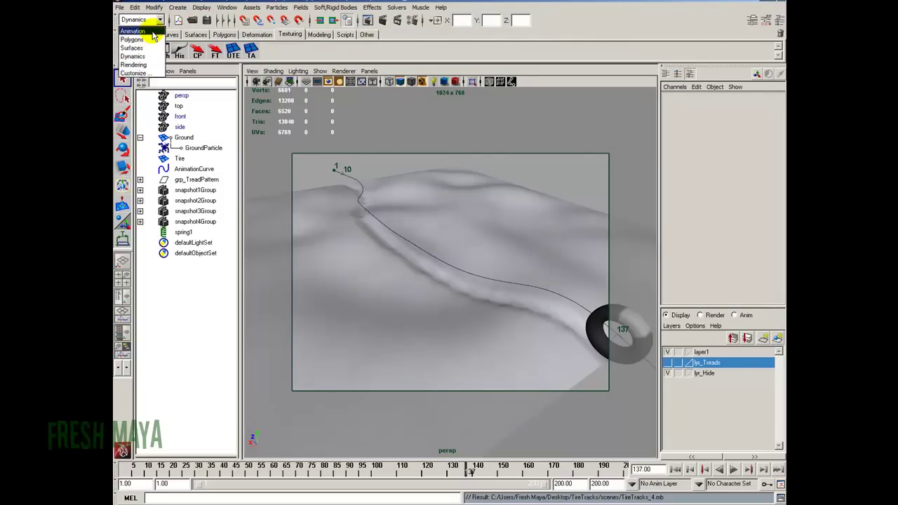
pyautogui.click(153, 32)
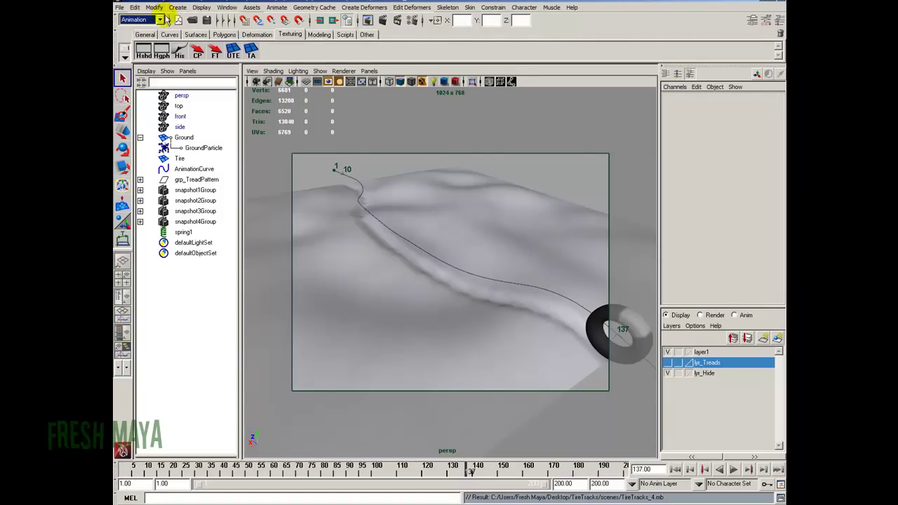
pyautogui.click(162, 20)
pyautogui.click(140, 64)
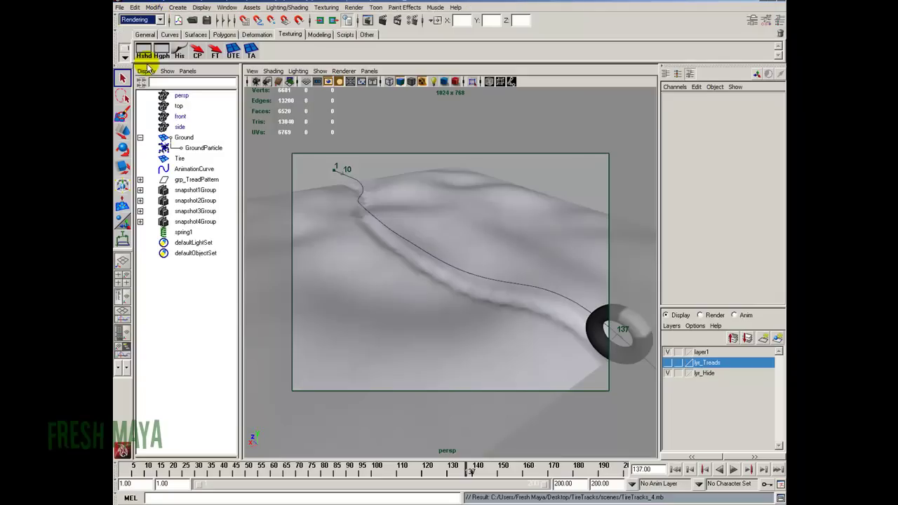
pyautogui.click(355, 8)
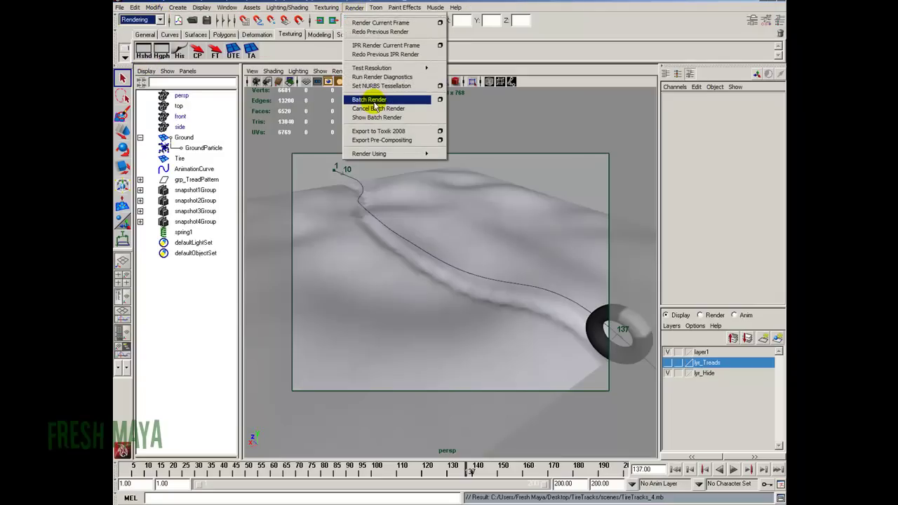
pyautogui.click(440, 99)
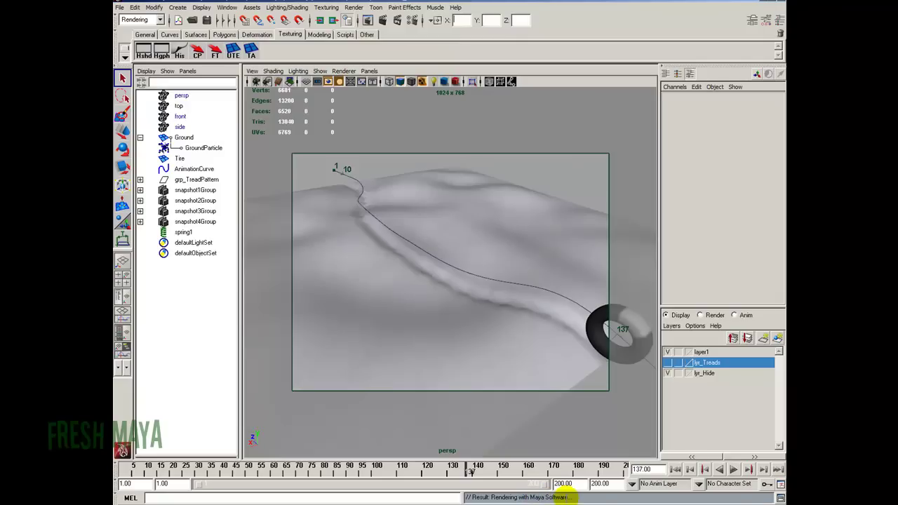
# Watch the Script Editor log until TireAnimation.150.tga renders and 'Rendering Completed' appears, then close it.
pyautogui.click(780, 499)
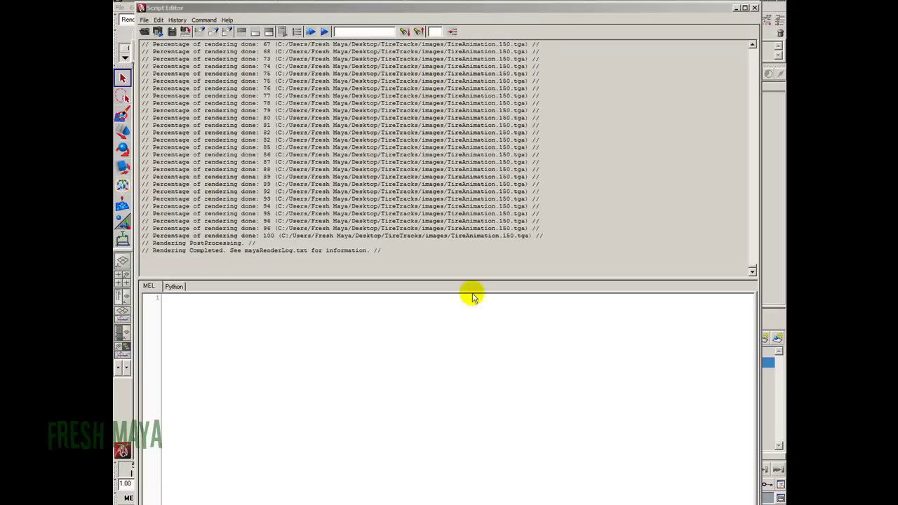
pyautogui.click(472, 297)
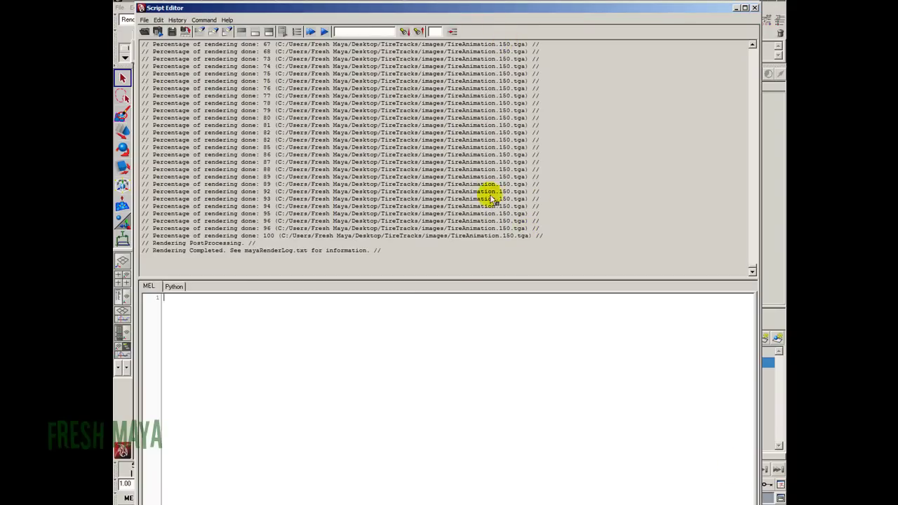
pyautogui.click(756, 7)
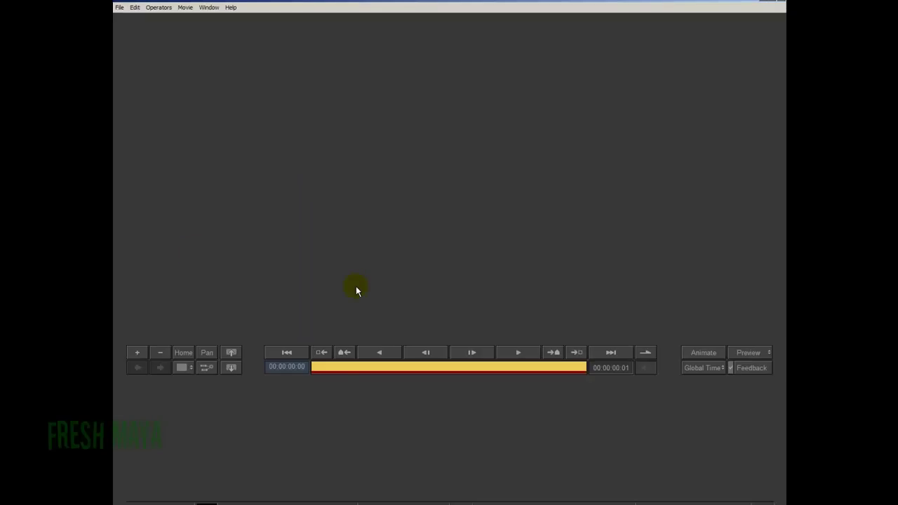
# Open the TireAnimation.[###].tga sequence from Desktop > TireTracks > images in Combustion.
pyautogui.click(119, 7)
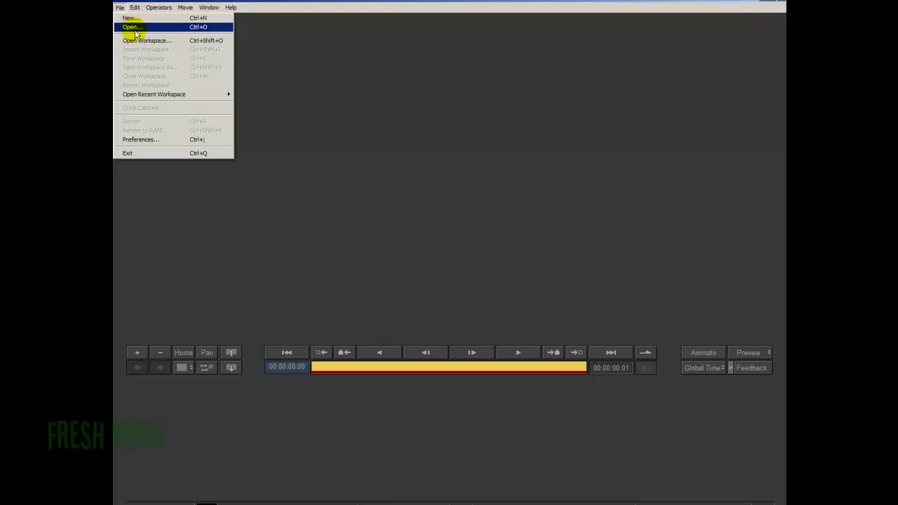
pyautogui.click(134, 27)
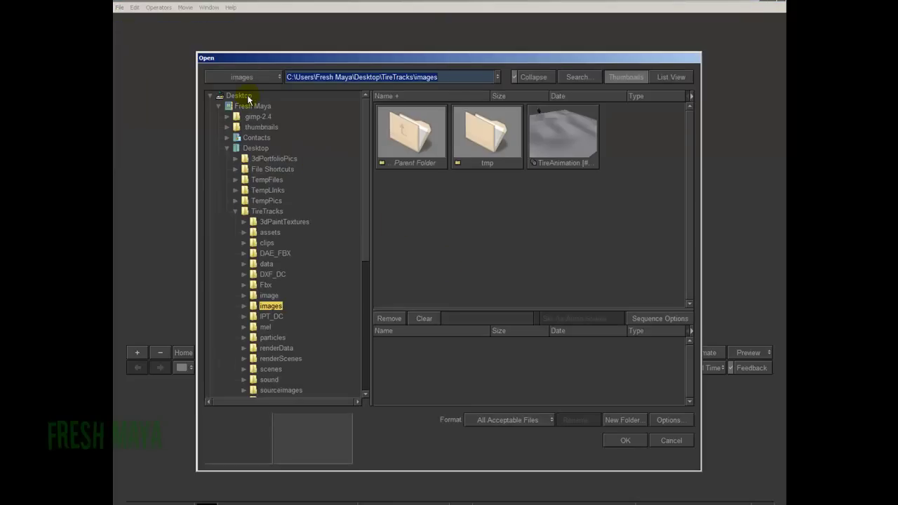
pyautogui.click(245, 98)
pyautogui.click(642, 266)
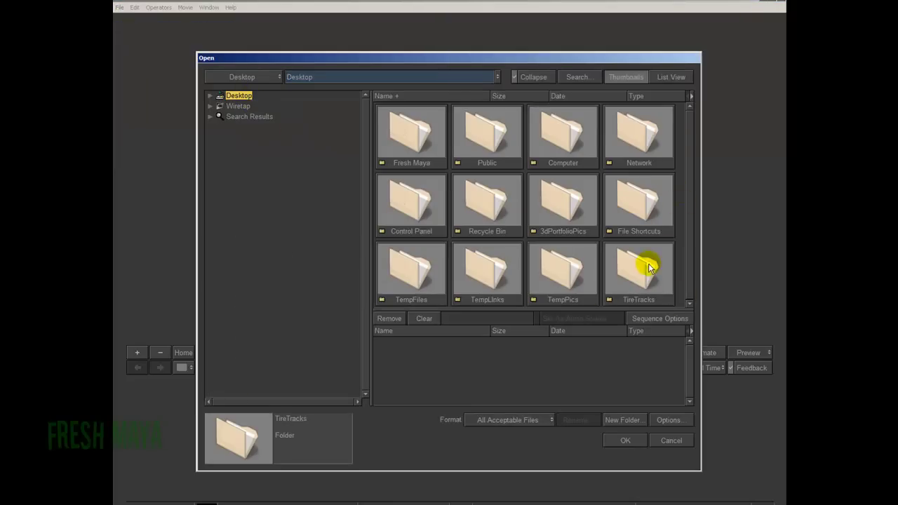
pyautogui.doubleClick(639, 270)
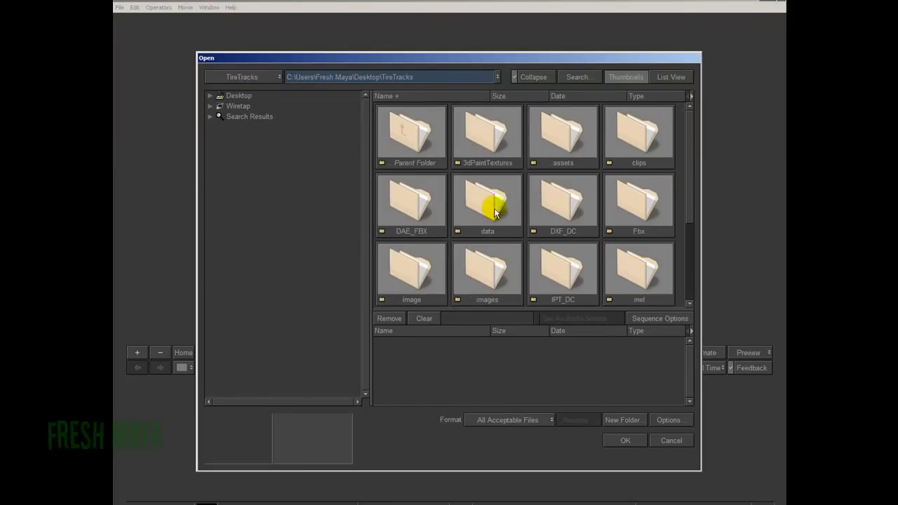
pyautogui.click(504, 274)
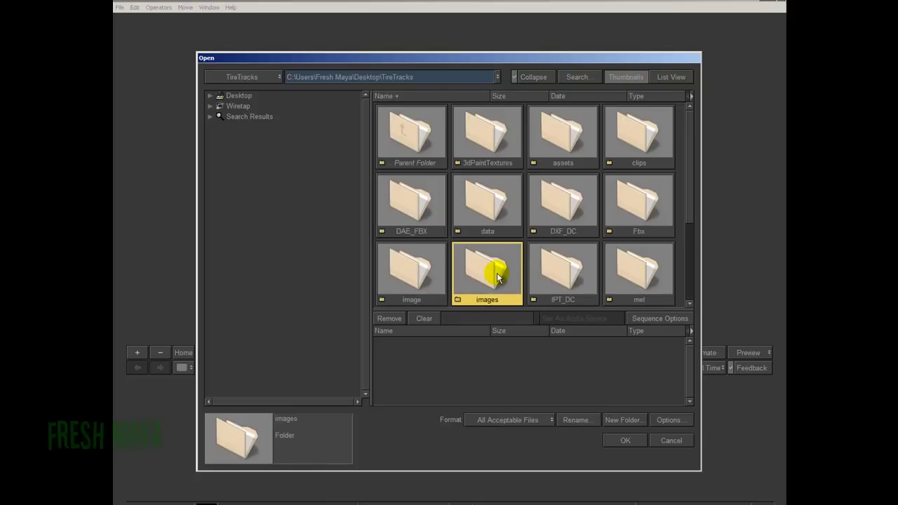
pyautogui.doubleClick(497, 275)
pyautogui.click(547, 147)
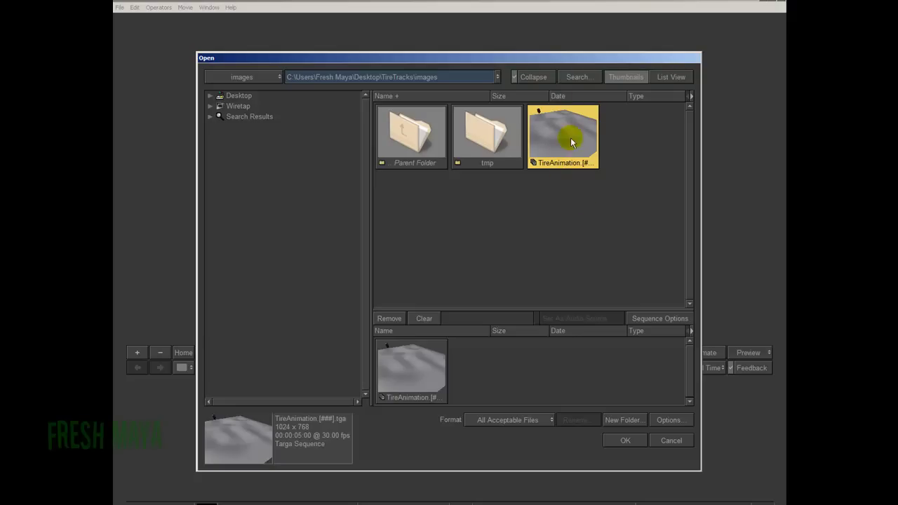
pyautogui.click(625, 442)
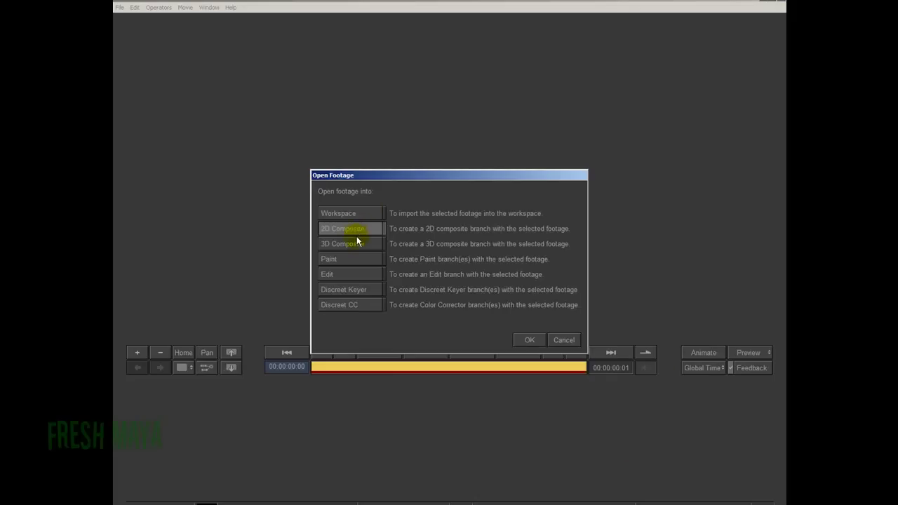
# Load the footage as a 2D composite and set the render output format to QuickTime Streaming.
pyautogui.click(528, 340)
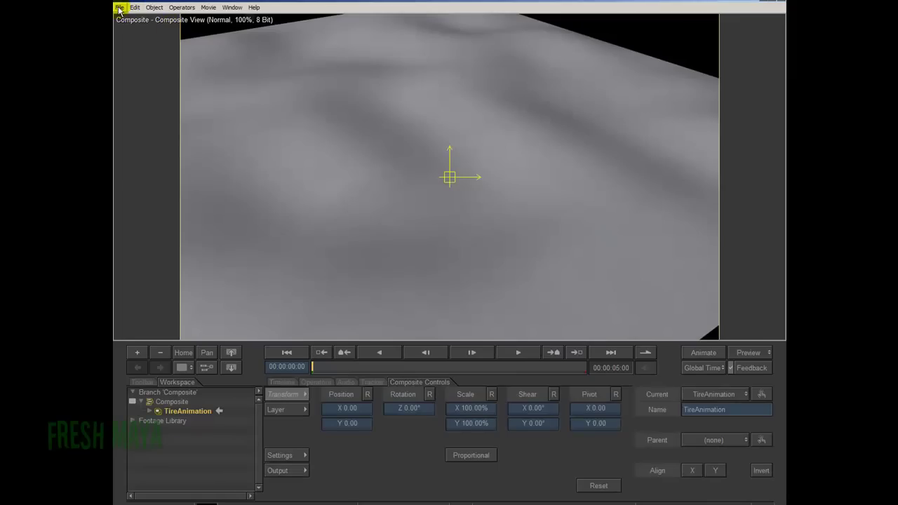
pyautogui.click(119, 9)
pyautogui.click(146, 145)
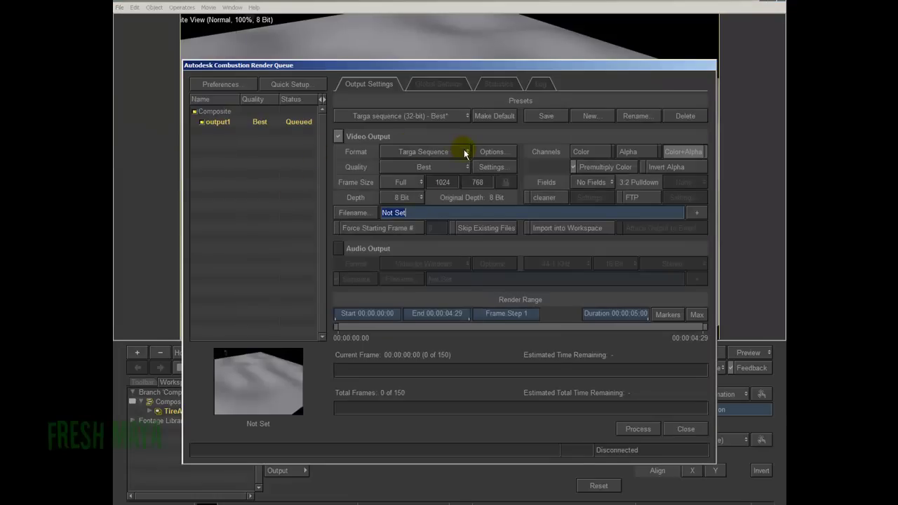
pyautogui.click(465, 153)
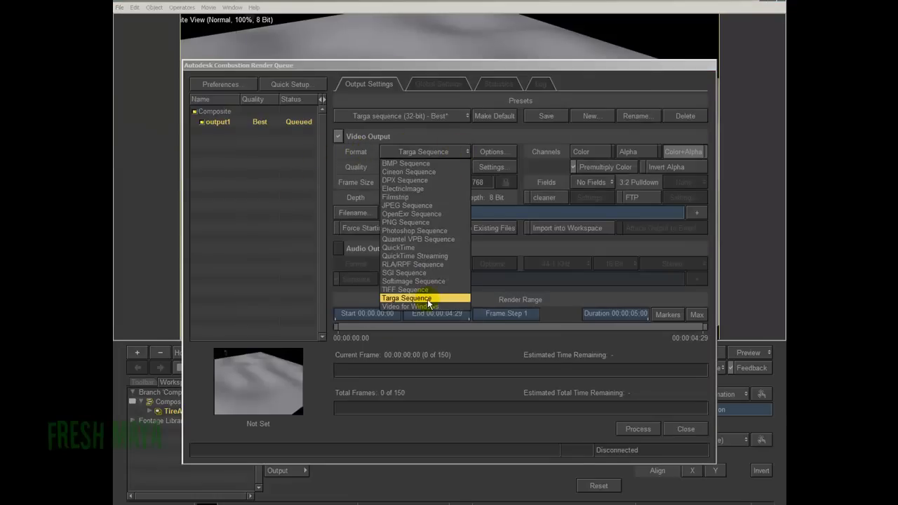
pyautogui.click(411, 249)
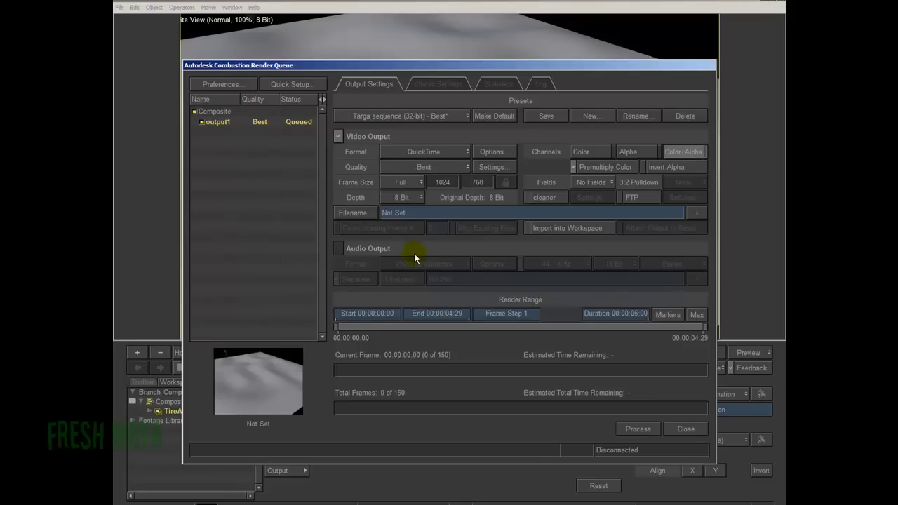
pyautogui.click(463, 154)
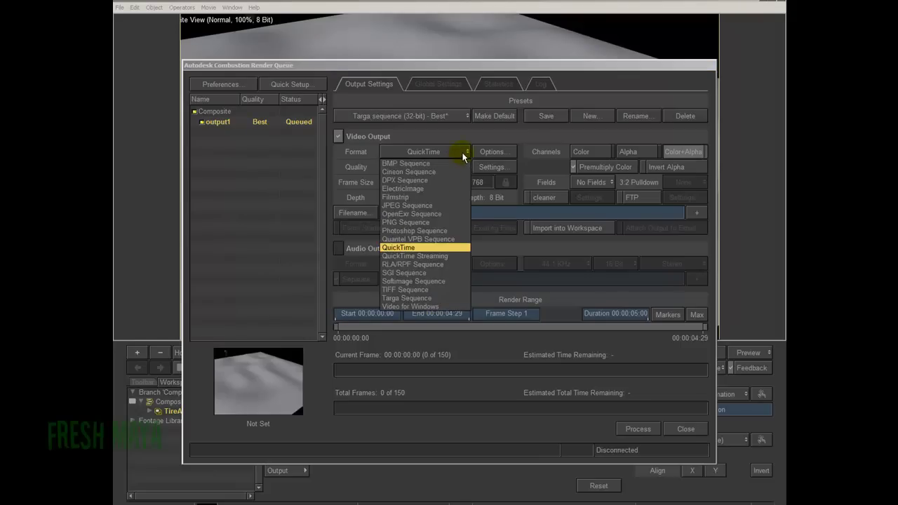
pyautogui.click(411, 306)
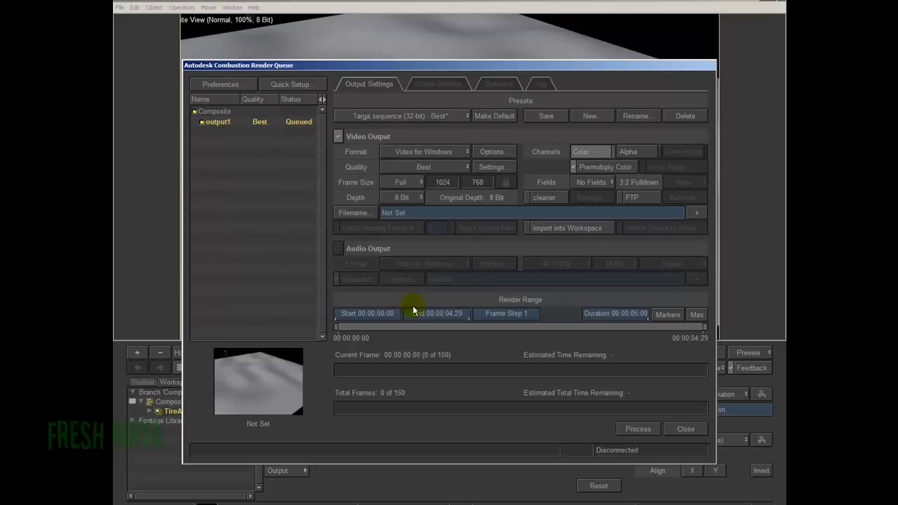
pyautogui.click(463, 155)
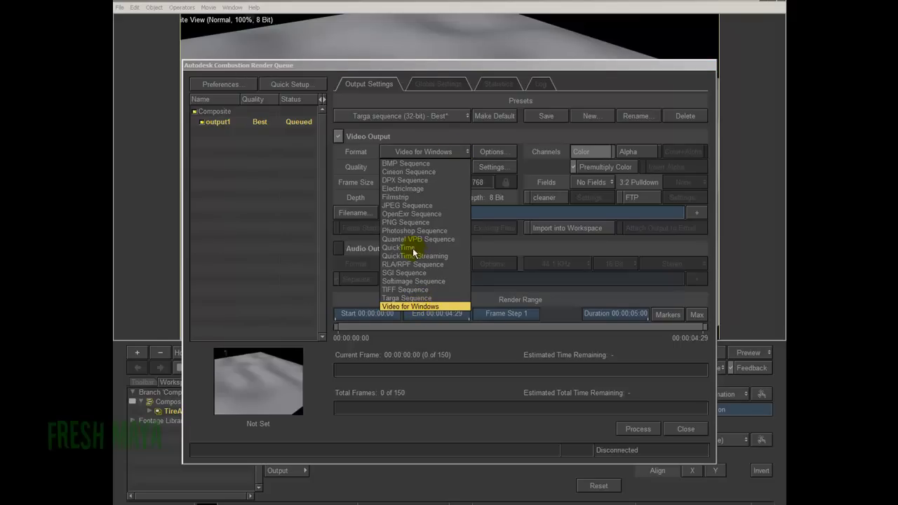
pyautogui.click(411, 257)
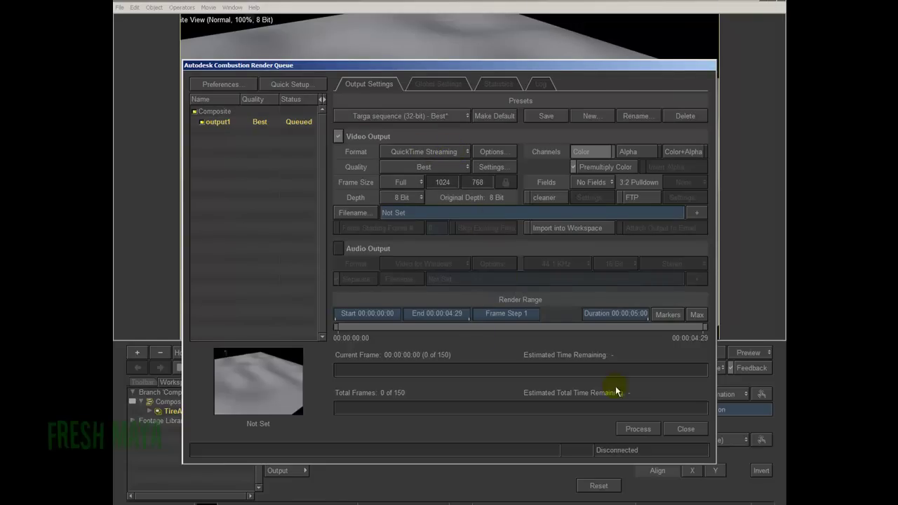
# Raise the QuickTime compression quality from Medium to High.
pyautogui.click(651, 427)
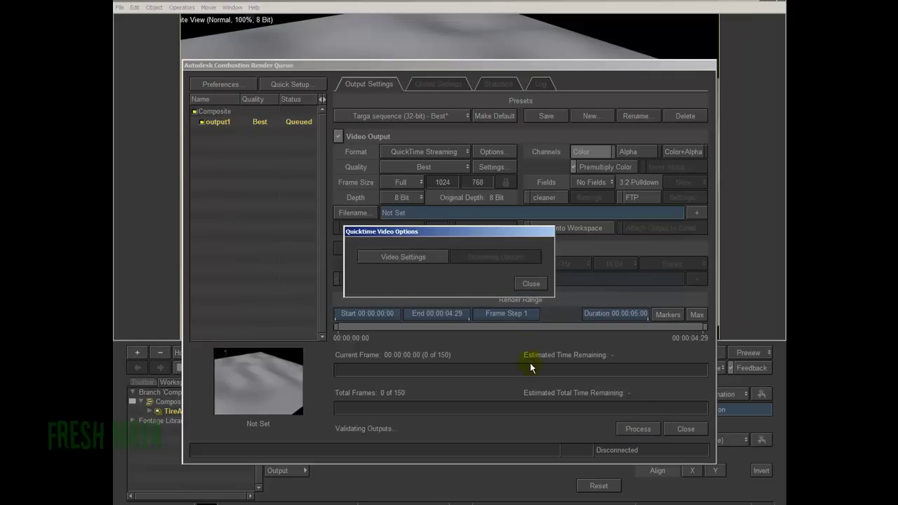
pyautogui.click(417, 256)
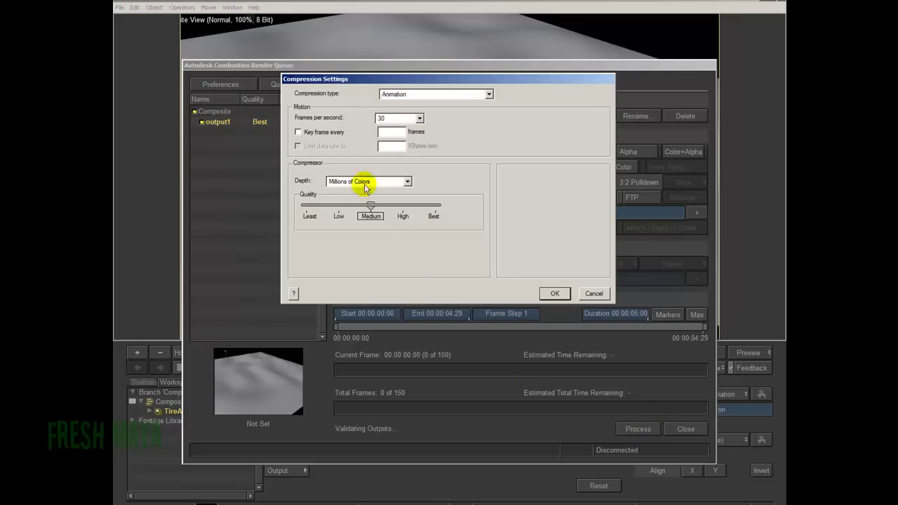
pyautogui.moveTo(371, 206); pyautogui.dragTo(400, 206)
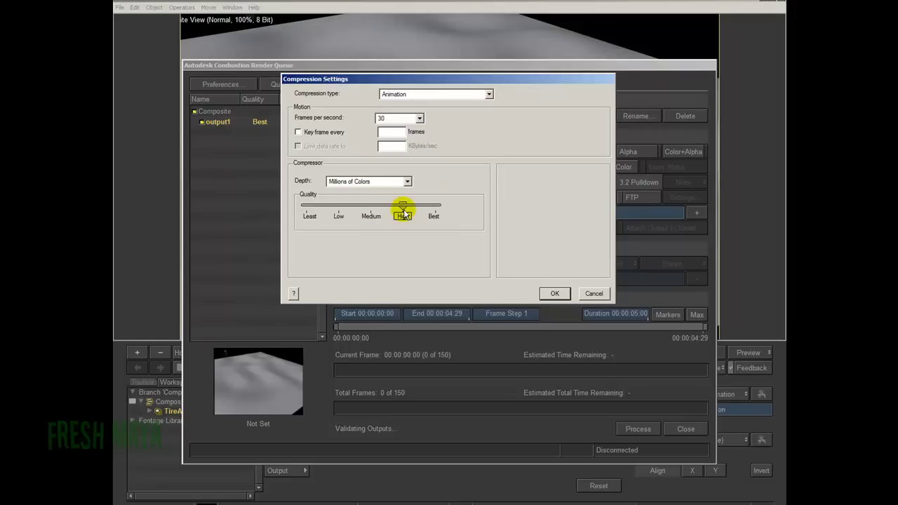
pyautogui.click(555, 294)
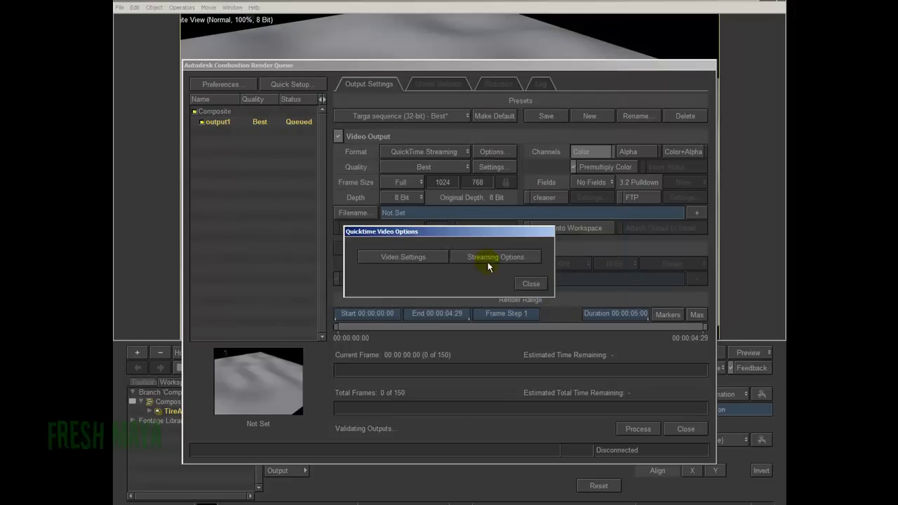
# Leave the streaming hint settings unchanged and name the output movie TireAnimation1.
pyautogui.click(487, 258)
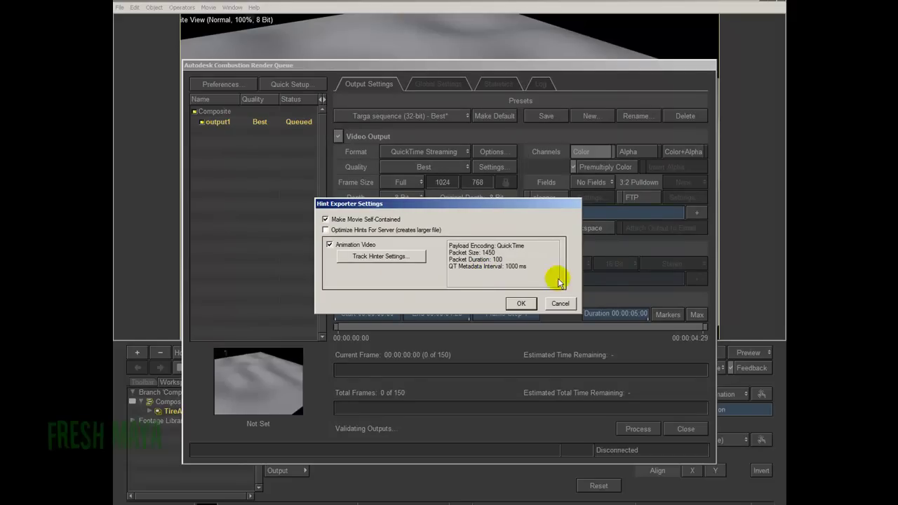
pyautogui.click(554, 307)
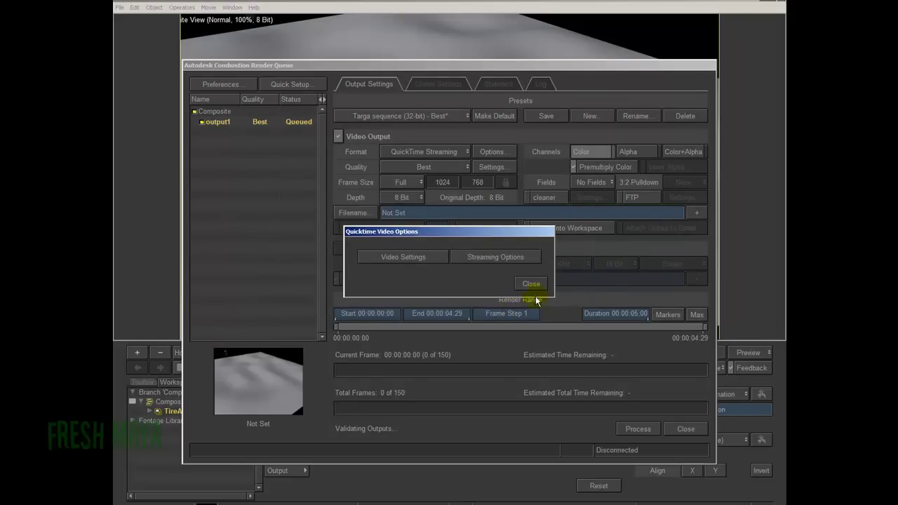
pyautogui.click(531, 284)
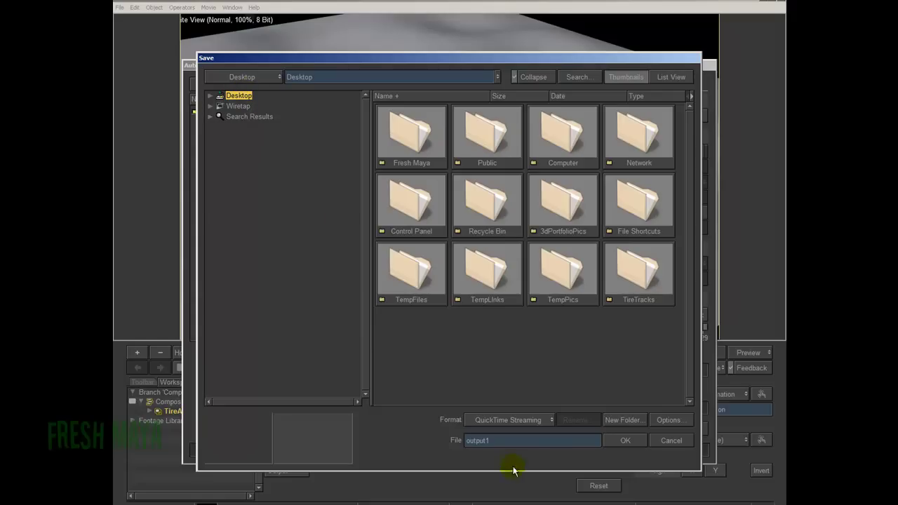
pyautogui.doubleClick(538, 441)
pyautogui.write('TireAnimation1')
# Start rendering TireAnimation1.mov, then close the Render Queue once processing finishes.
pyautogui.click(633, 442)
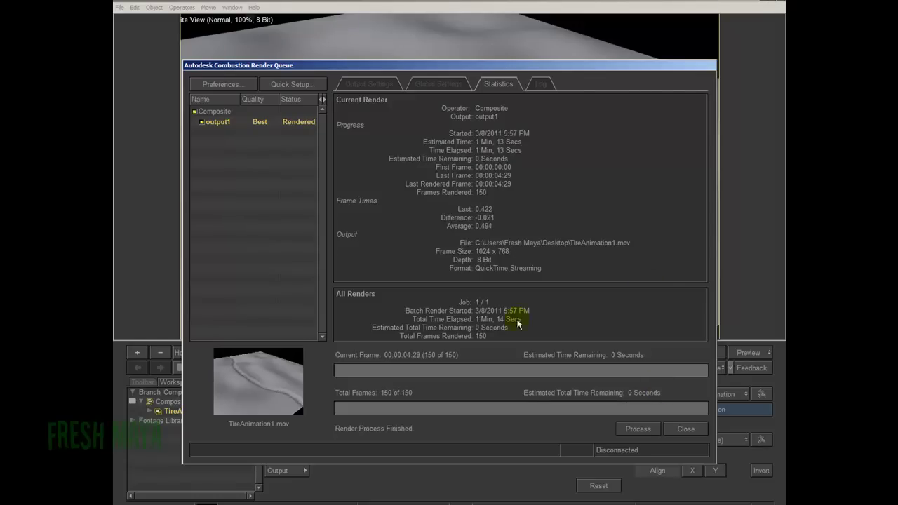
pyautogui.click(686, 429)
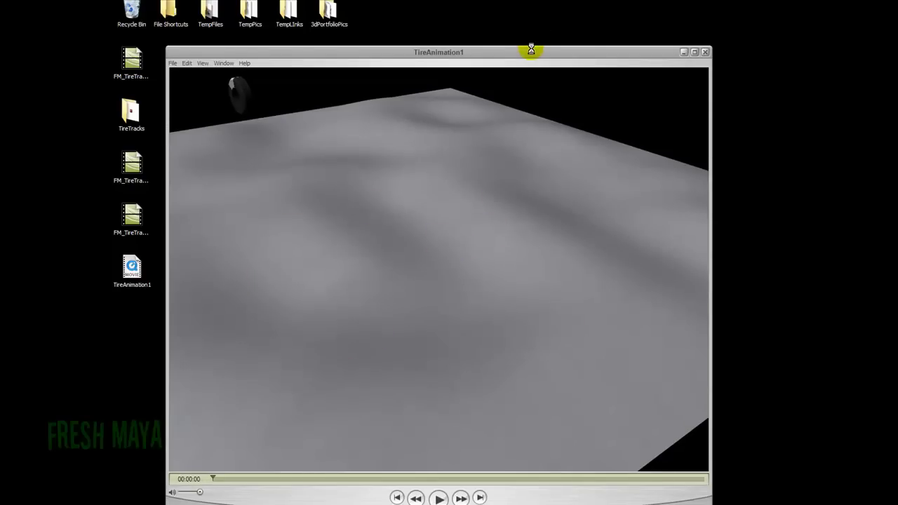
# Nudge the movie window up, play TireAnimation1, then replay it from the start.
pyautogui.moveTo(529, 50); pyautogui.dragTo(536, 26)
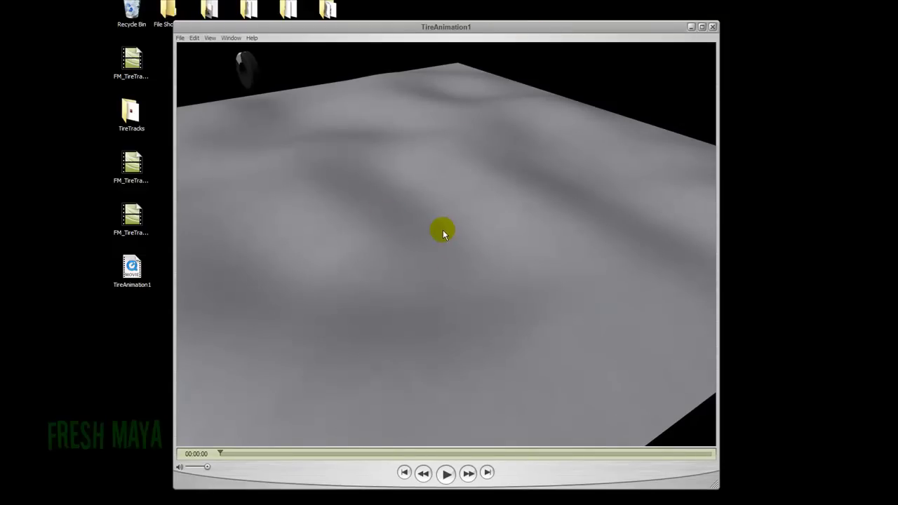
pyautogui.click(446, 474)
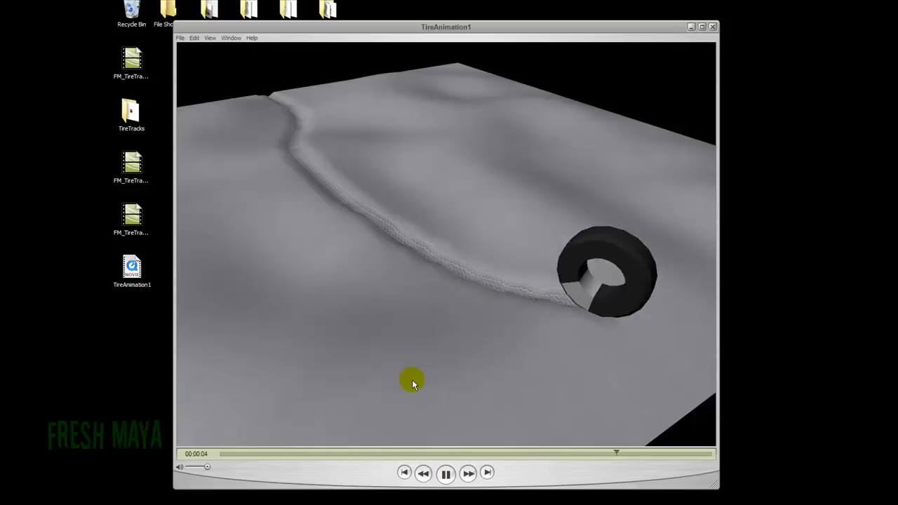
pyautogui.click(446, 473)
pyautogui.click(447, 475)
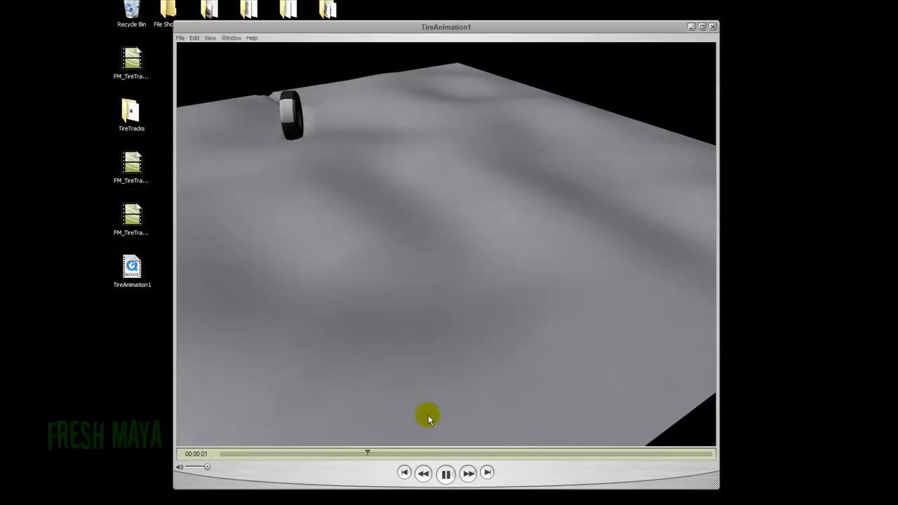